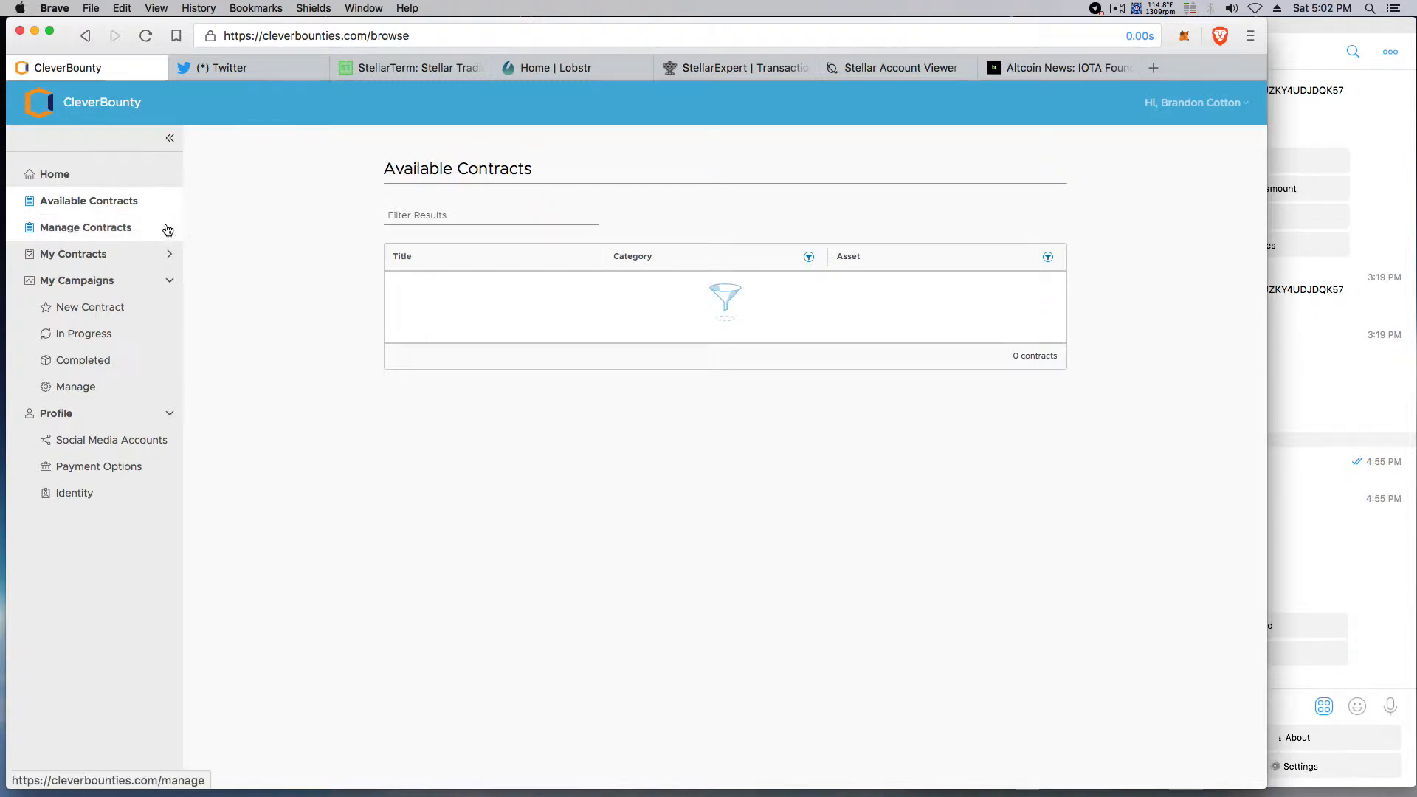
Review the managed contracts, the blank new-campaign form and the CleverBounty campaign's description.
left_click(168, 231)
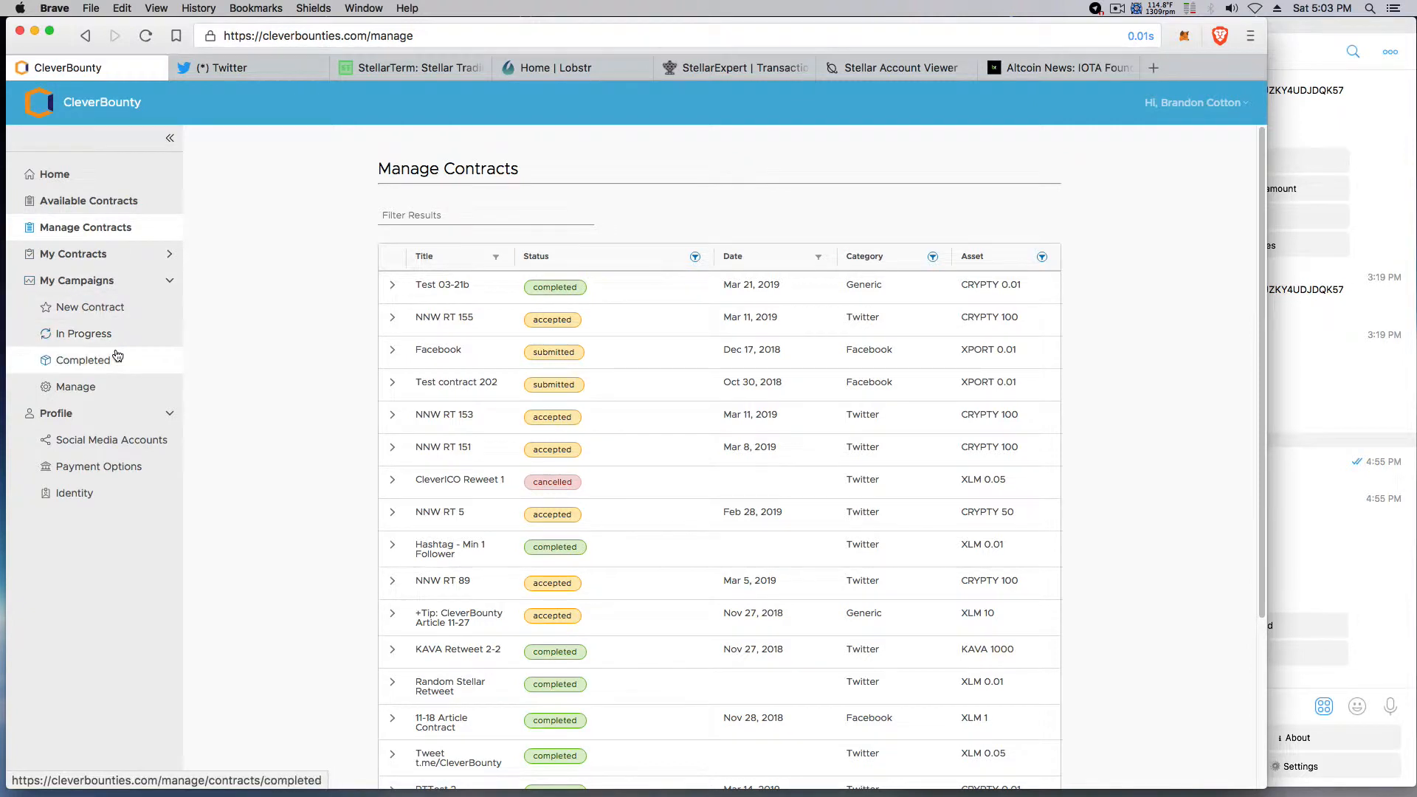
left_click(117, 387)
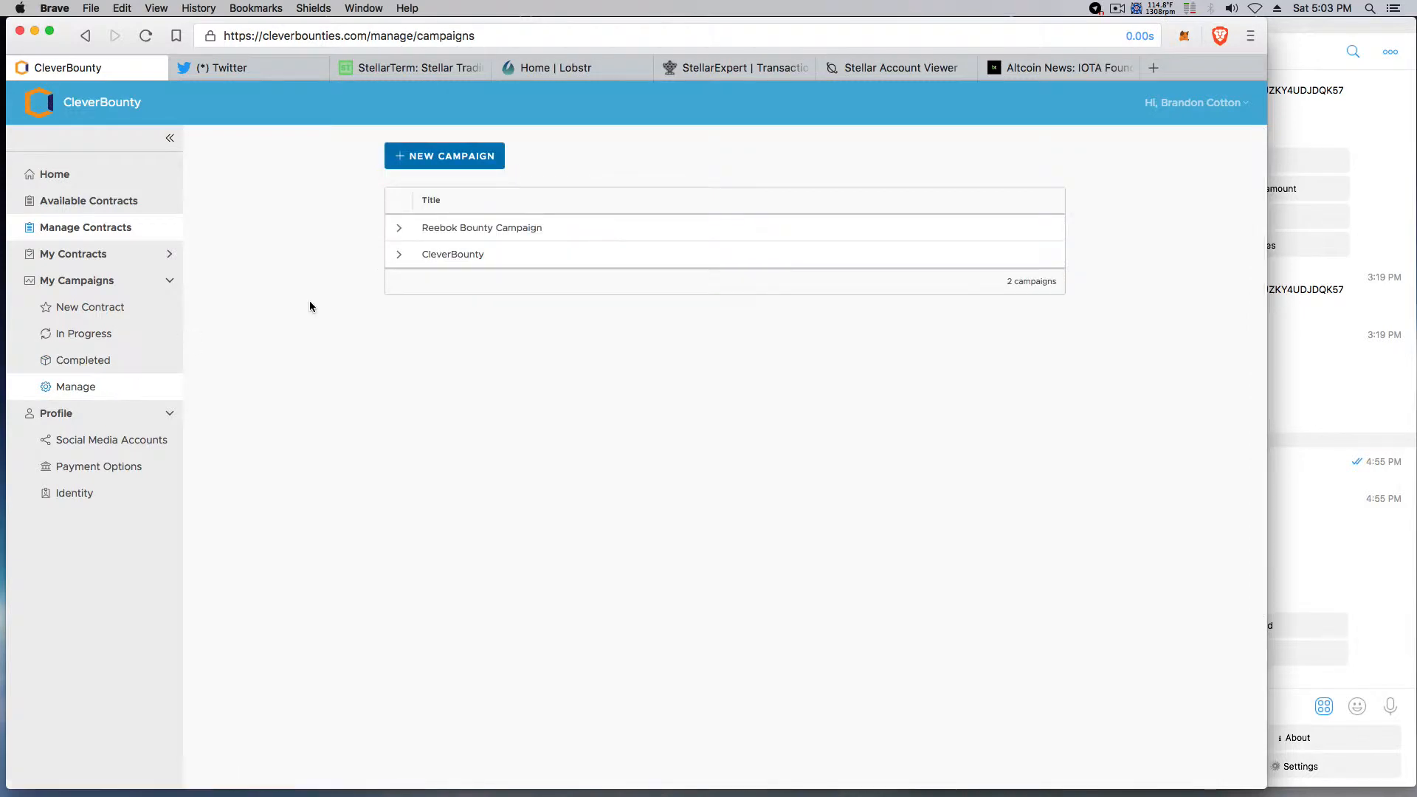
left_click(424, 157)
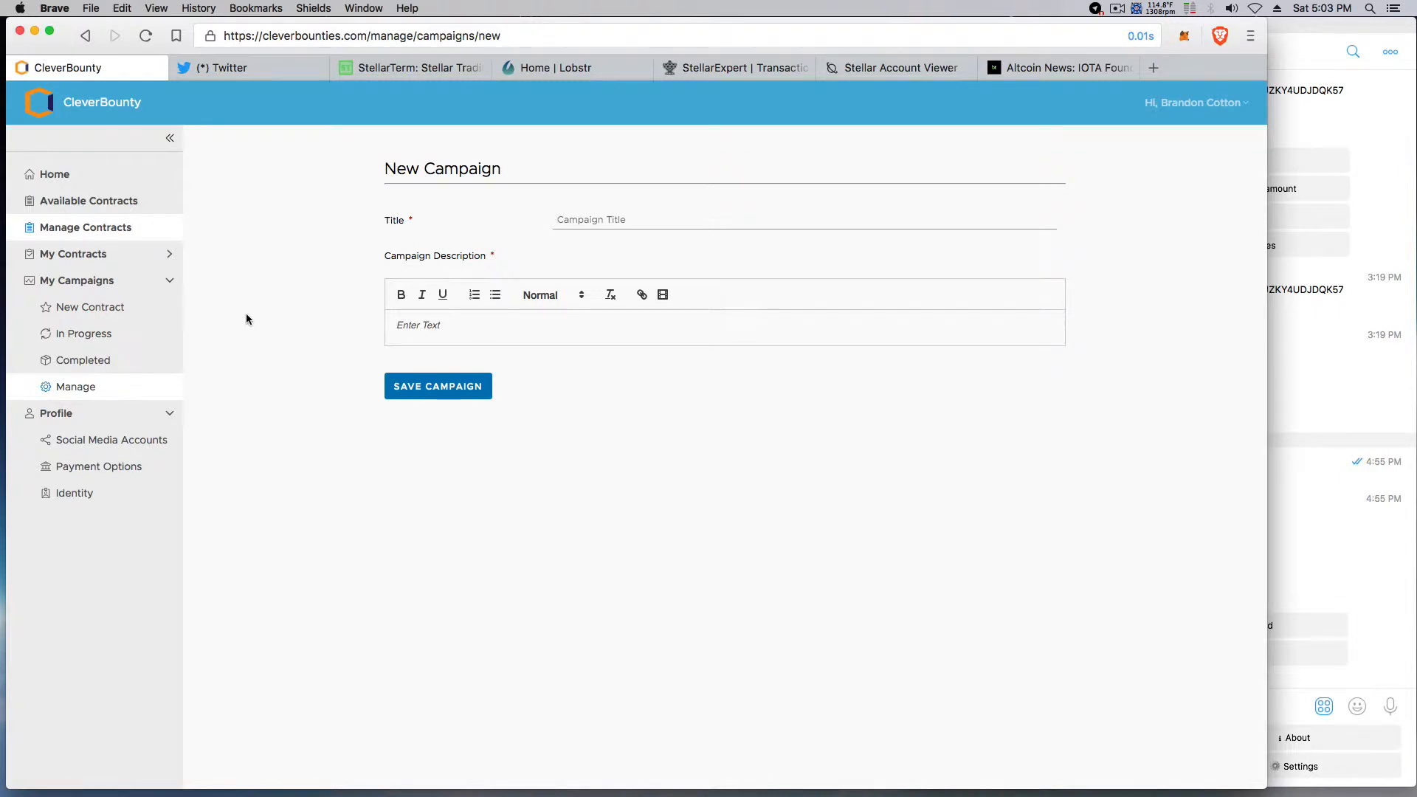
left_click(136, 389)
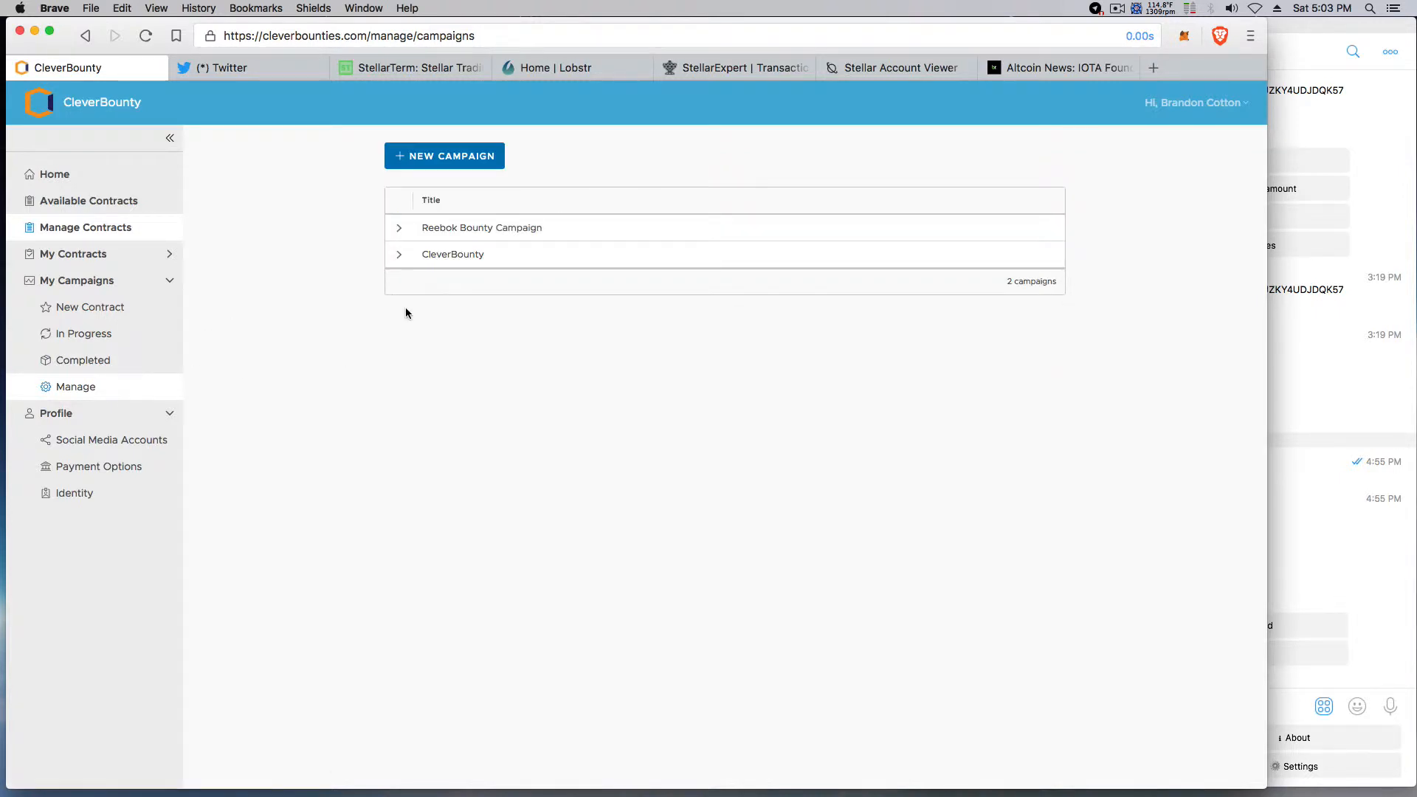
left_click(398, 255)
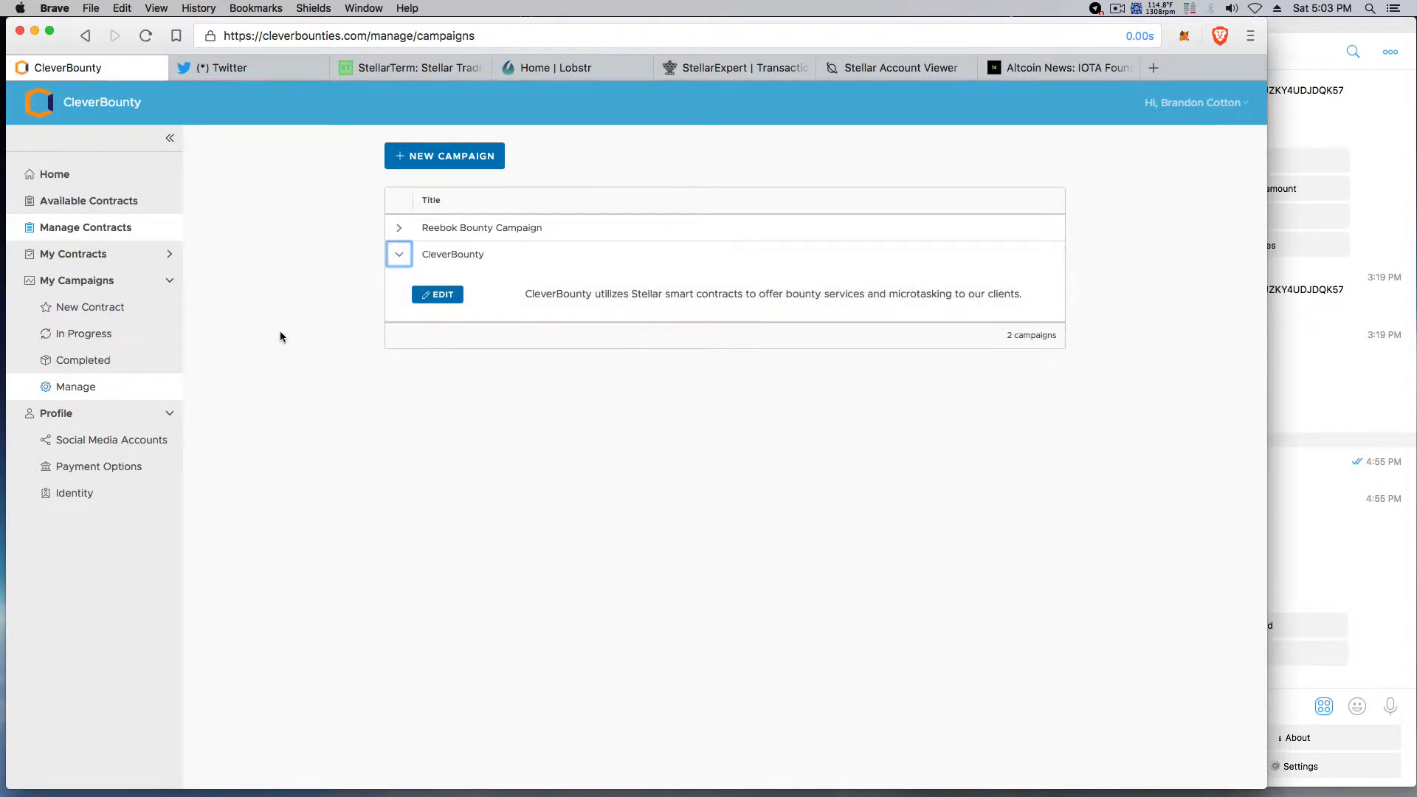
Start a new contract under the CleverBounty campaign and title it "RT 2019-04-29a".
left_click(114, 314)
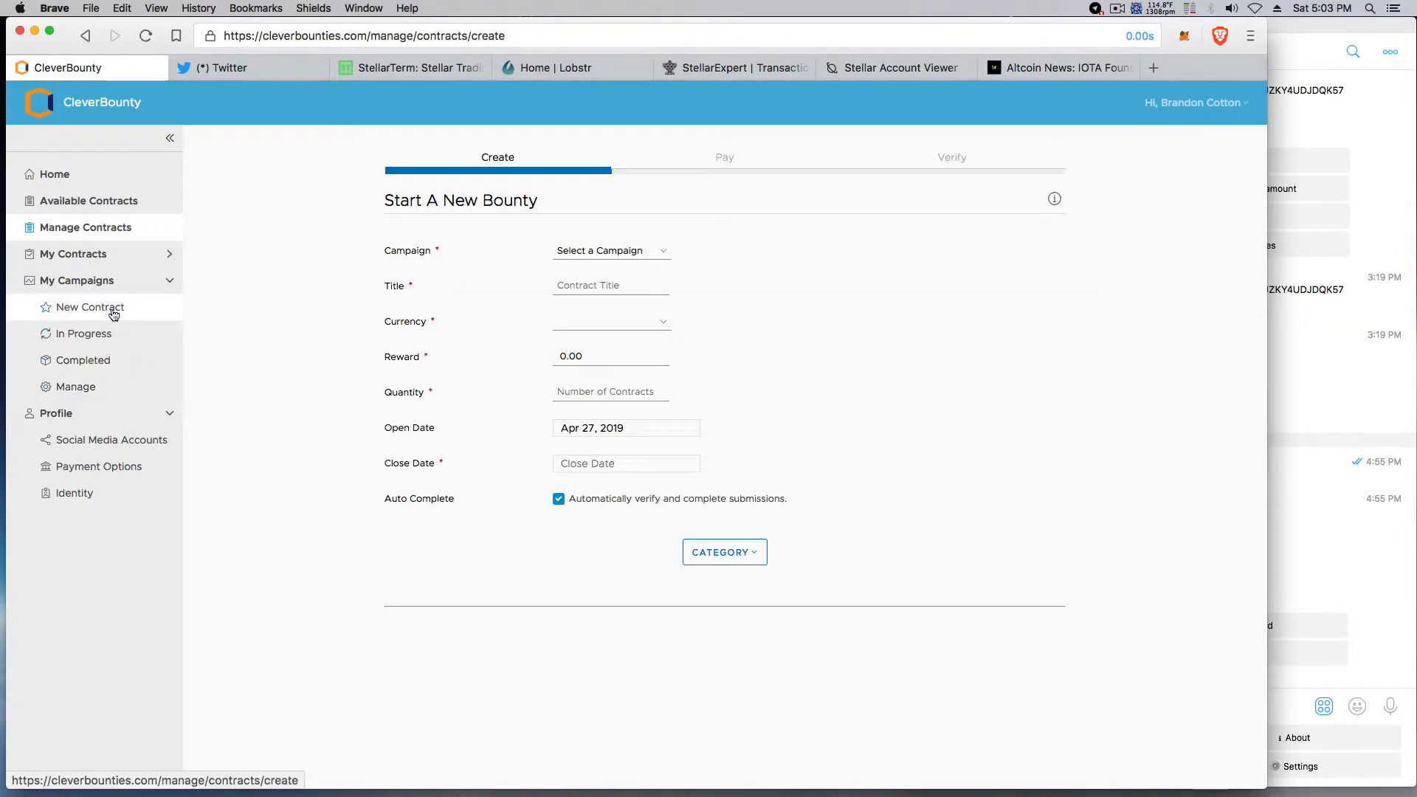
left_click(654, 254)
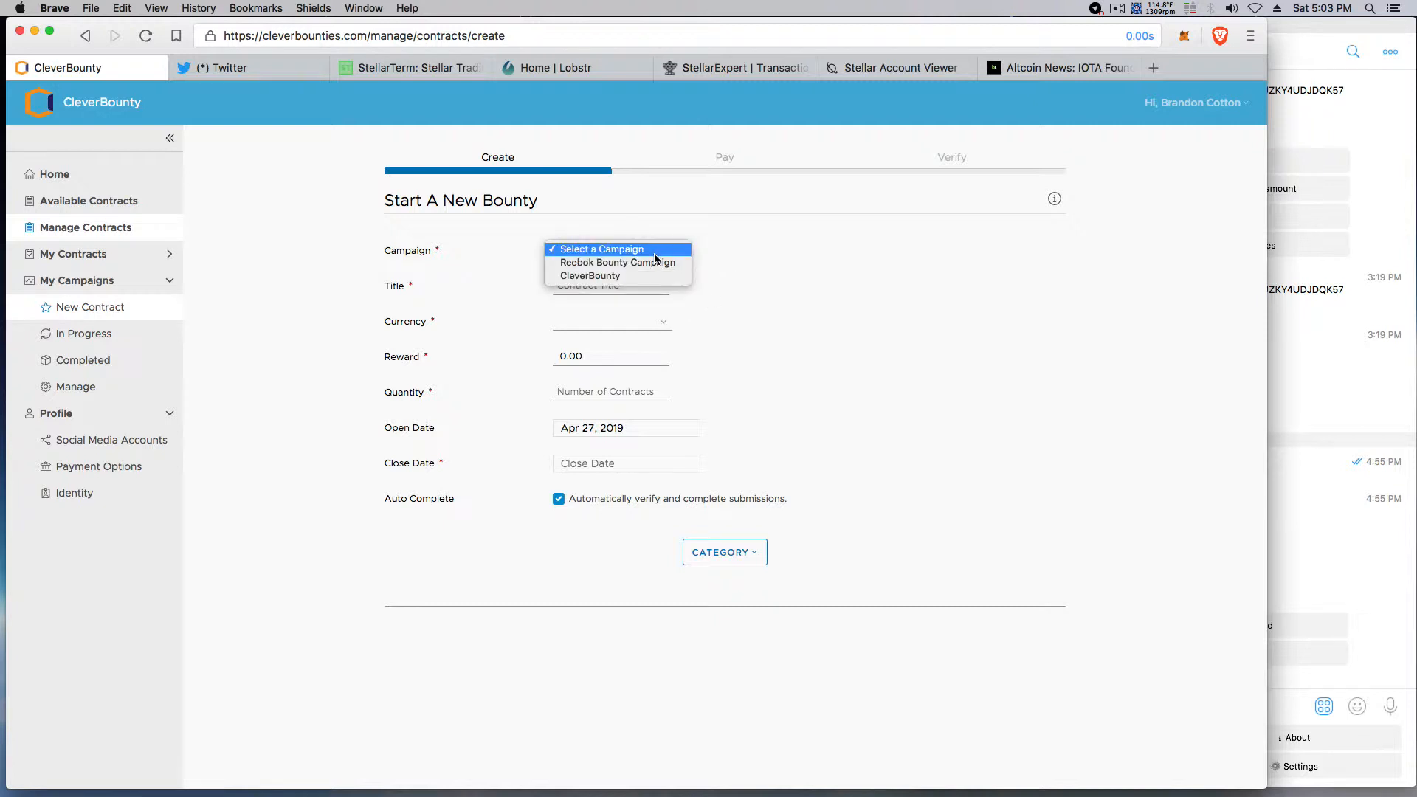
left_click(648, 274)
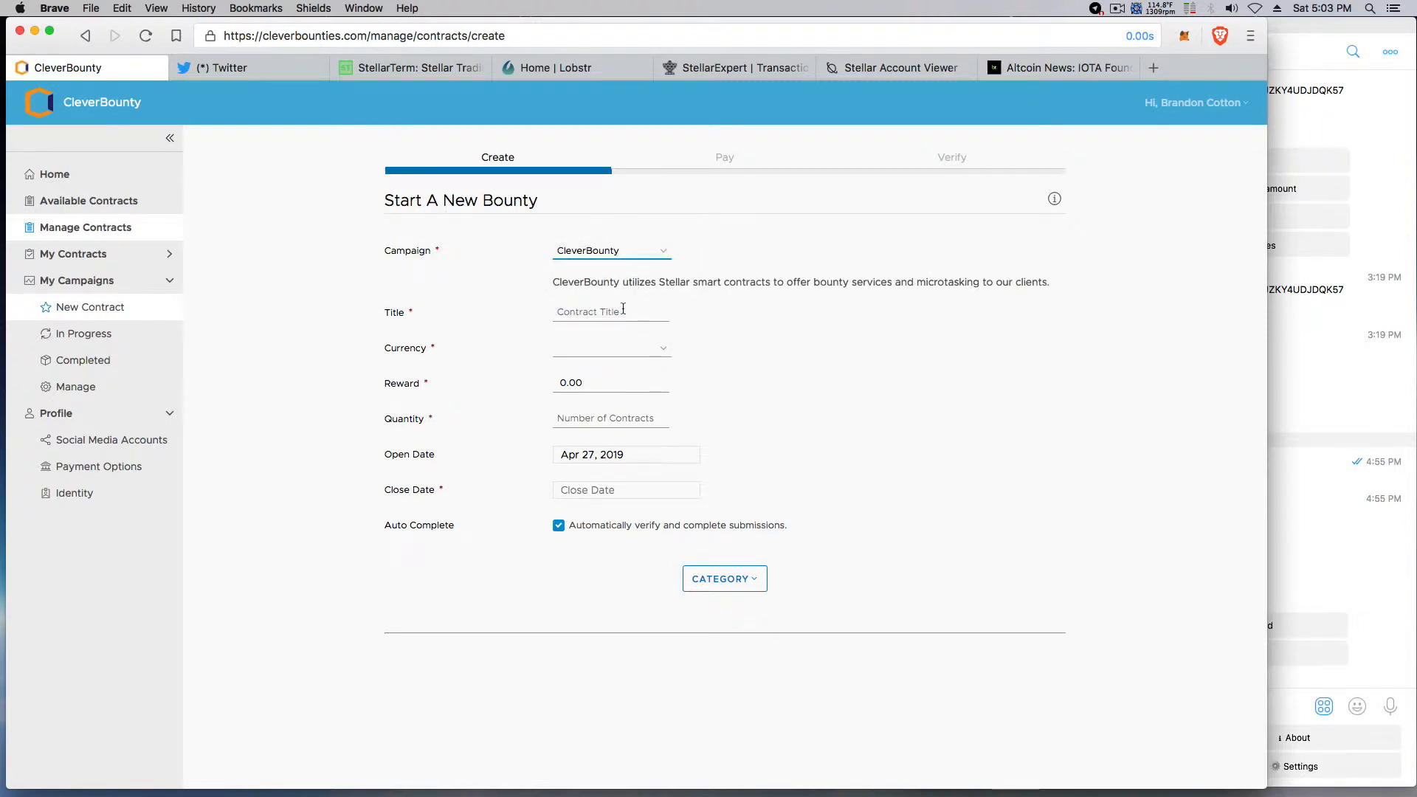
left_click(623, 310)
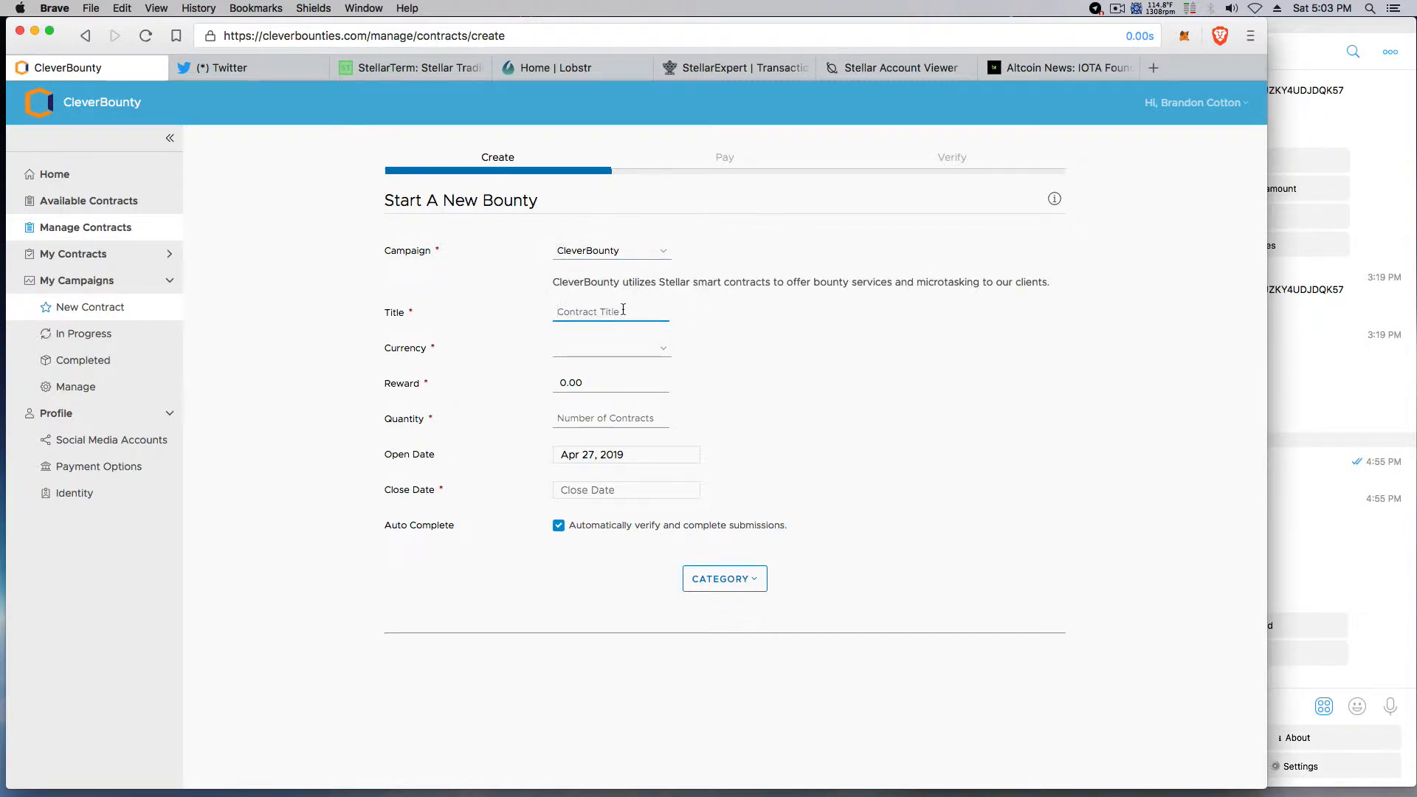
type("RT")
left_click(1320, 6)
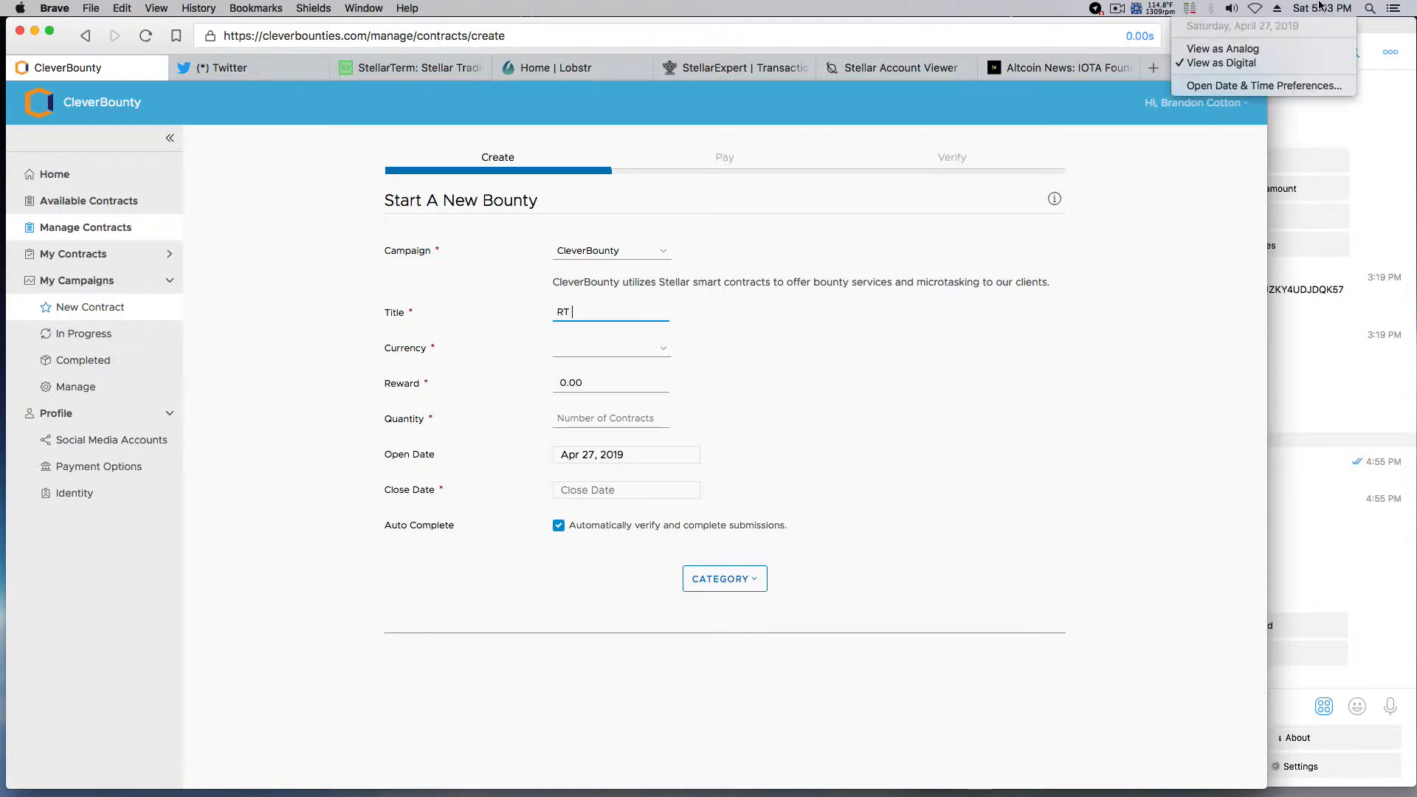
left_click(1320, 6)
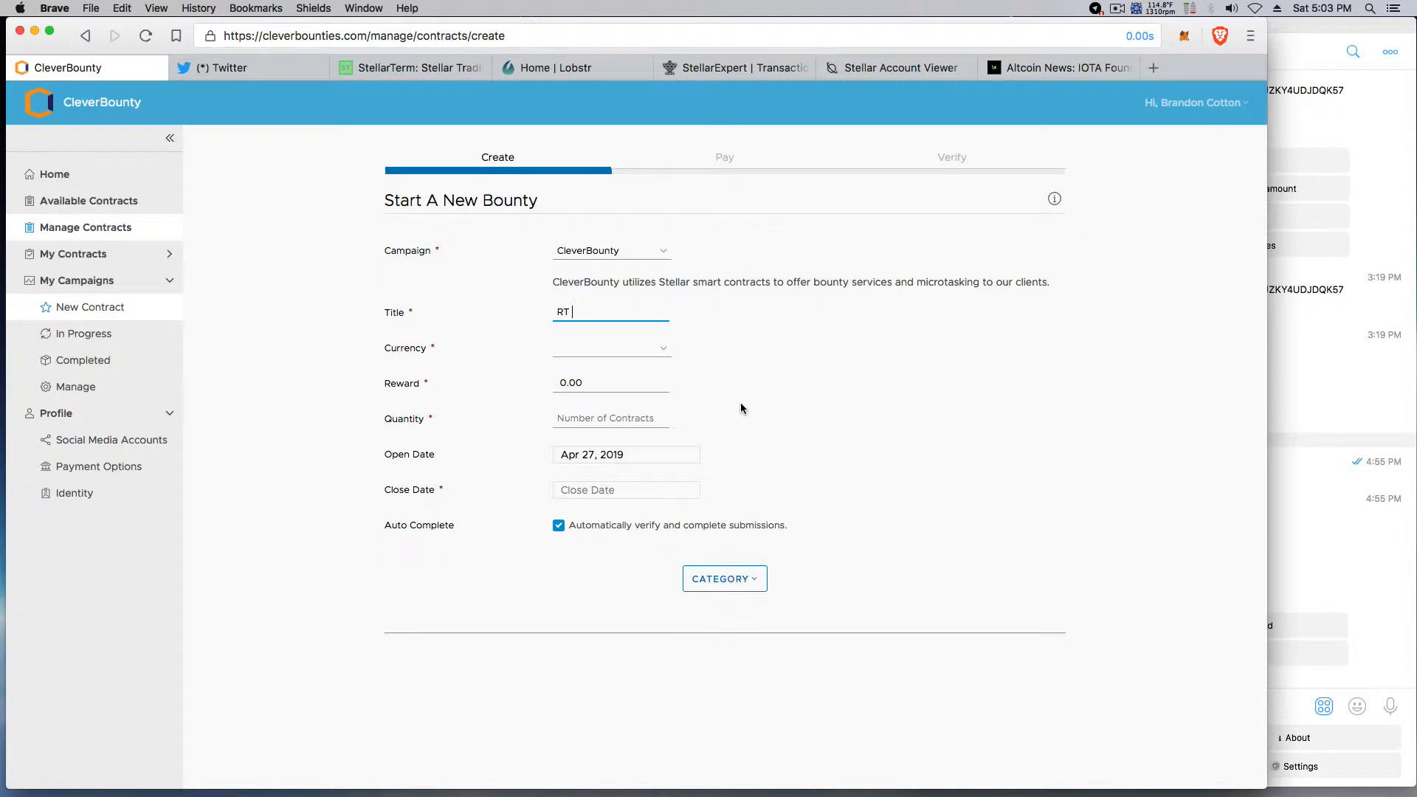
type("2019-04-29a")
Set the new bounty's currency to XLM and its reward to 1.00.
left_click(660, 348)
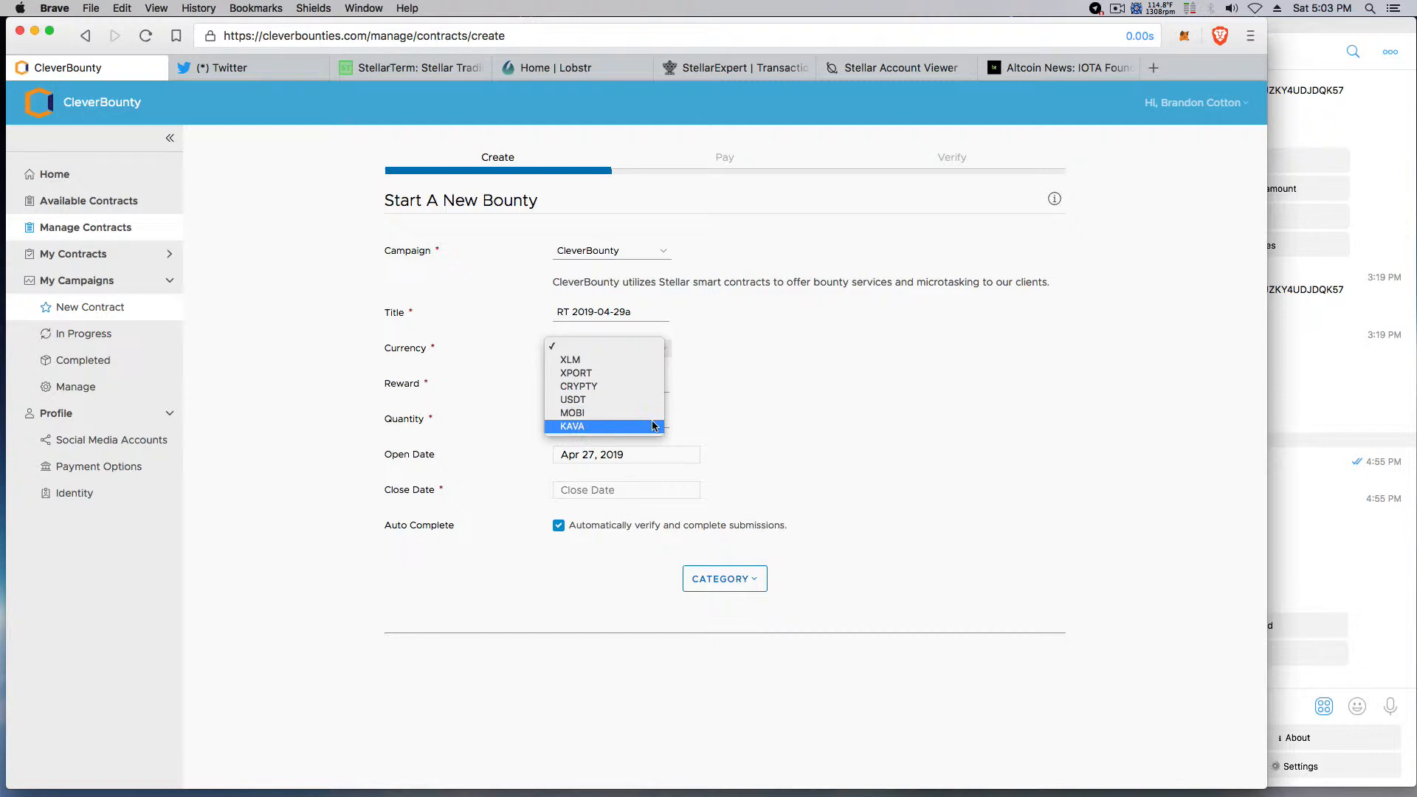
left_click(700, 367)
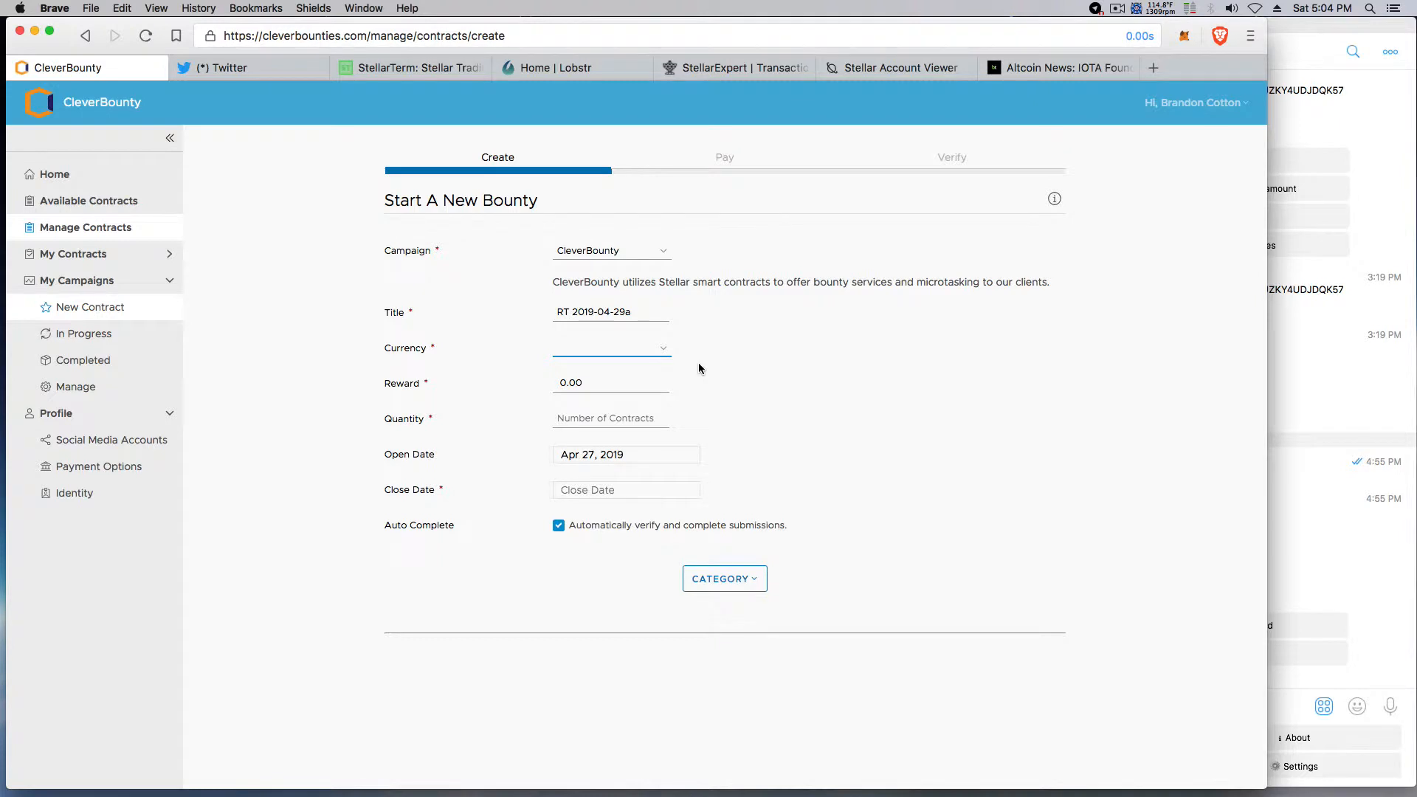
left_click(662, 350)
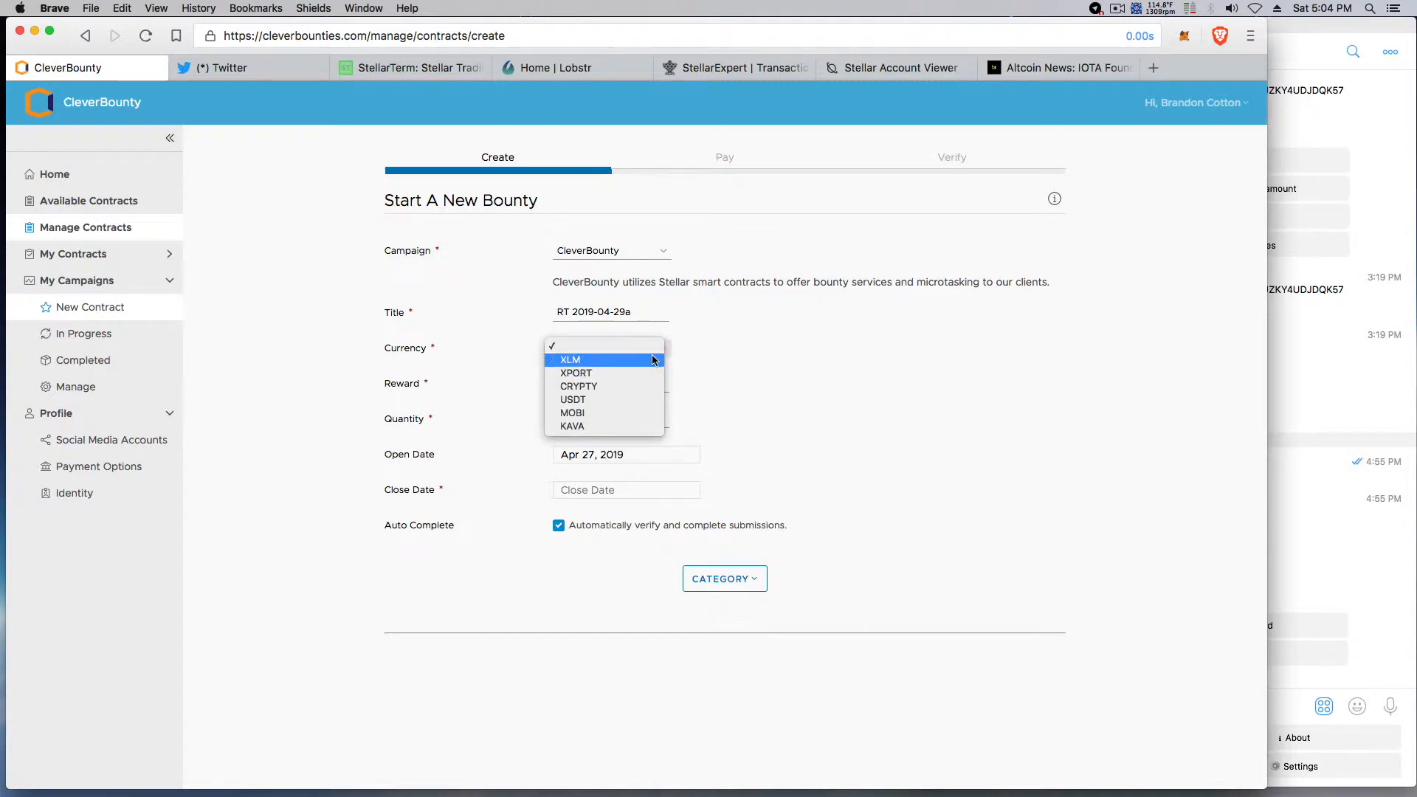
left_click(653, 361)
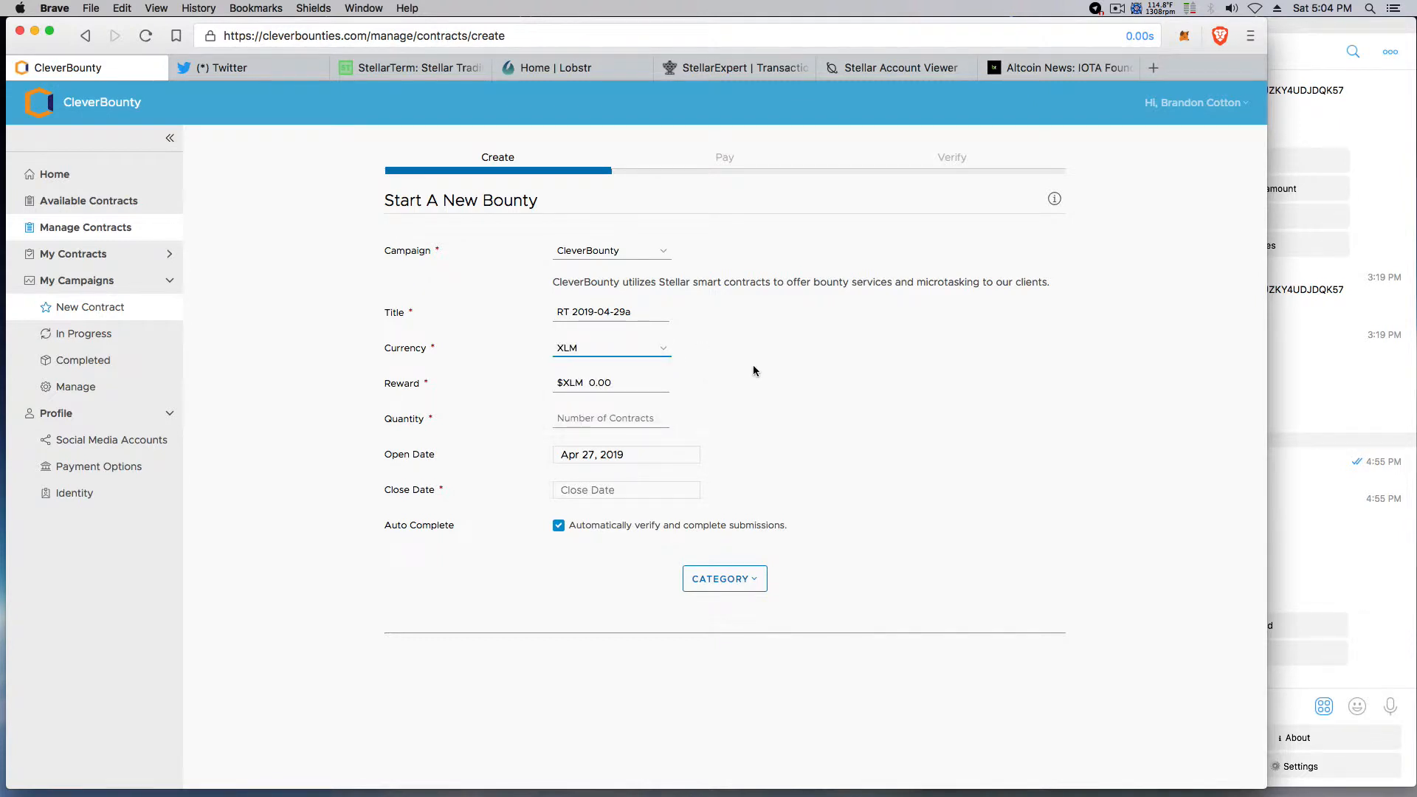
left_click(657, 386)
key("BackSpace")
type("1")
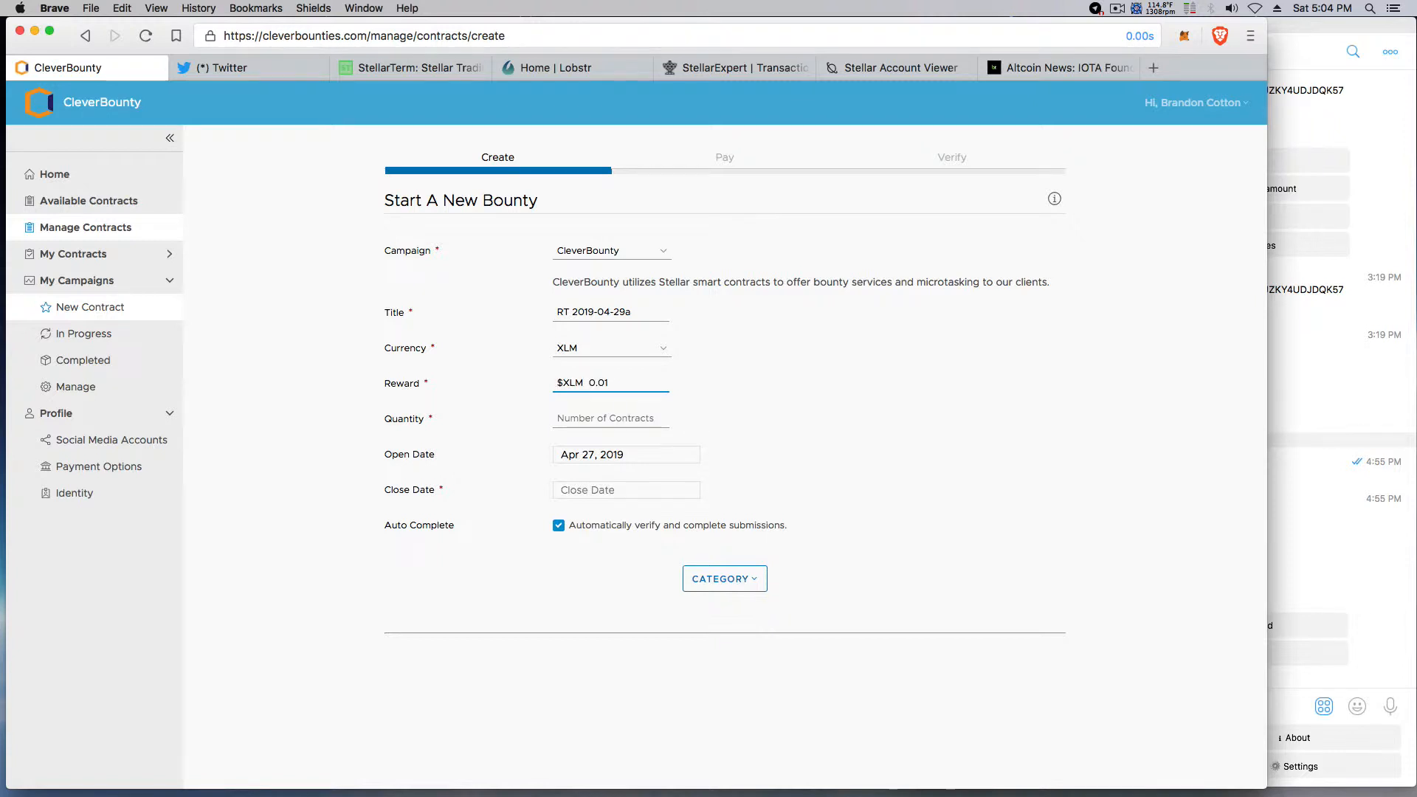
type(".00")
Set the bounty's quantity to 5 contracts and its close date to Apr 30, 2019.
key("Tab")
type("5")
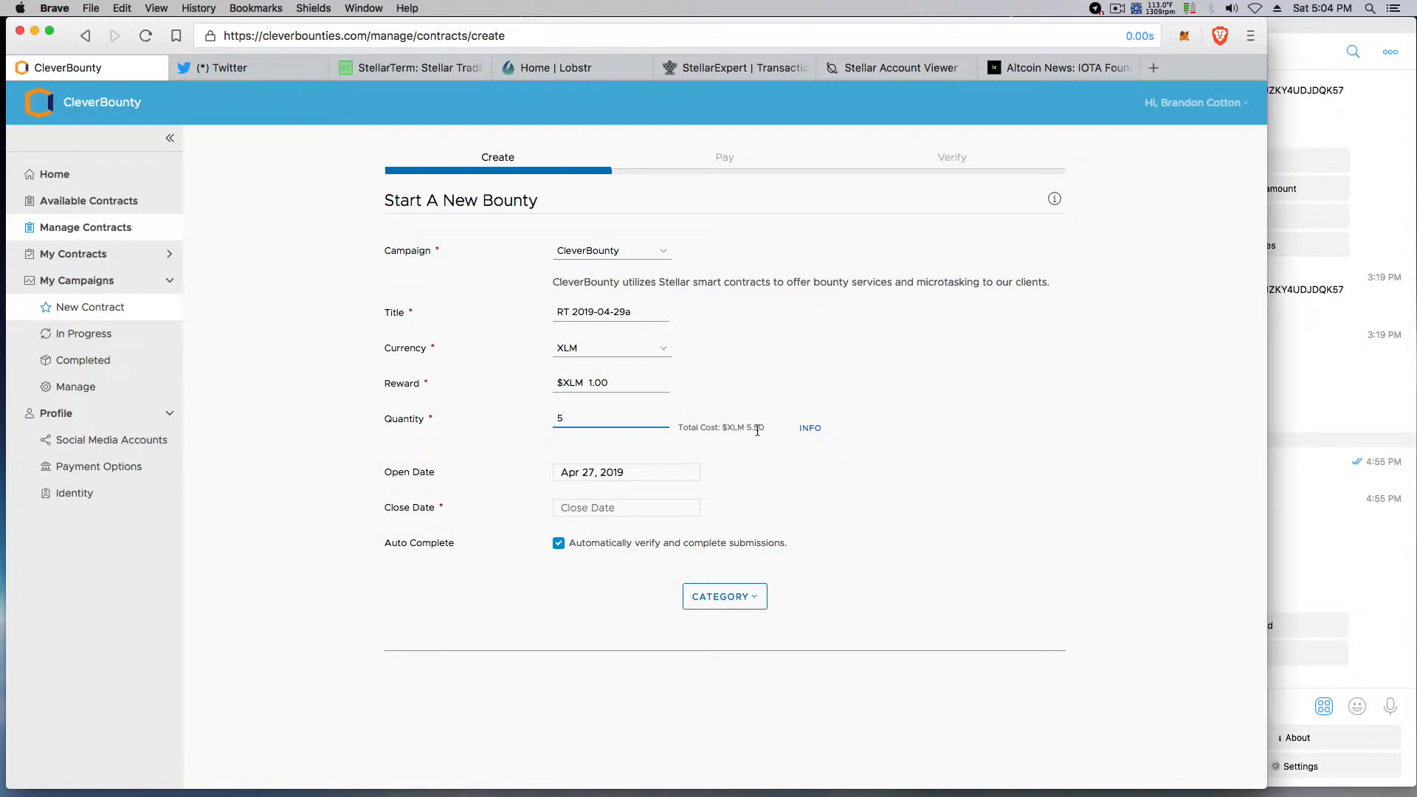
left_click(610, 506)
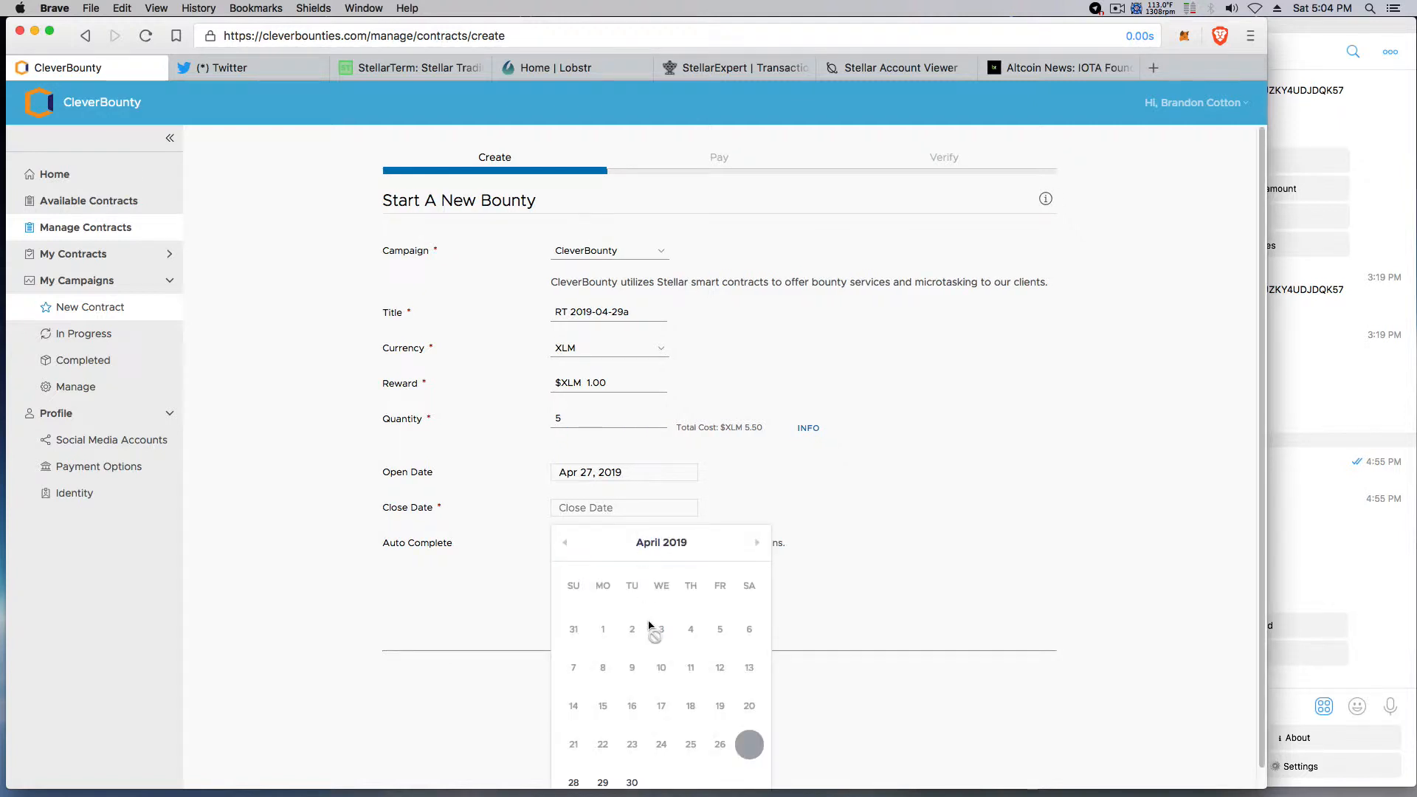
scroll(649, 626, "down", 1)
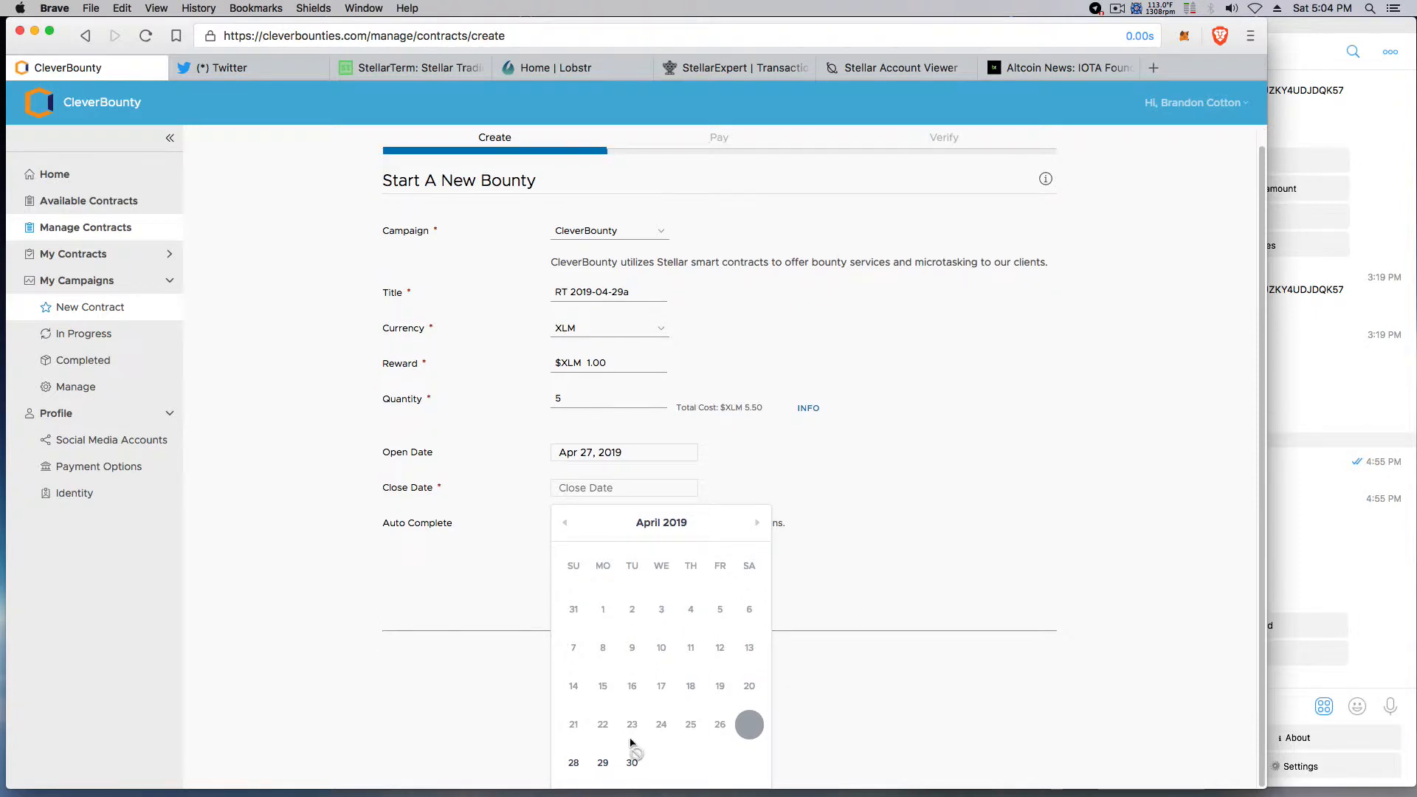
left_click(632, 761)
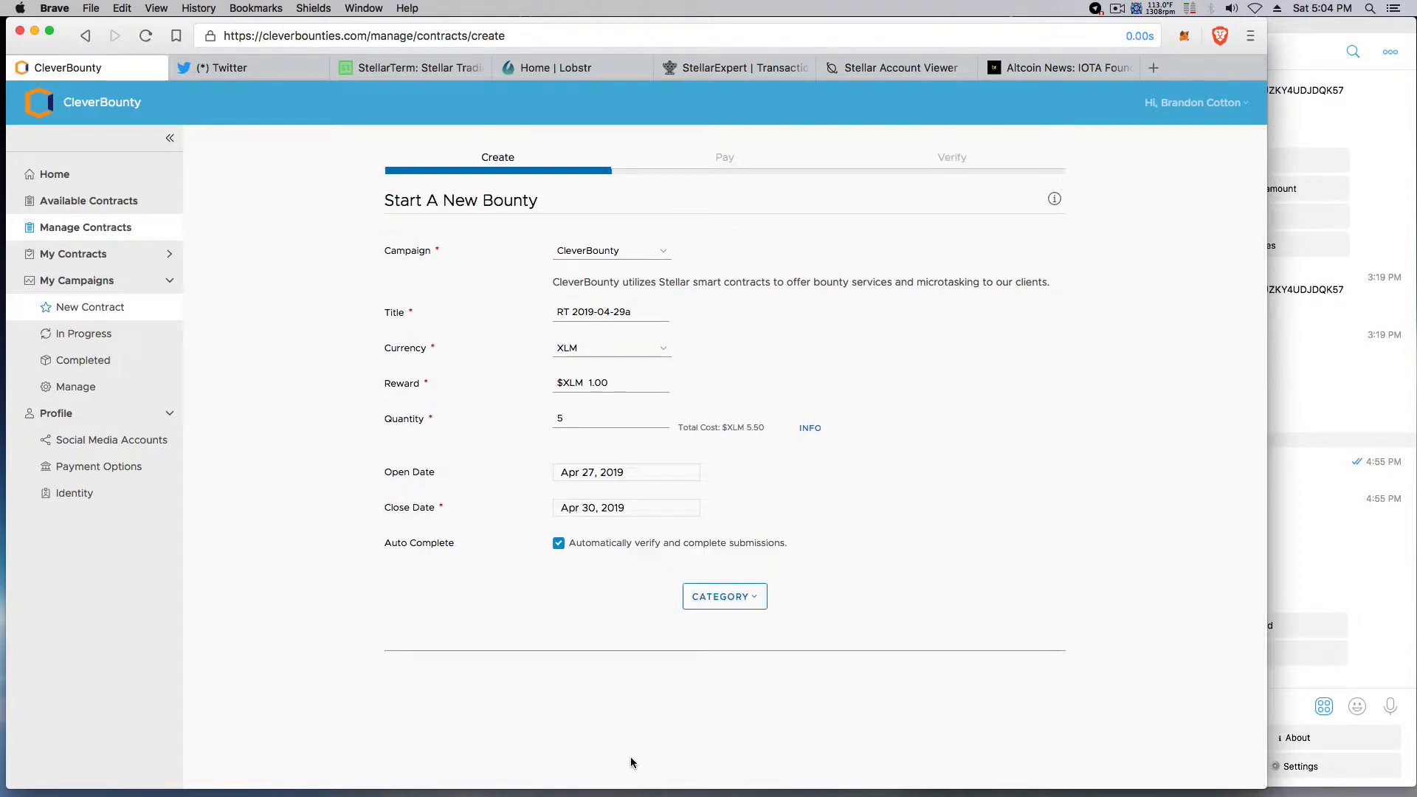
Choose the Twitter category for the bounty and select Retweet as its completion option.
left_click(746, 599)
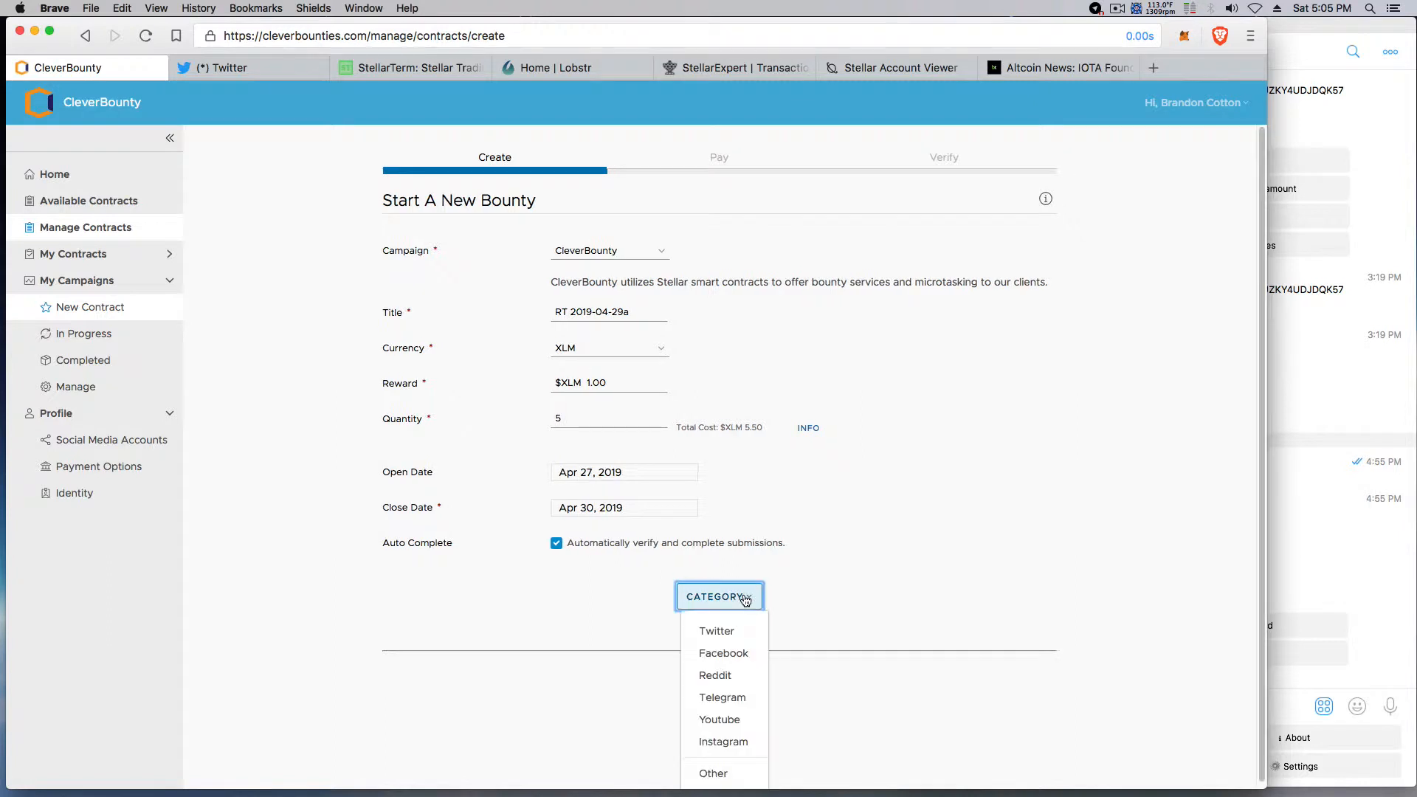
left_click(732, 630)
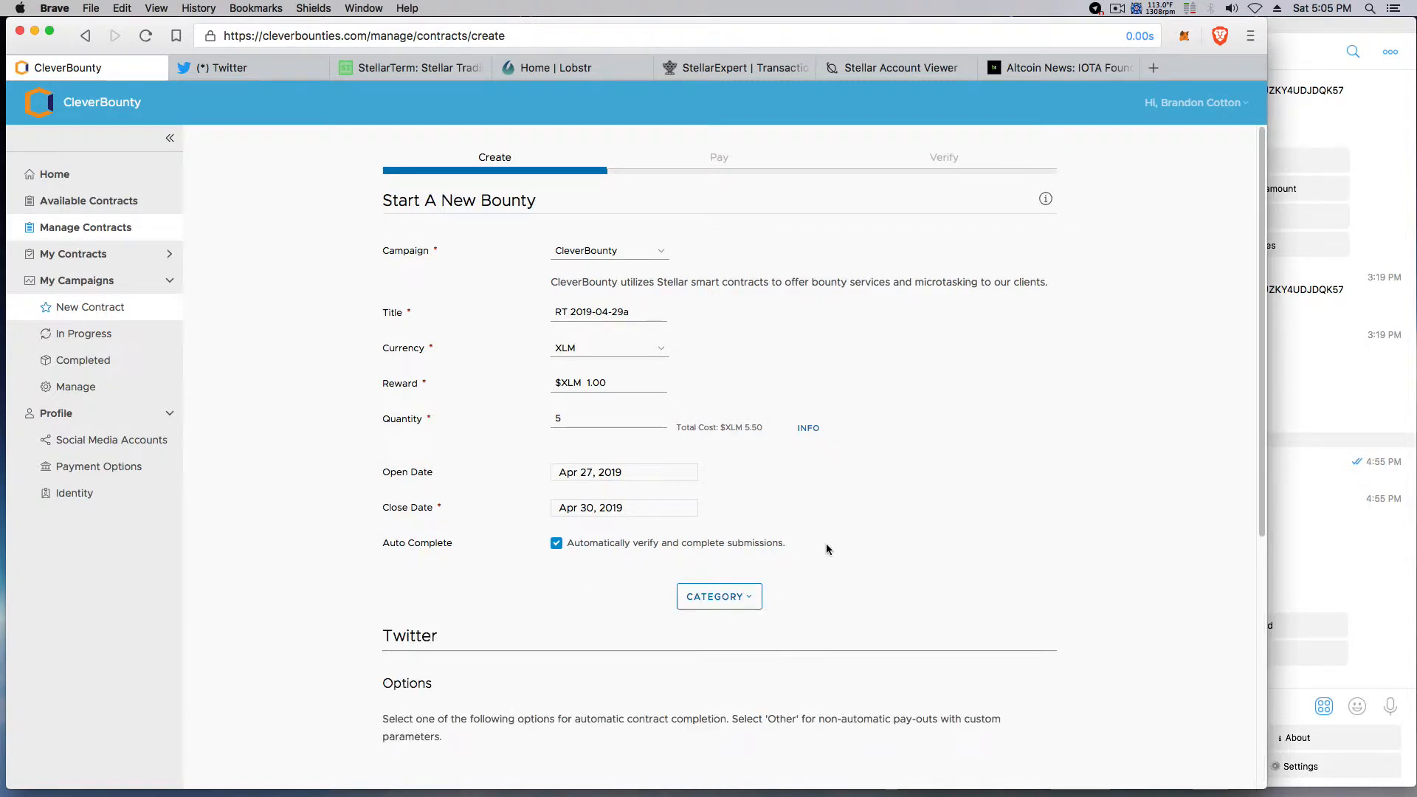
scroll(826, 543, "down", 5)
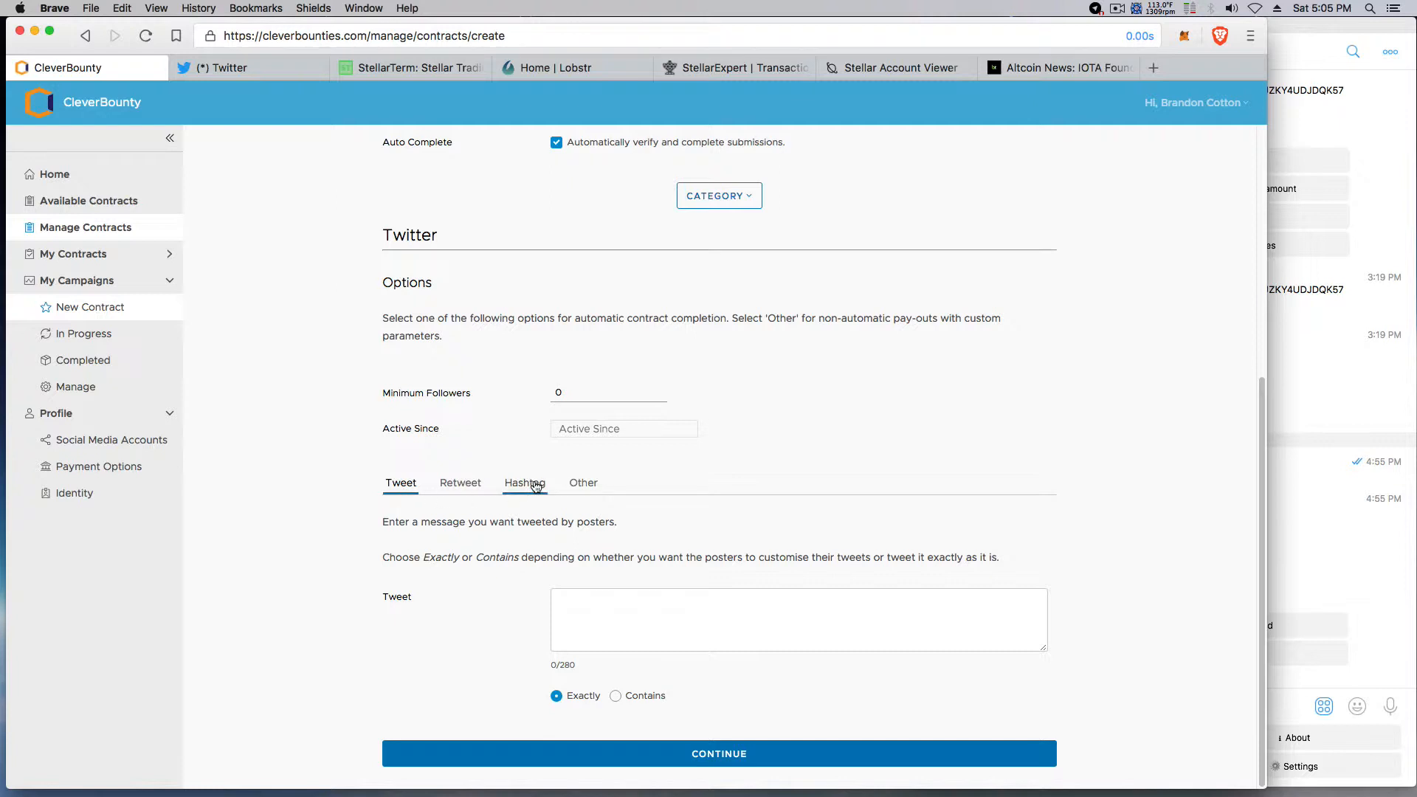
left_click(581, 485)
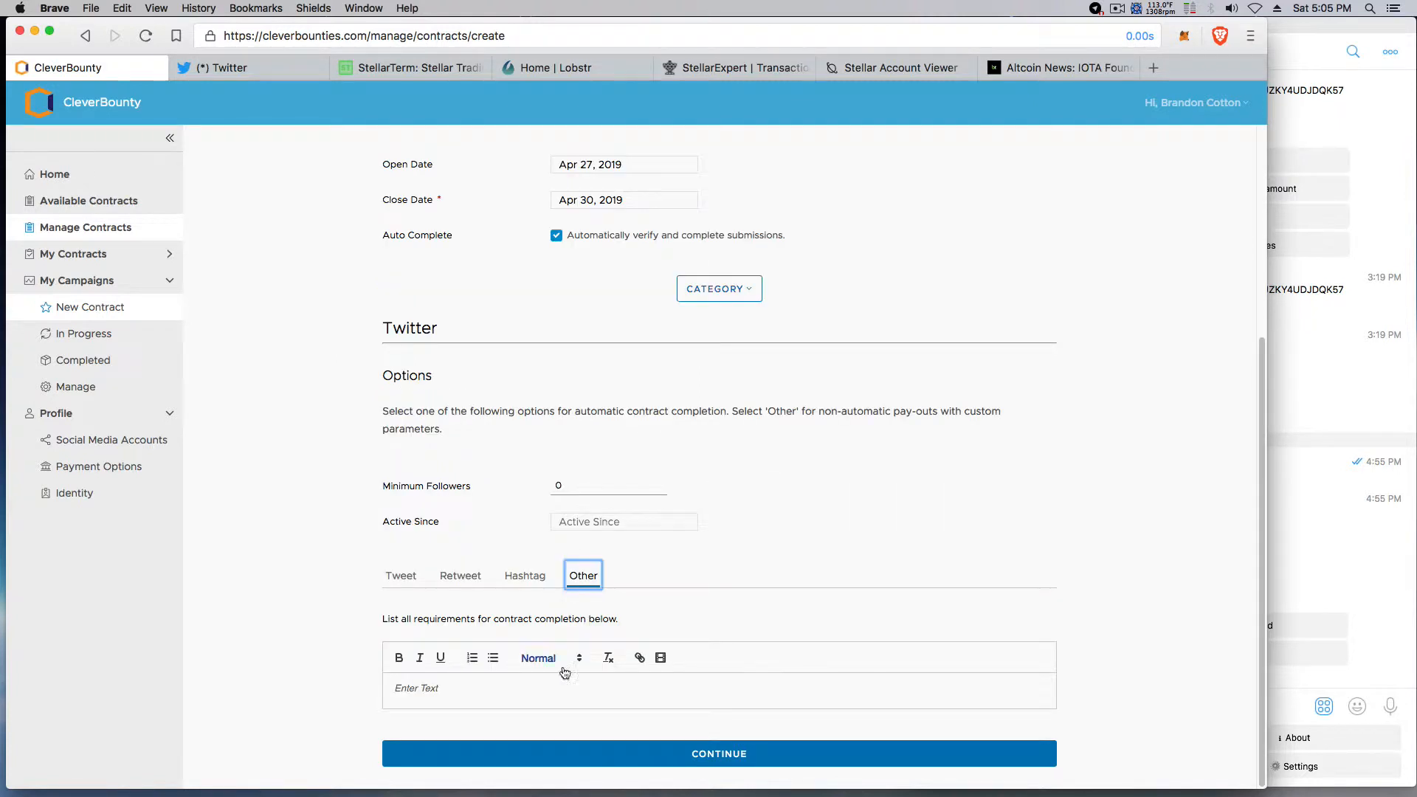
left_click(462, 576)
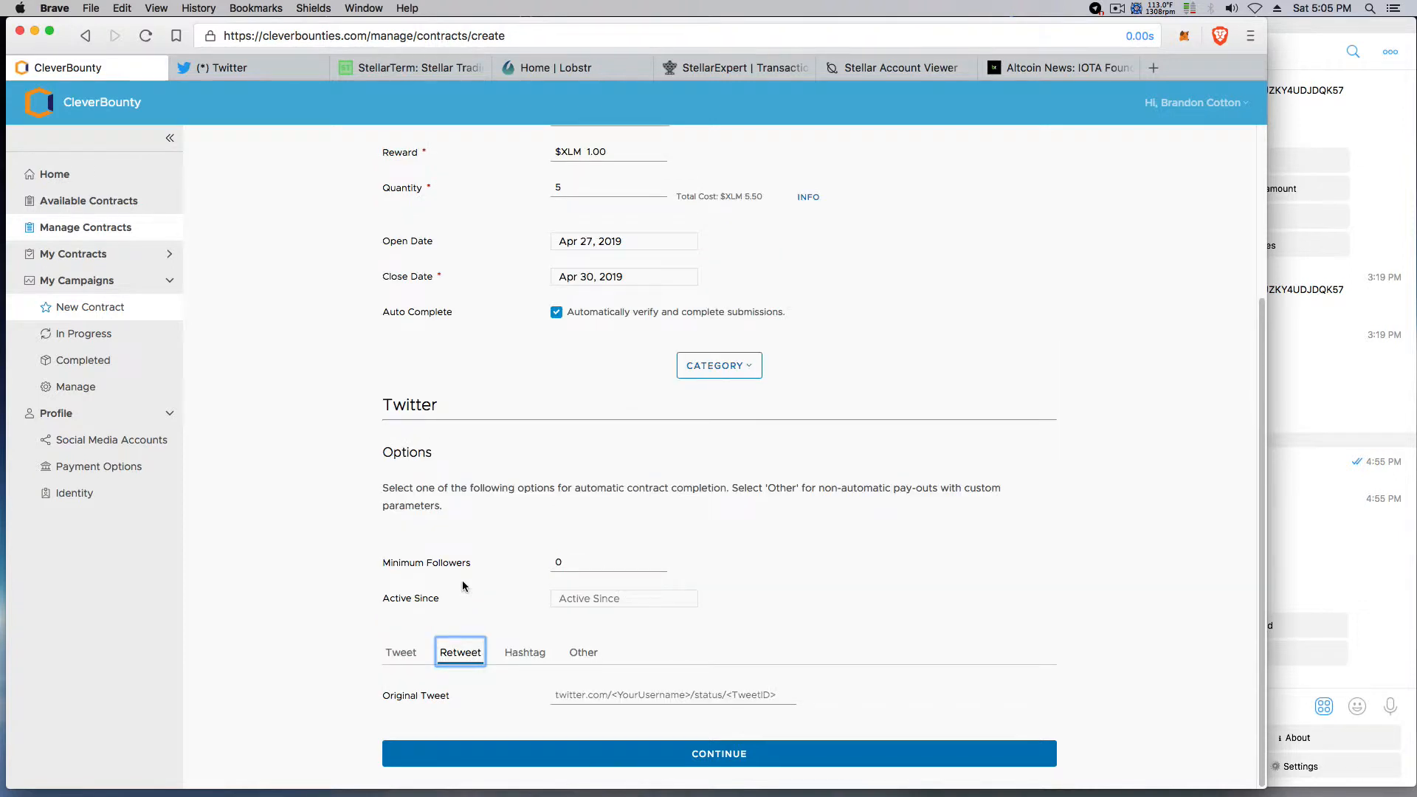
Require a minimum of 100 followers and an account active since Feb 1, 2019.
left_click(603, 568)
key("BackSpace")
type("100")
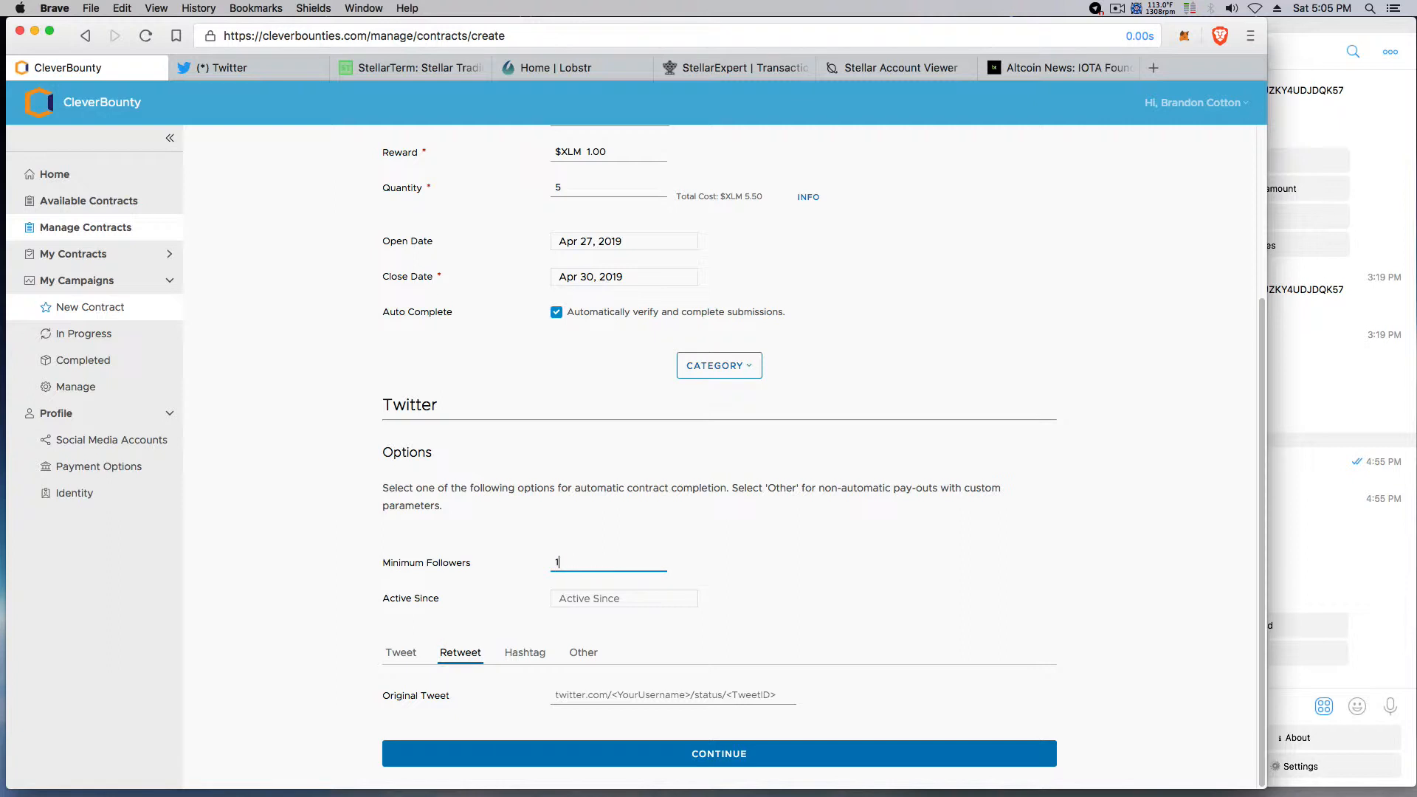
left_click(607, 599)
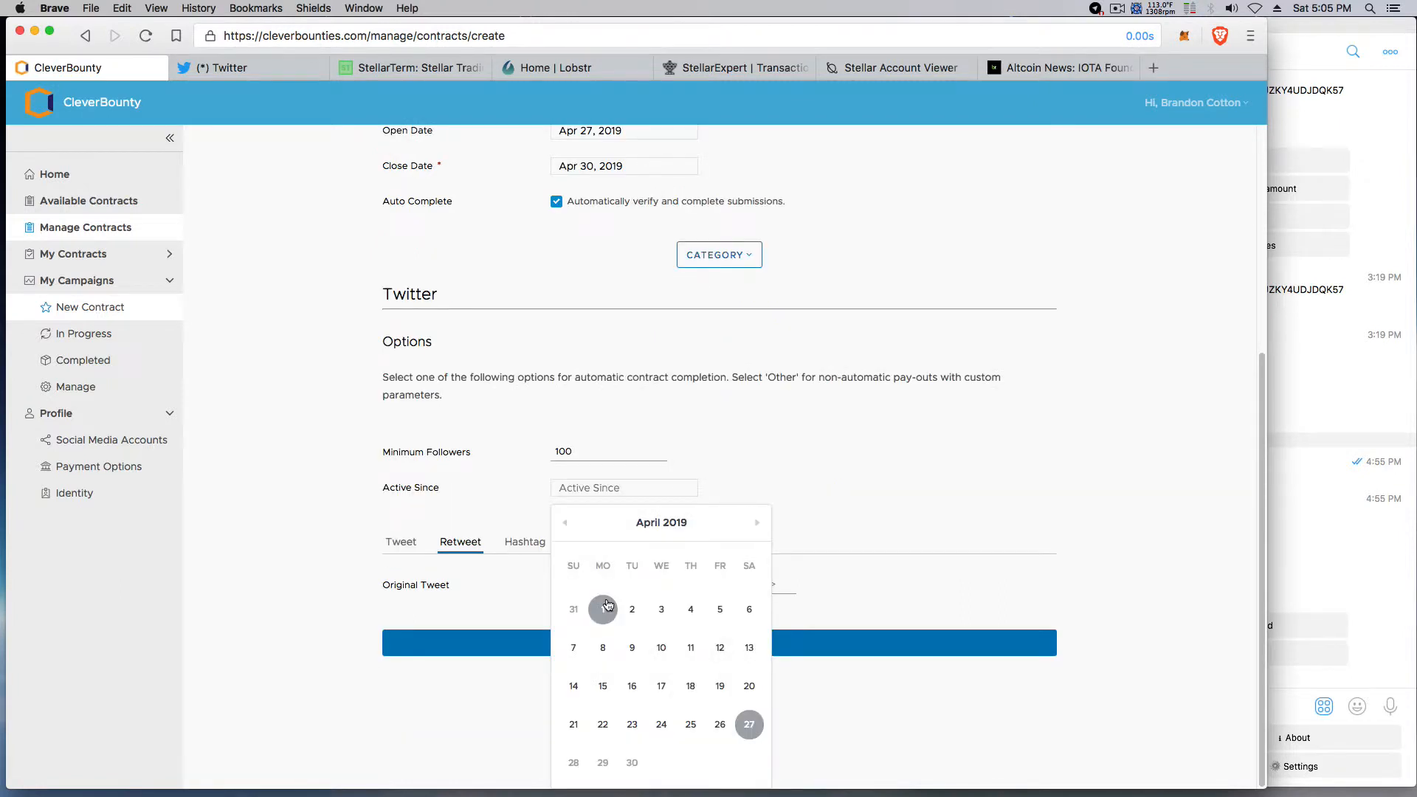
left_click(567, 526)
left_click(567, 526)
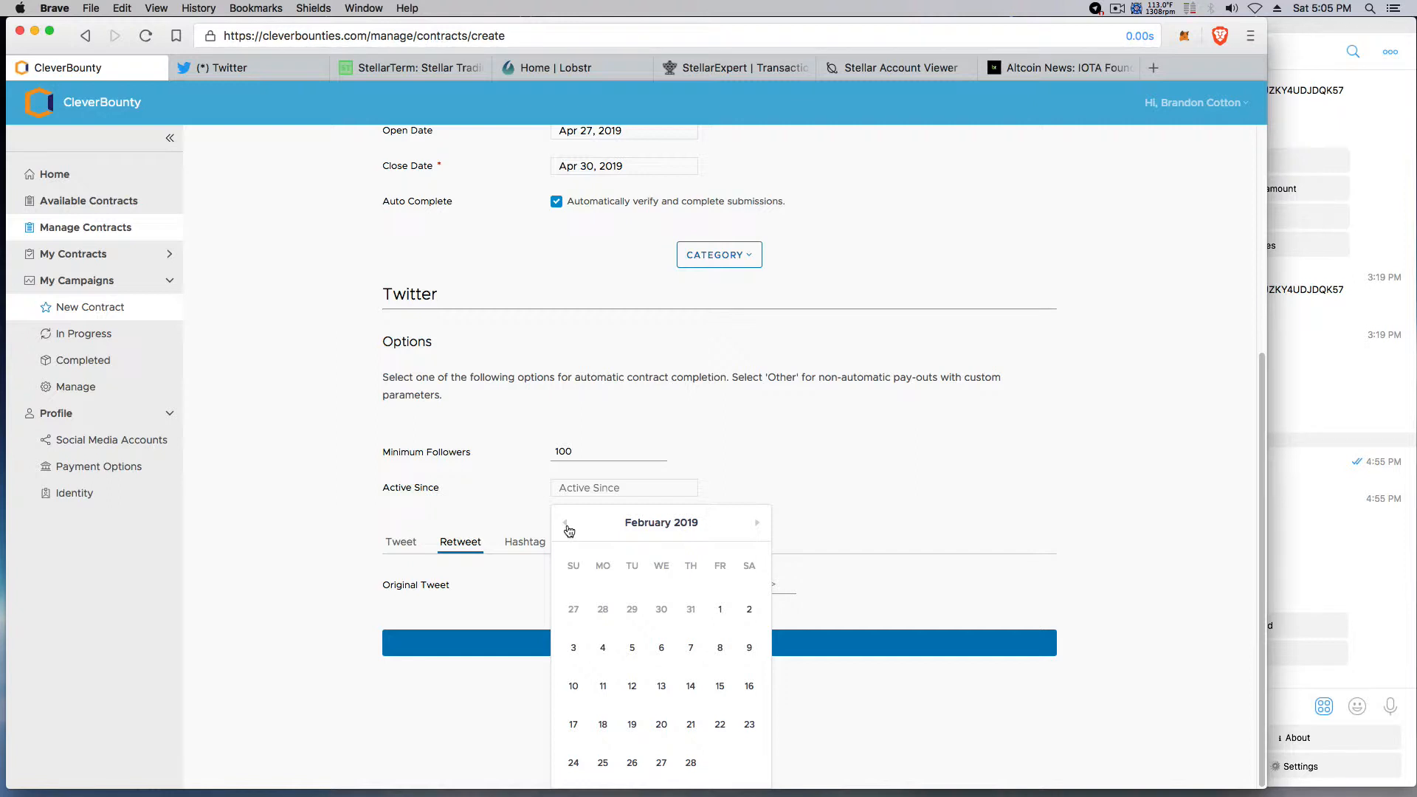
left_click(718, 609)
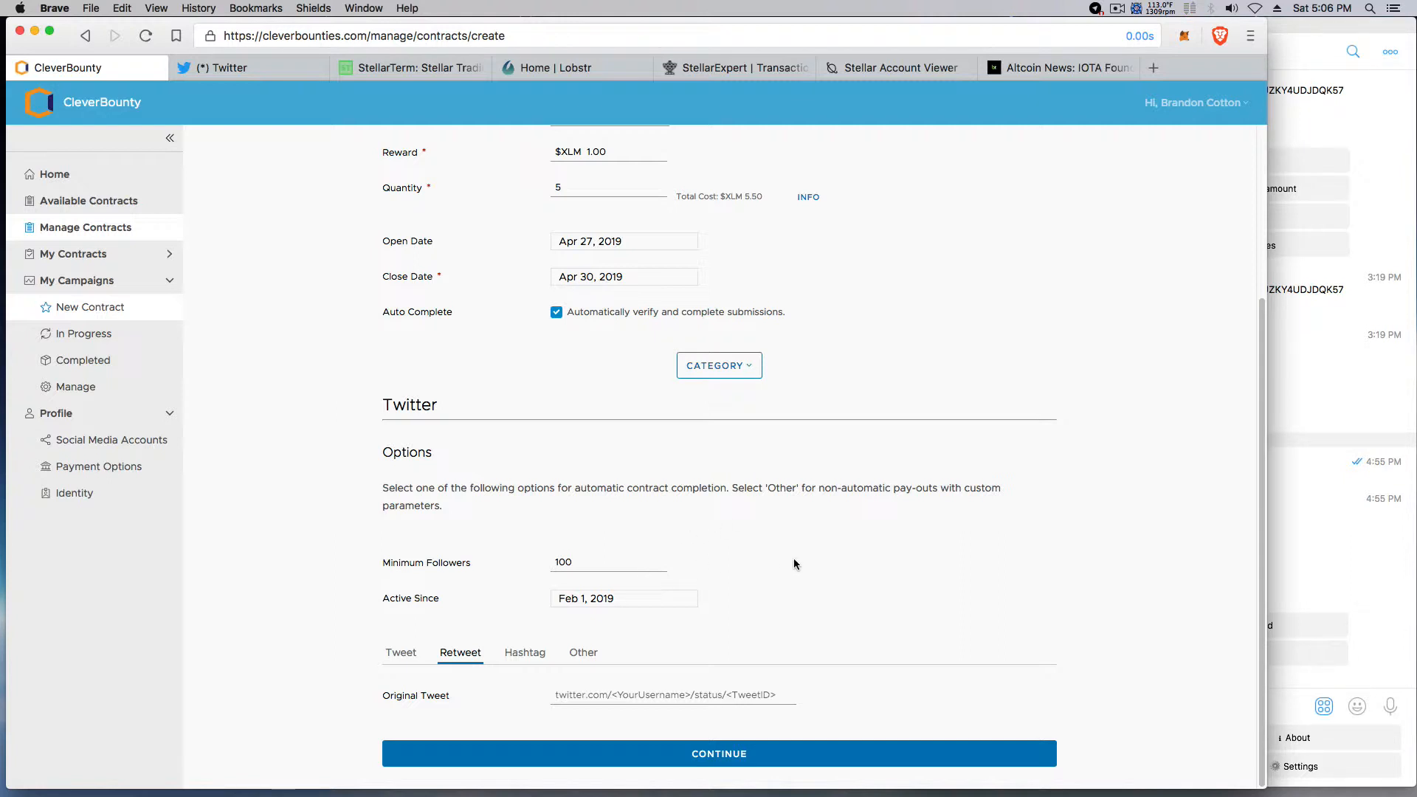
Switch to Twitter, search for "m" and open the followed crypto writer's profile, the second suggested account.
left_click(659, 688)
left_click(251, 69)
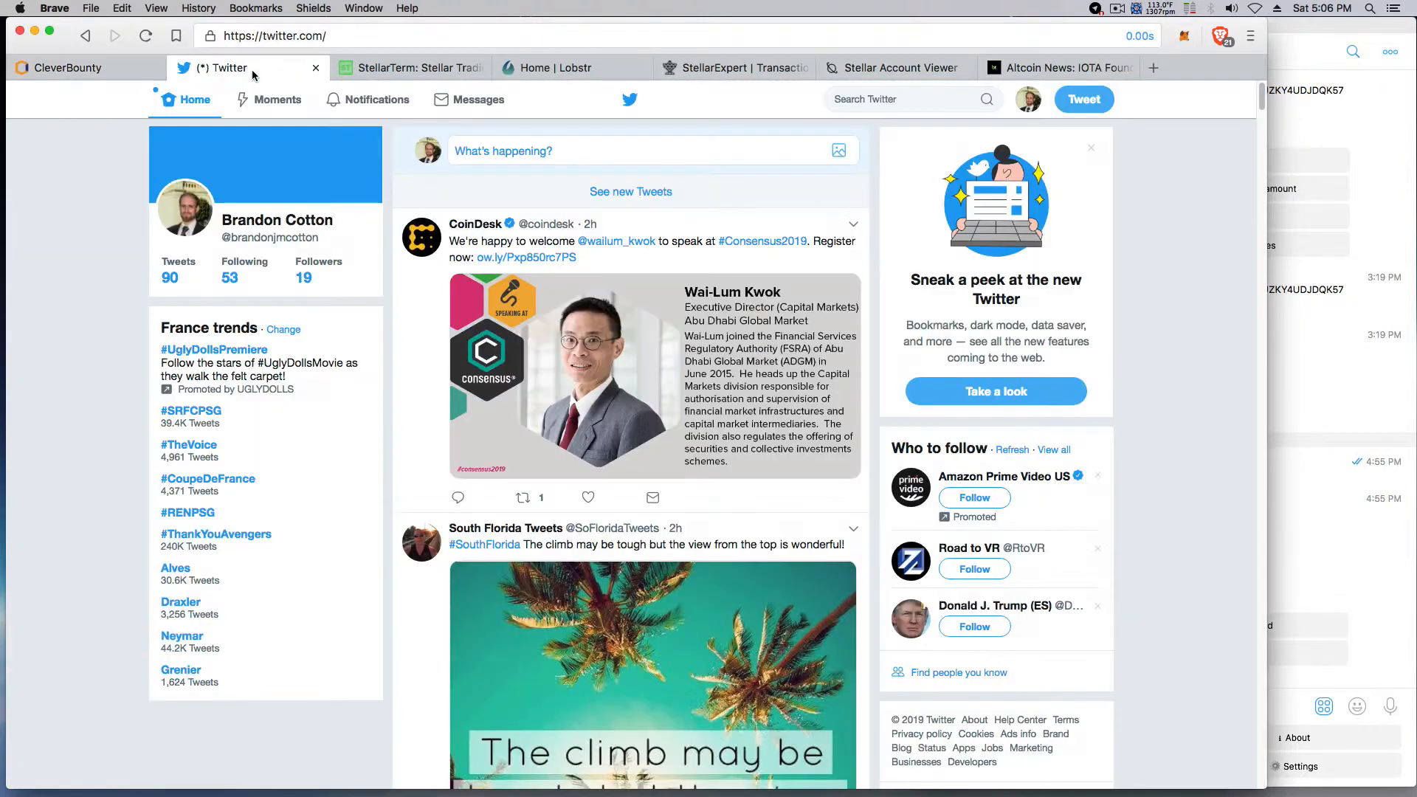
left_click(888, 99)
type("m")
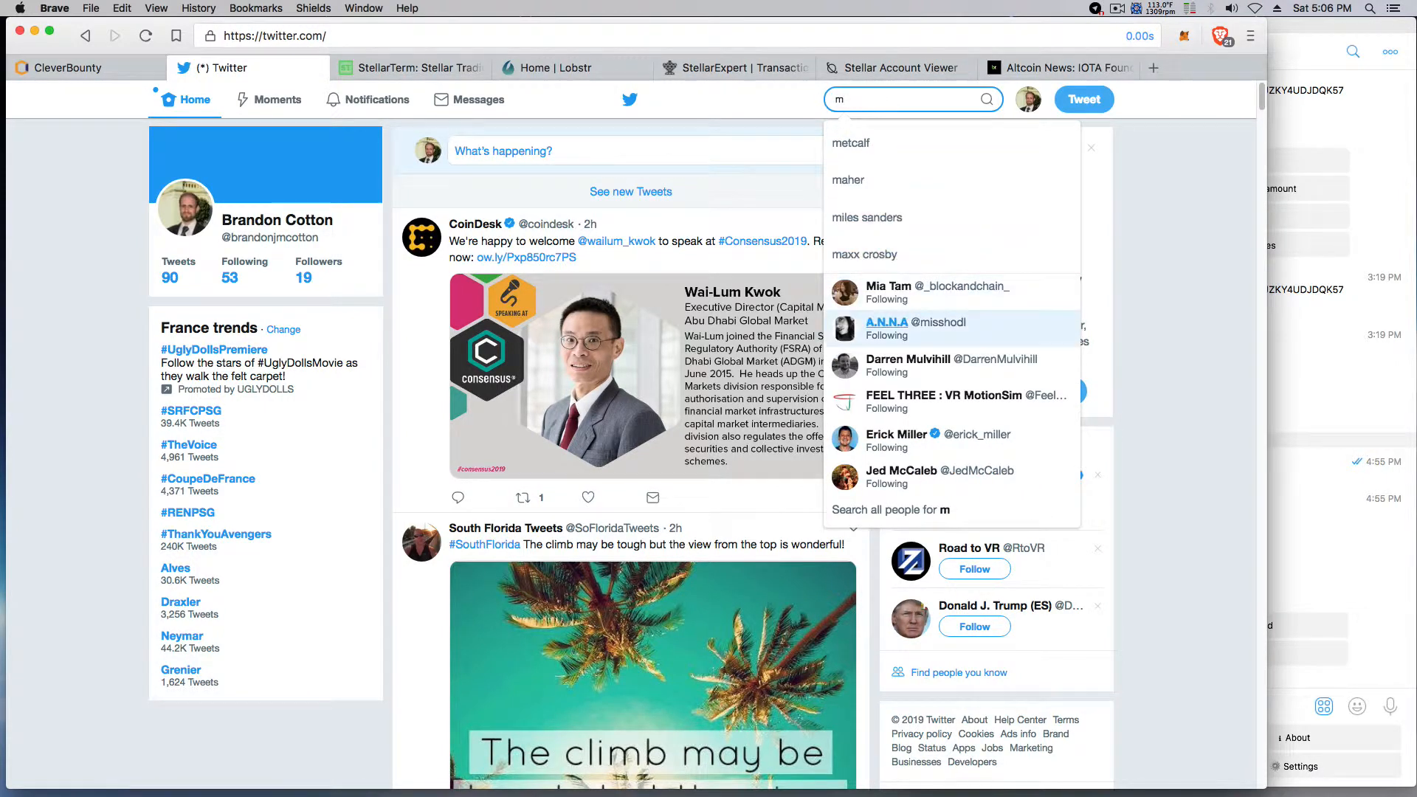
left_click(887, 325)
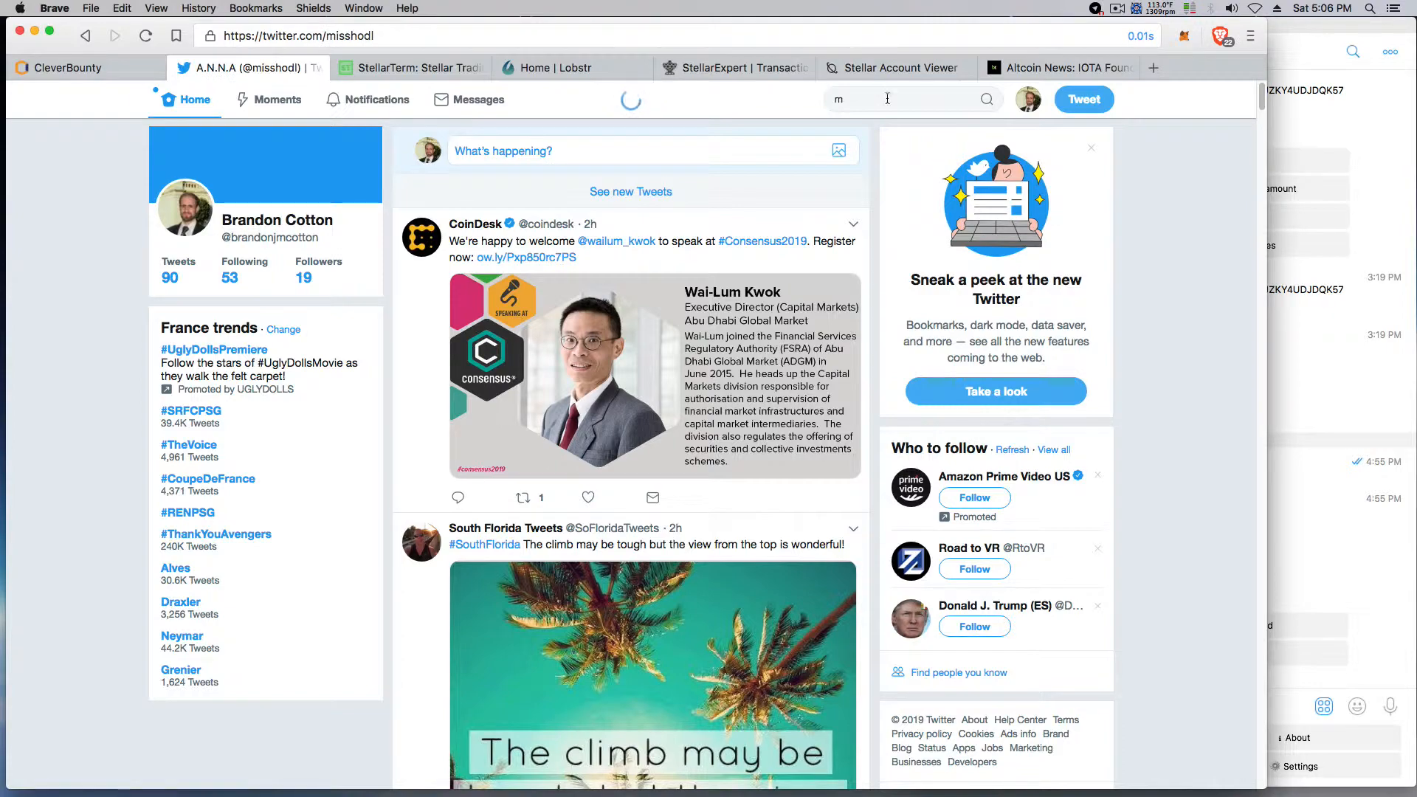
Copy the link to the profile's Apr 26 tweet "Please read my articles frens.".
scroll(710, 537, "down", 7)
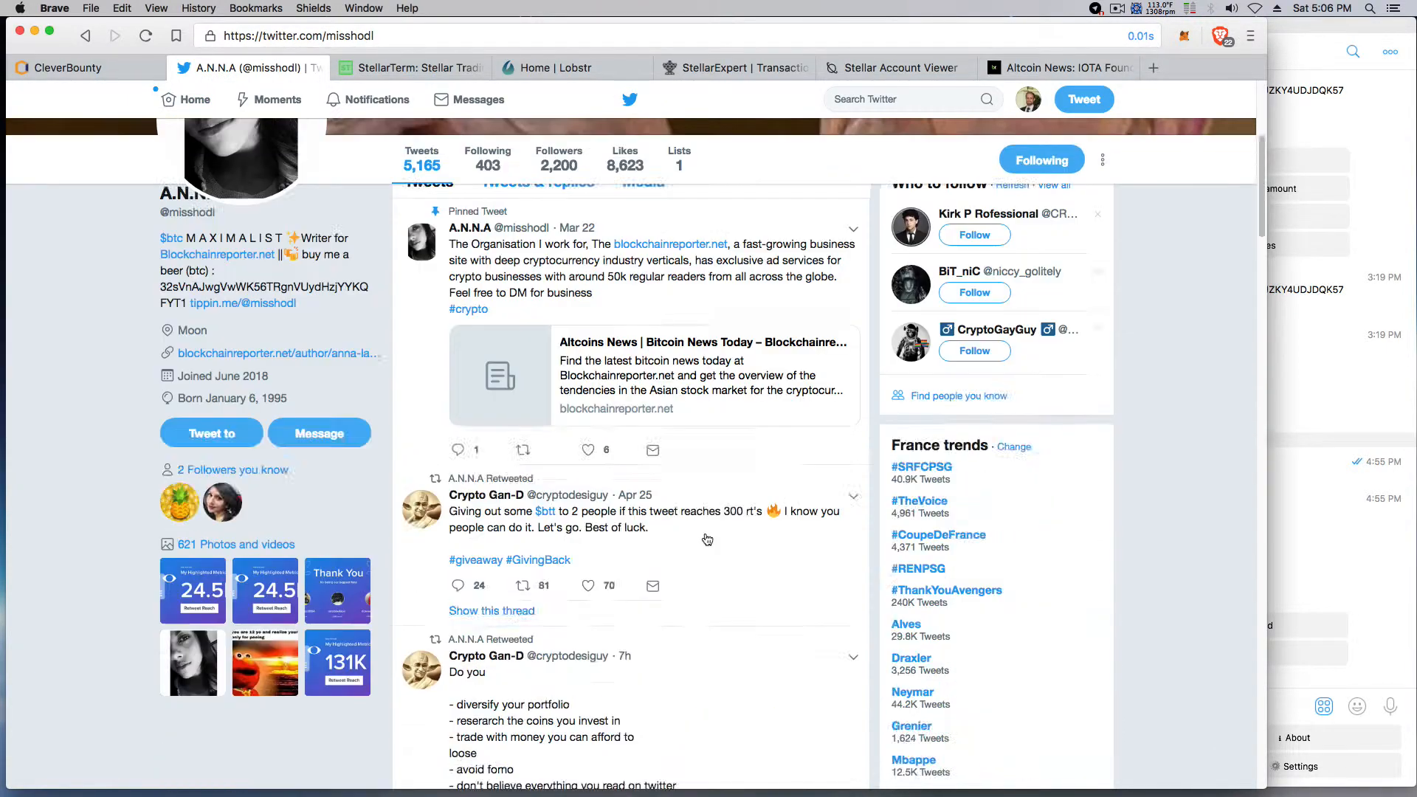
scroll(707, 540, "down", 2)
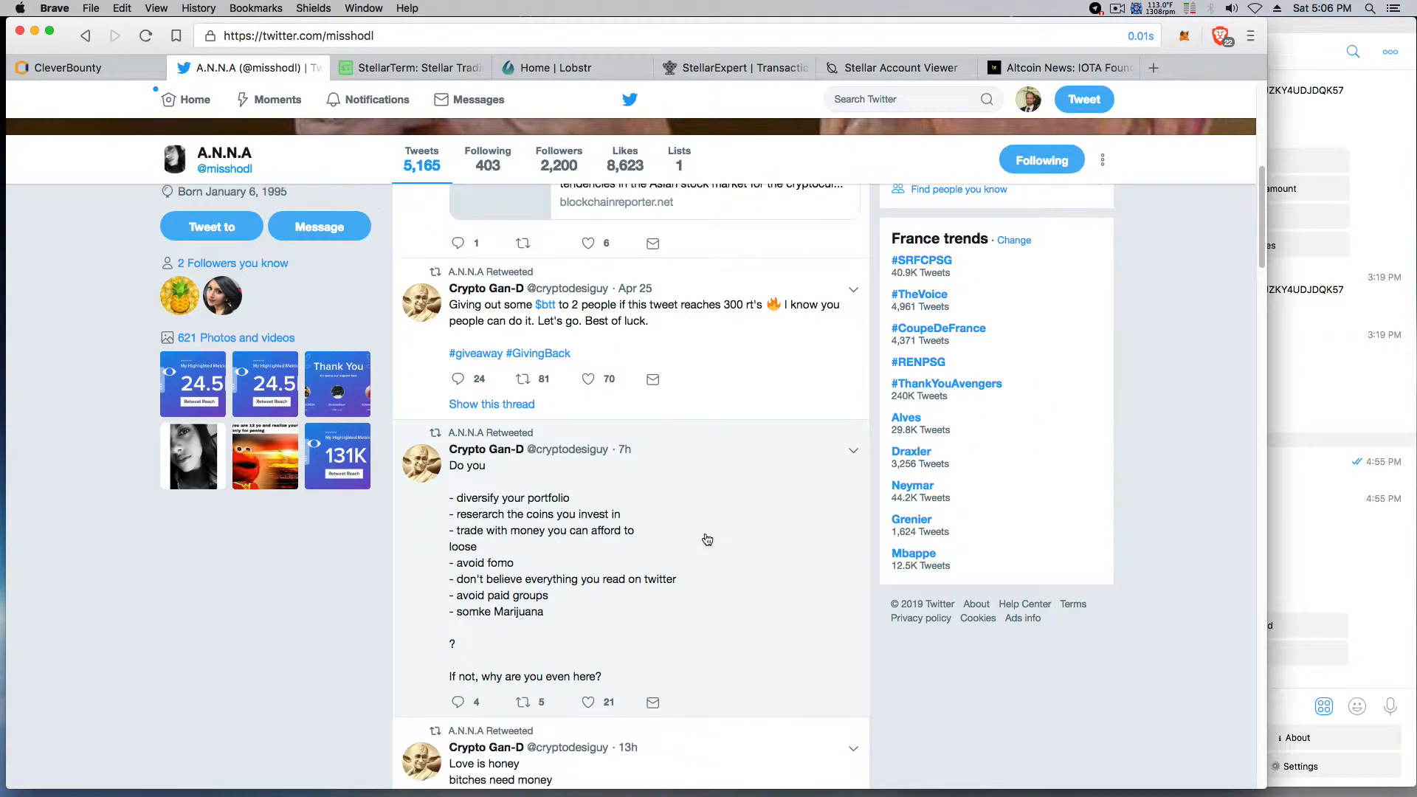
scroll(707, 540, "down", 2)
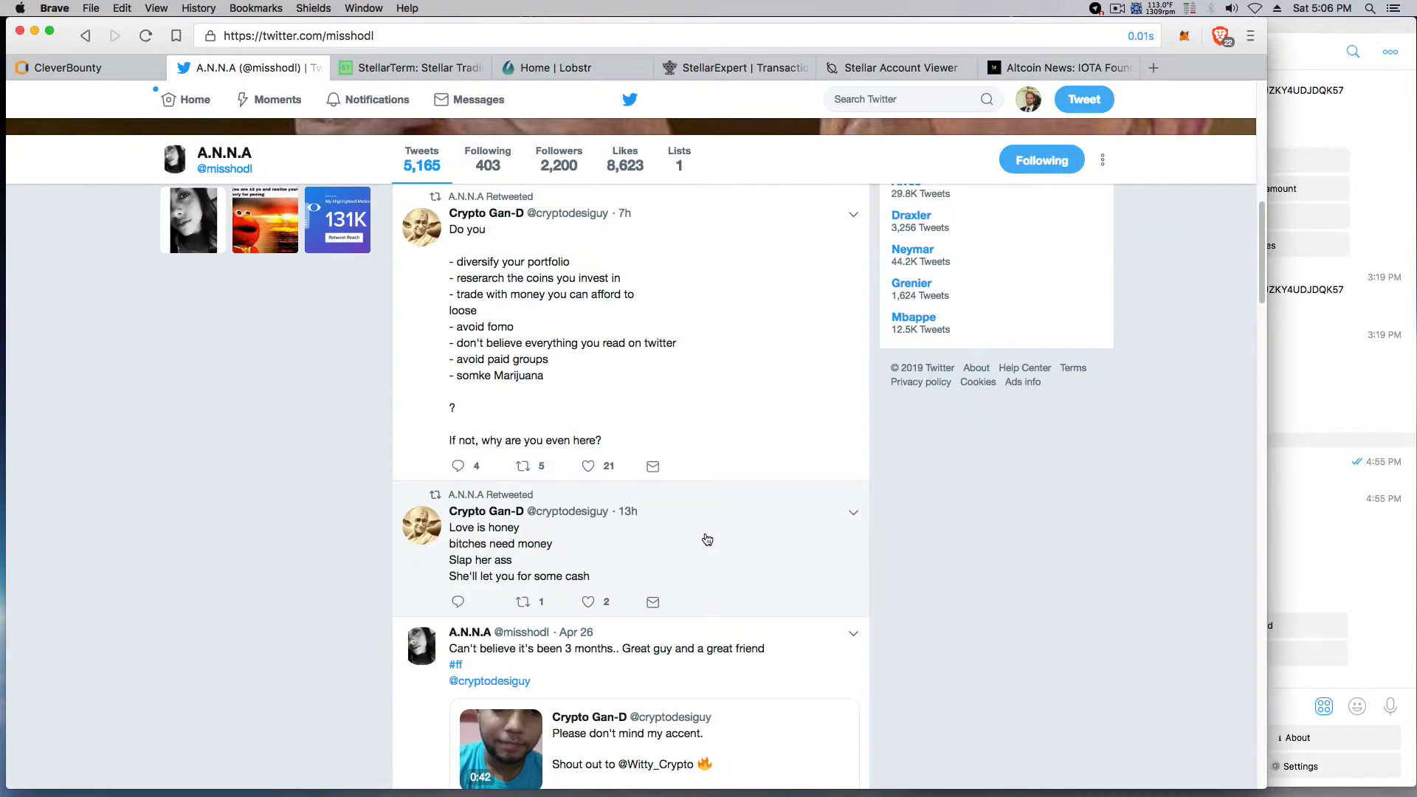
scroll(707, 540, "down", 6)
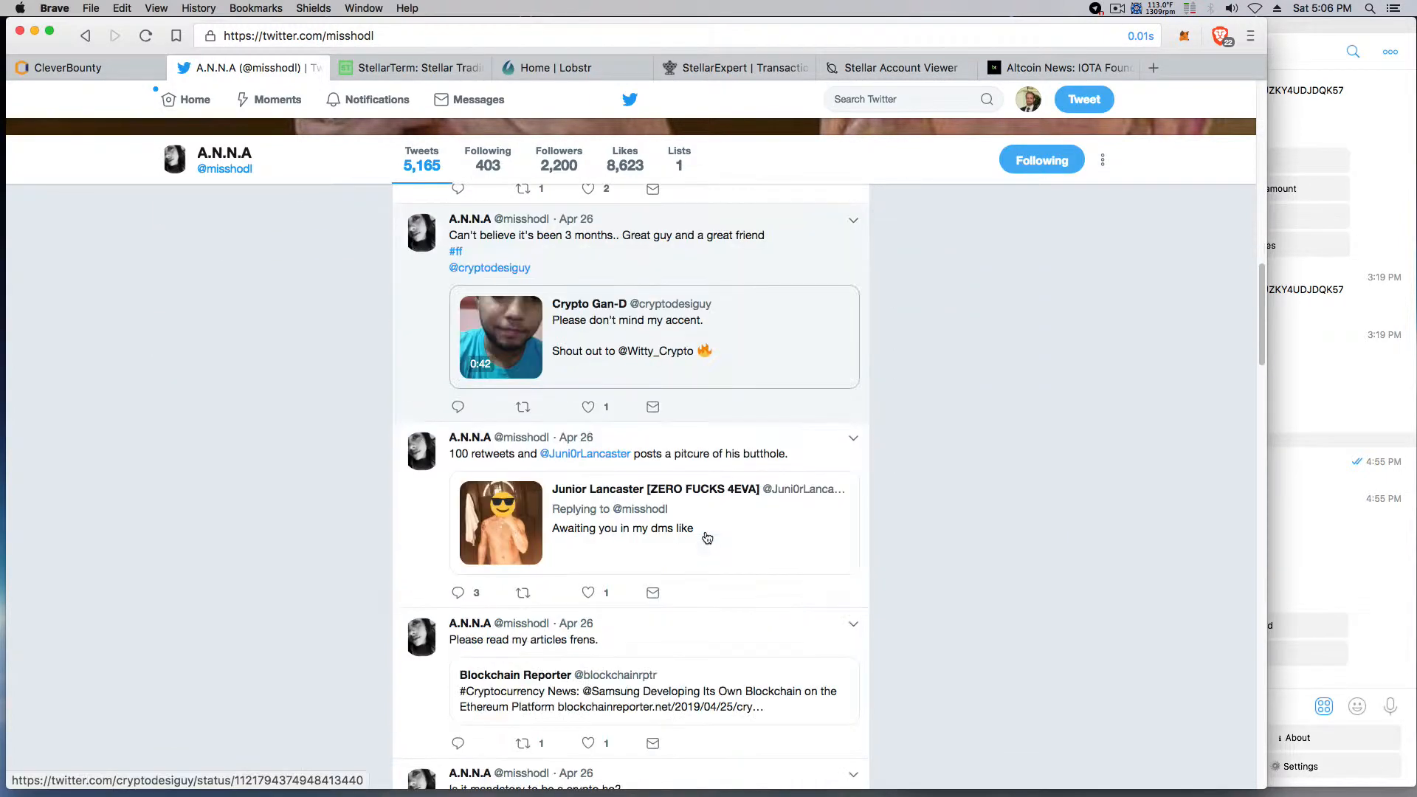
scroll(707, 538, "down", 2)
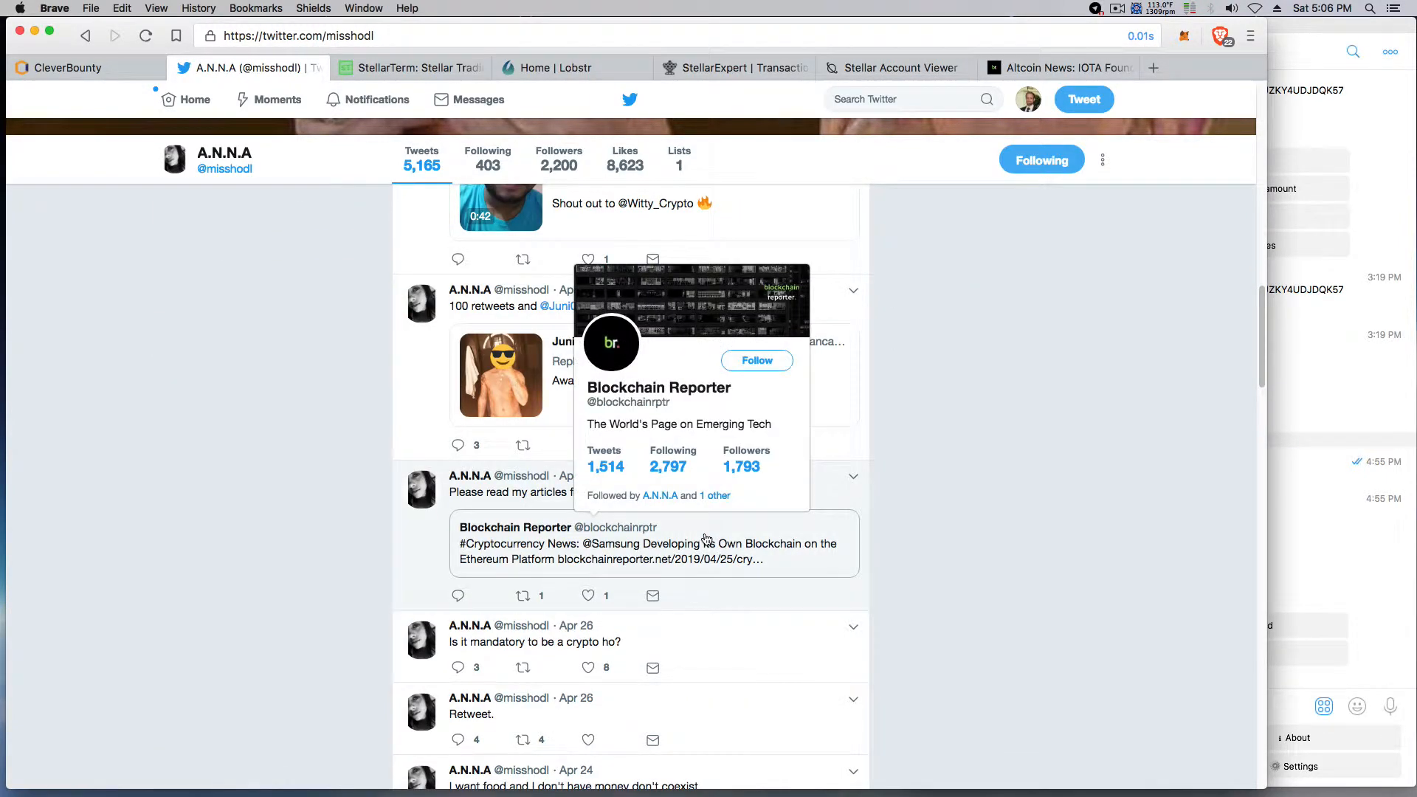
left_click(851, 480)
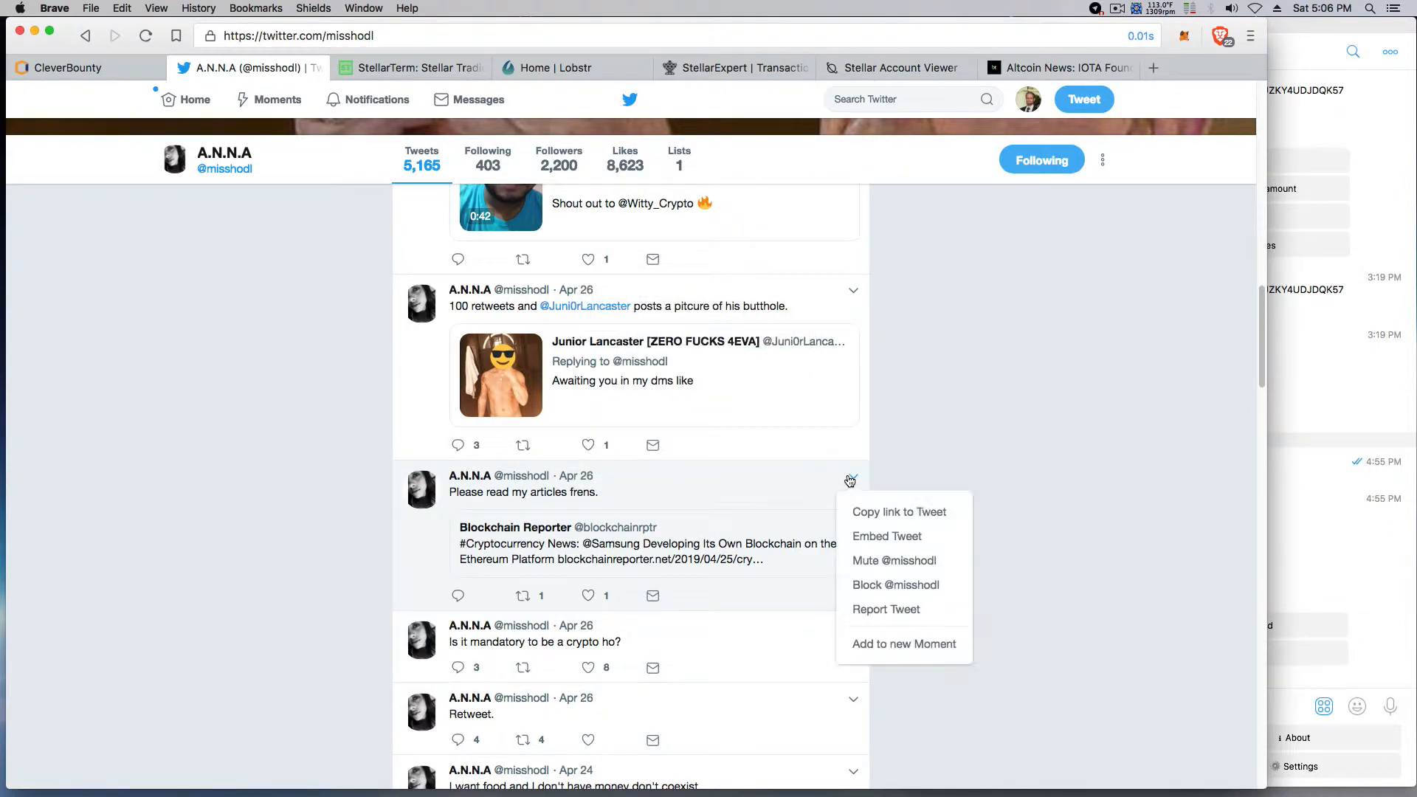
left_click(863, 510)
Back in CleverBounty, paste the copied link as the original tweet and proceed to paying with a Stellar account.
left_click(73, 67)
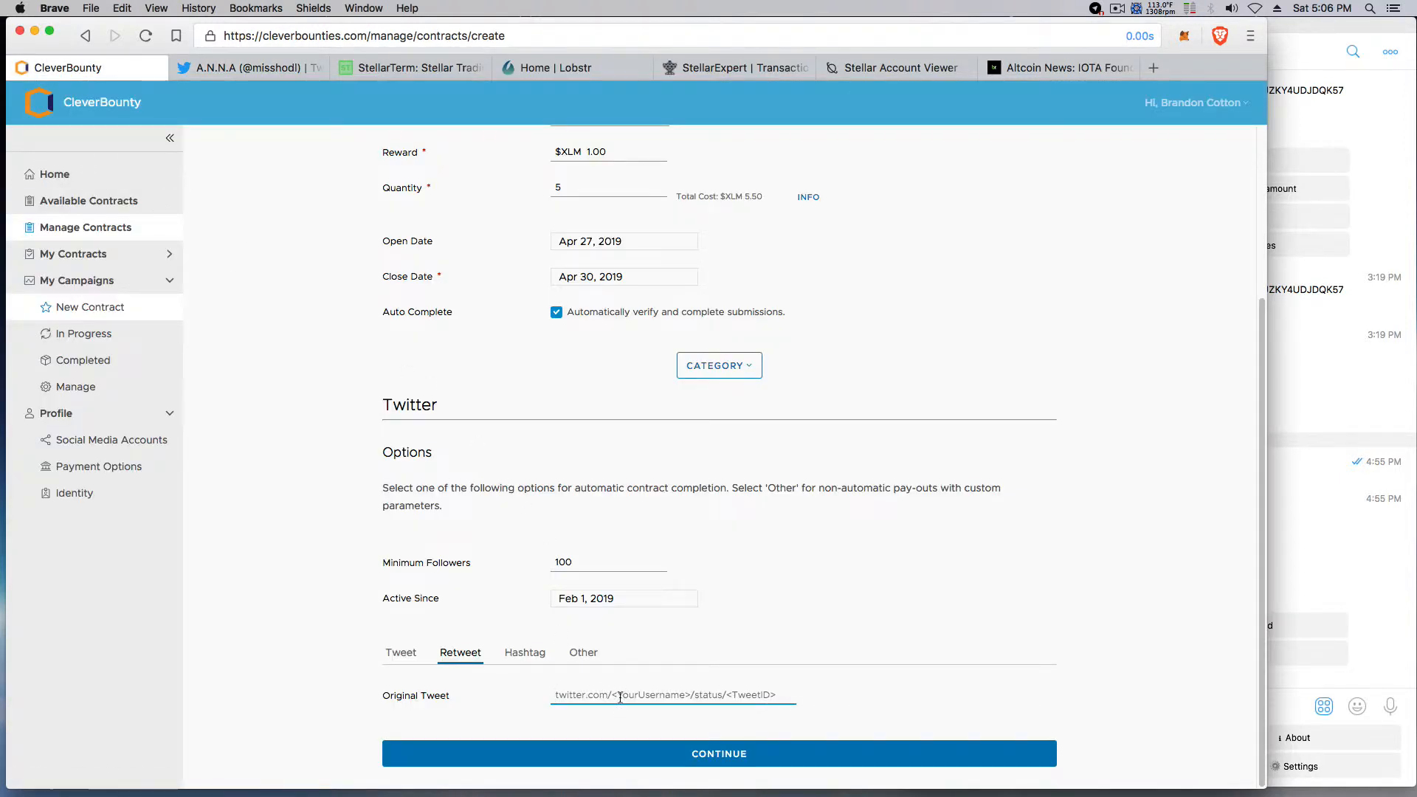
right_click(626, 694)
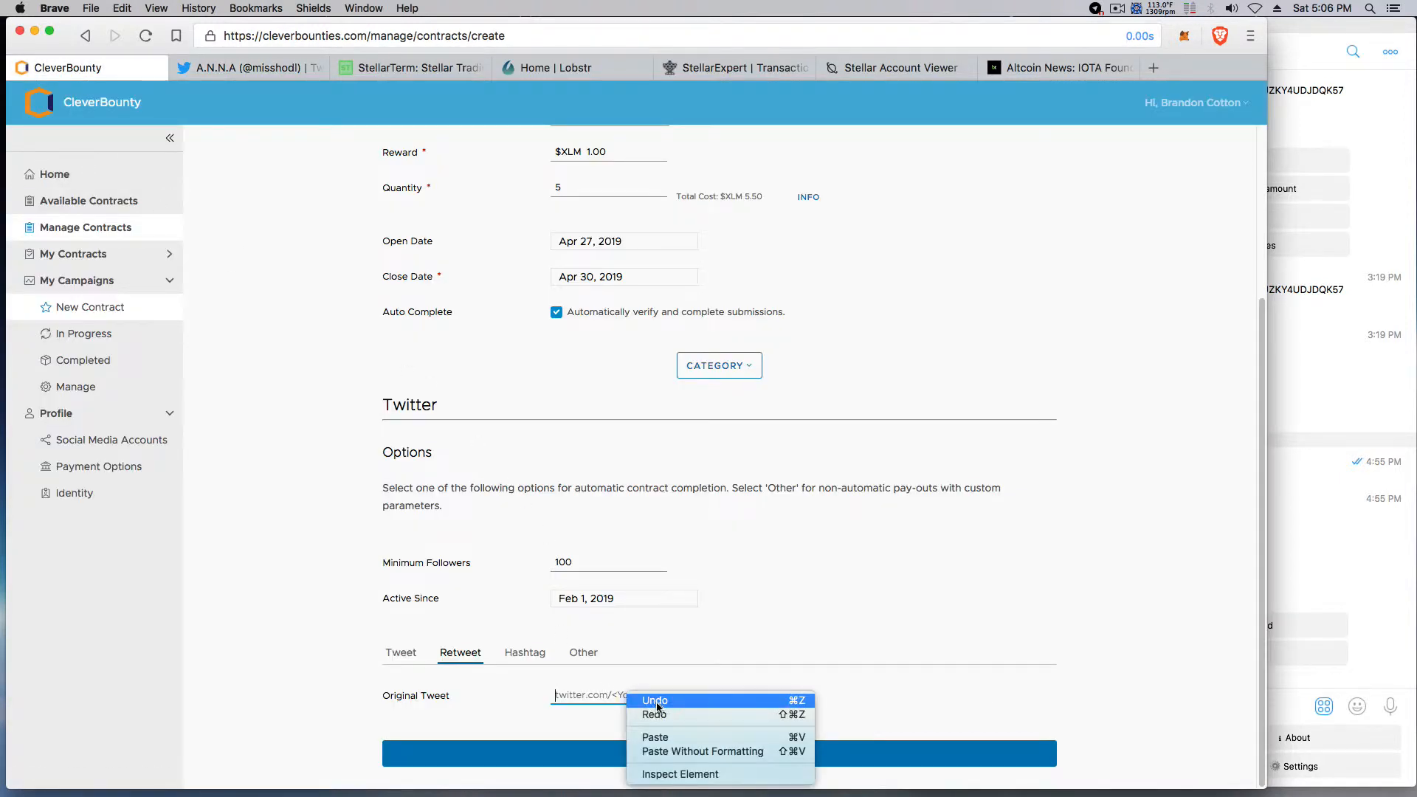
left_click(655, 737)
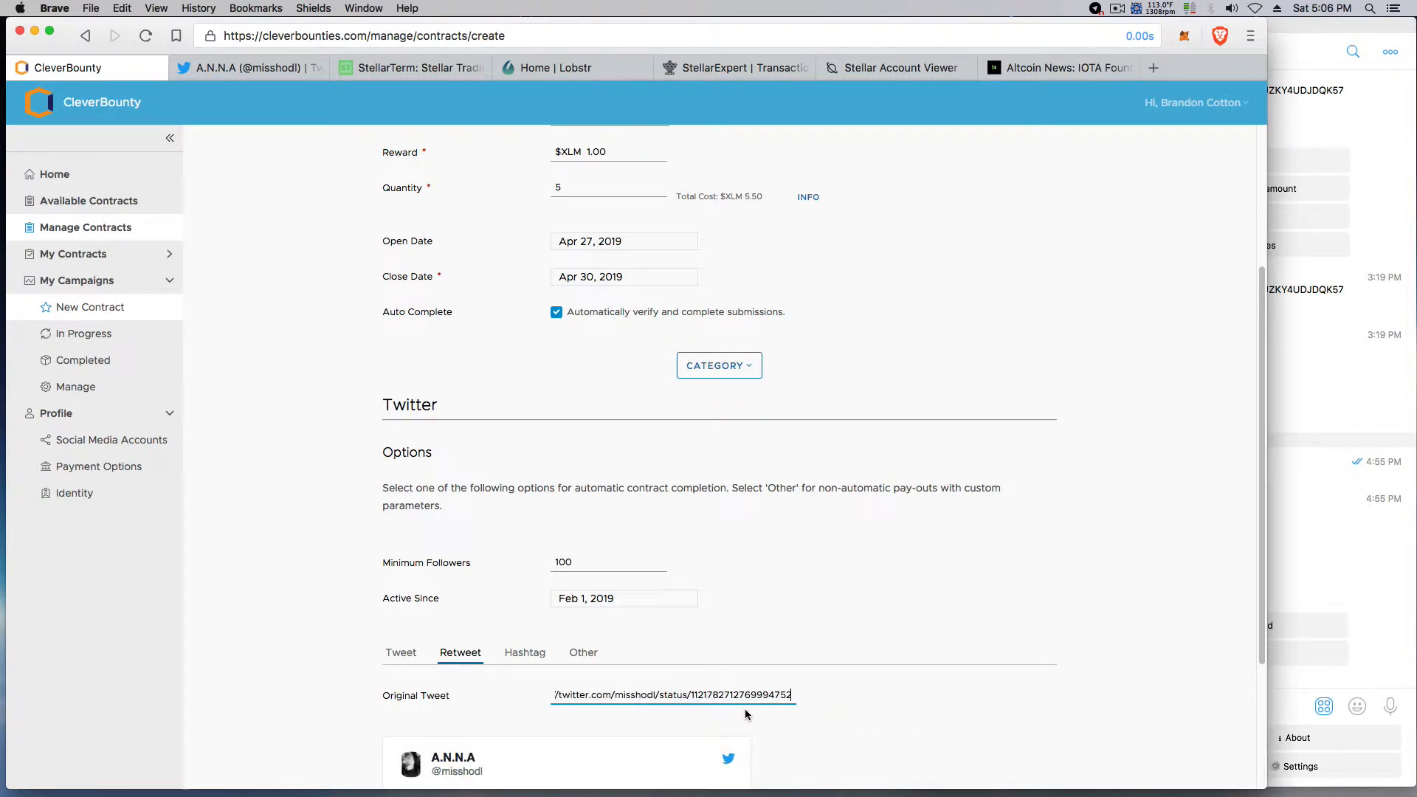
scroll(764, 630, "down", 5)
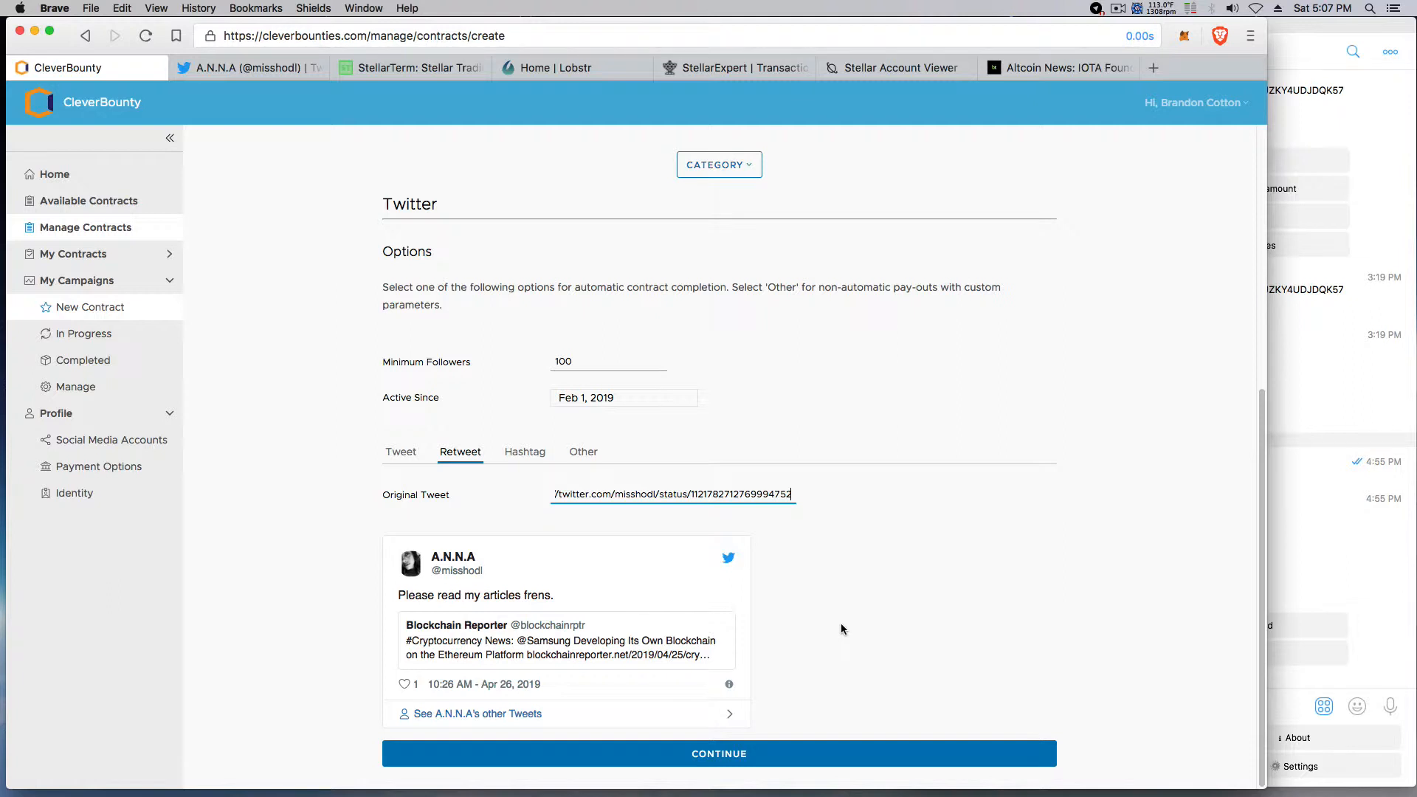
left_click(739, 756)
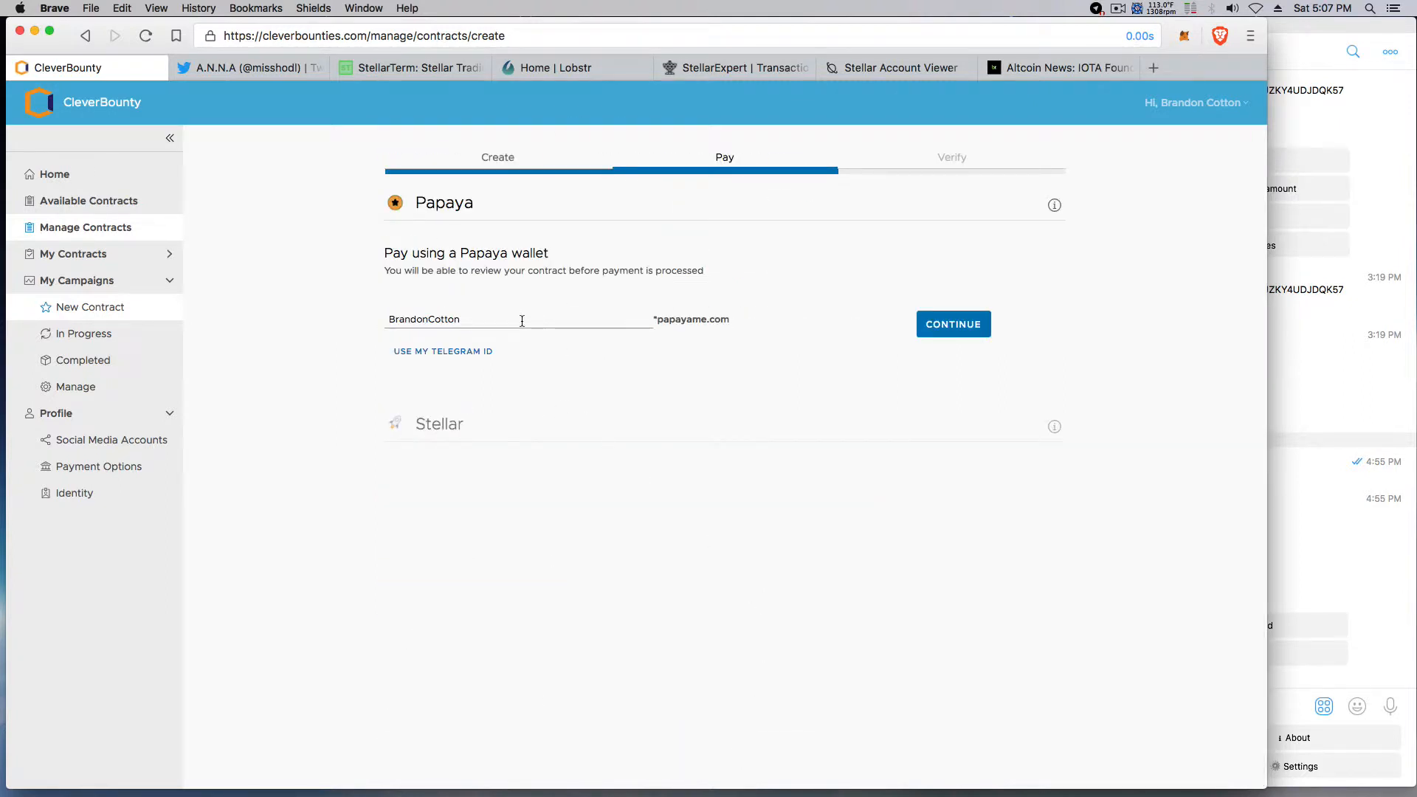
left_click(472, 426)
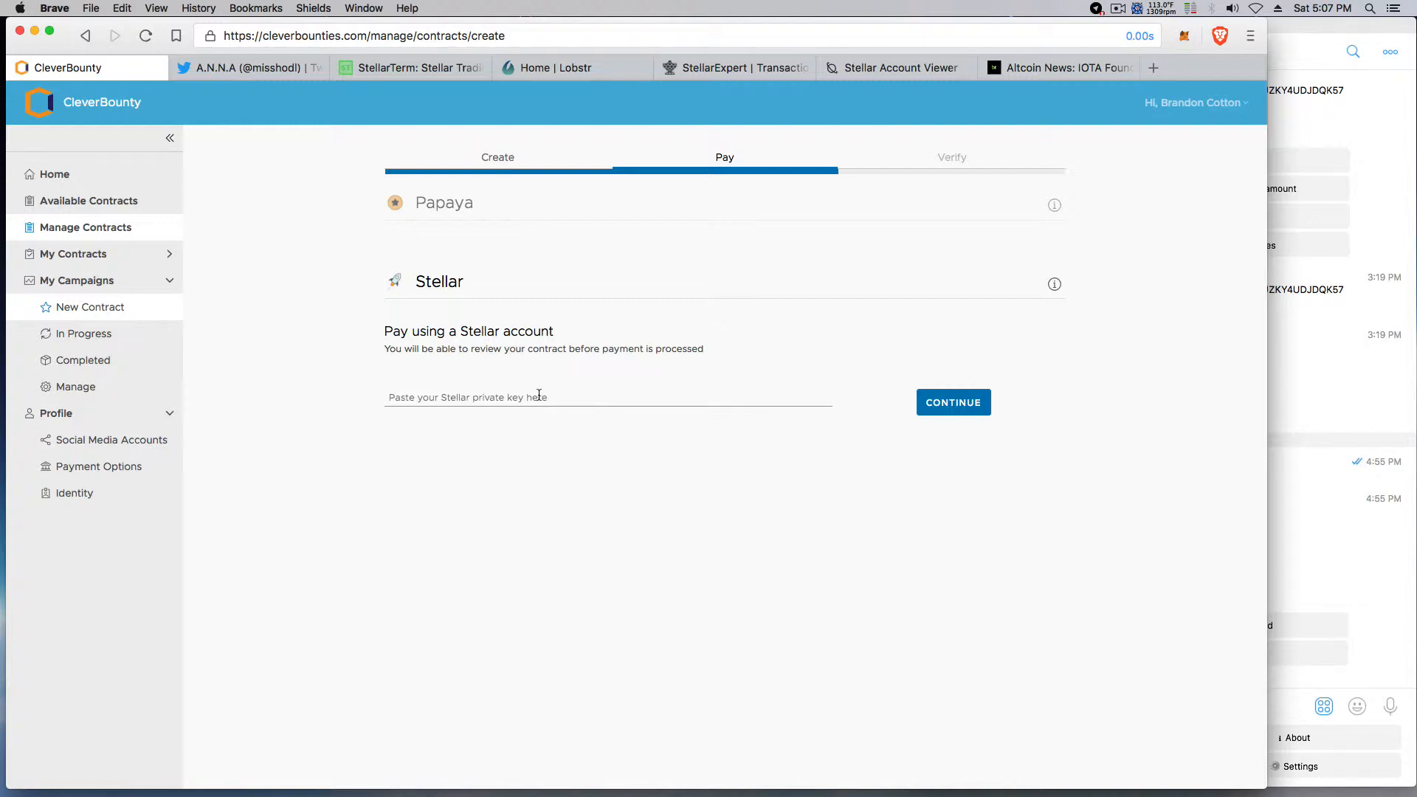
Switch to StellarTerm and generate a new account keypair, accepting the Terms of Use.
left_click(424, 67)
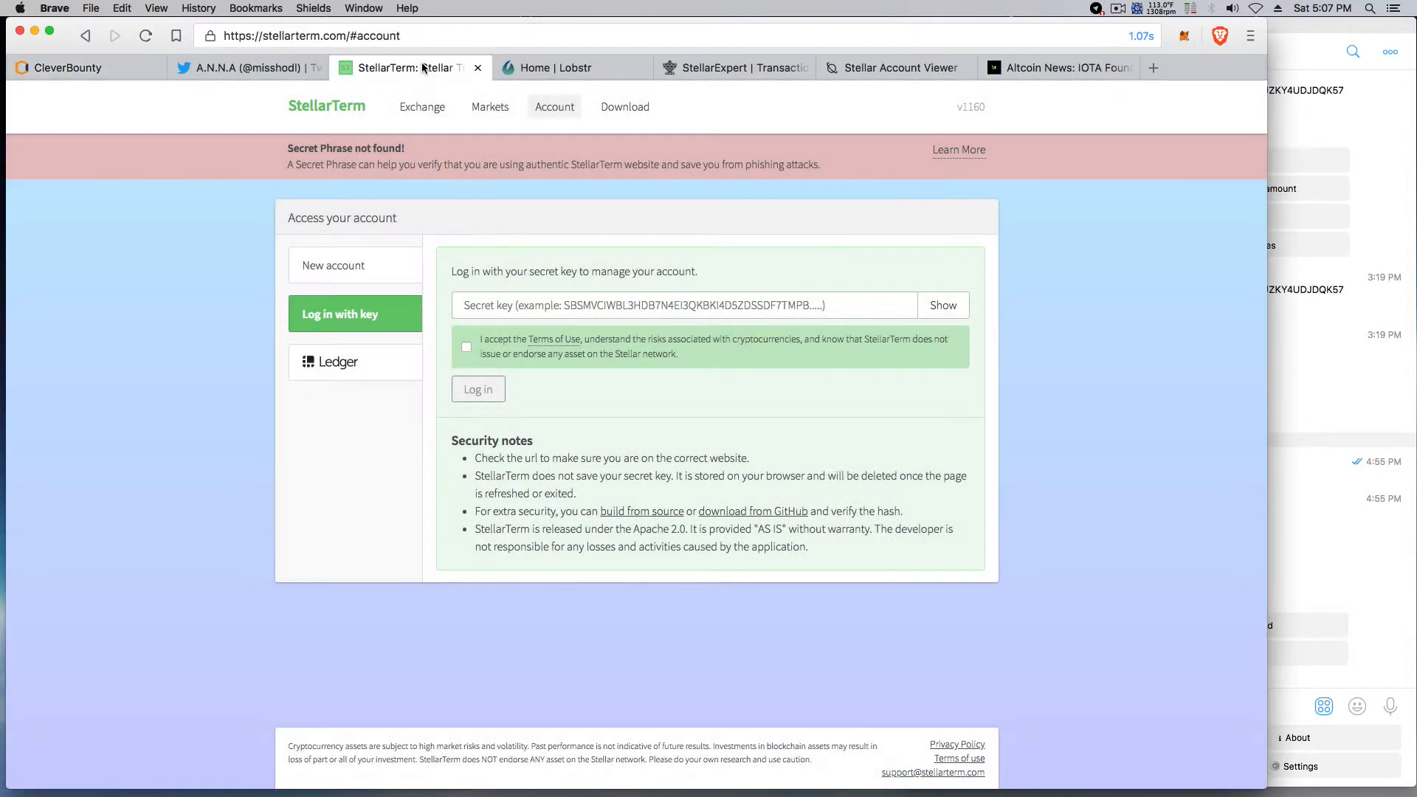
left_click(353, 275)
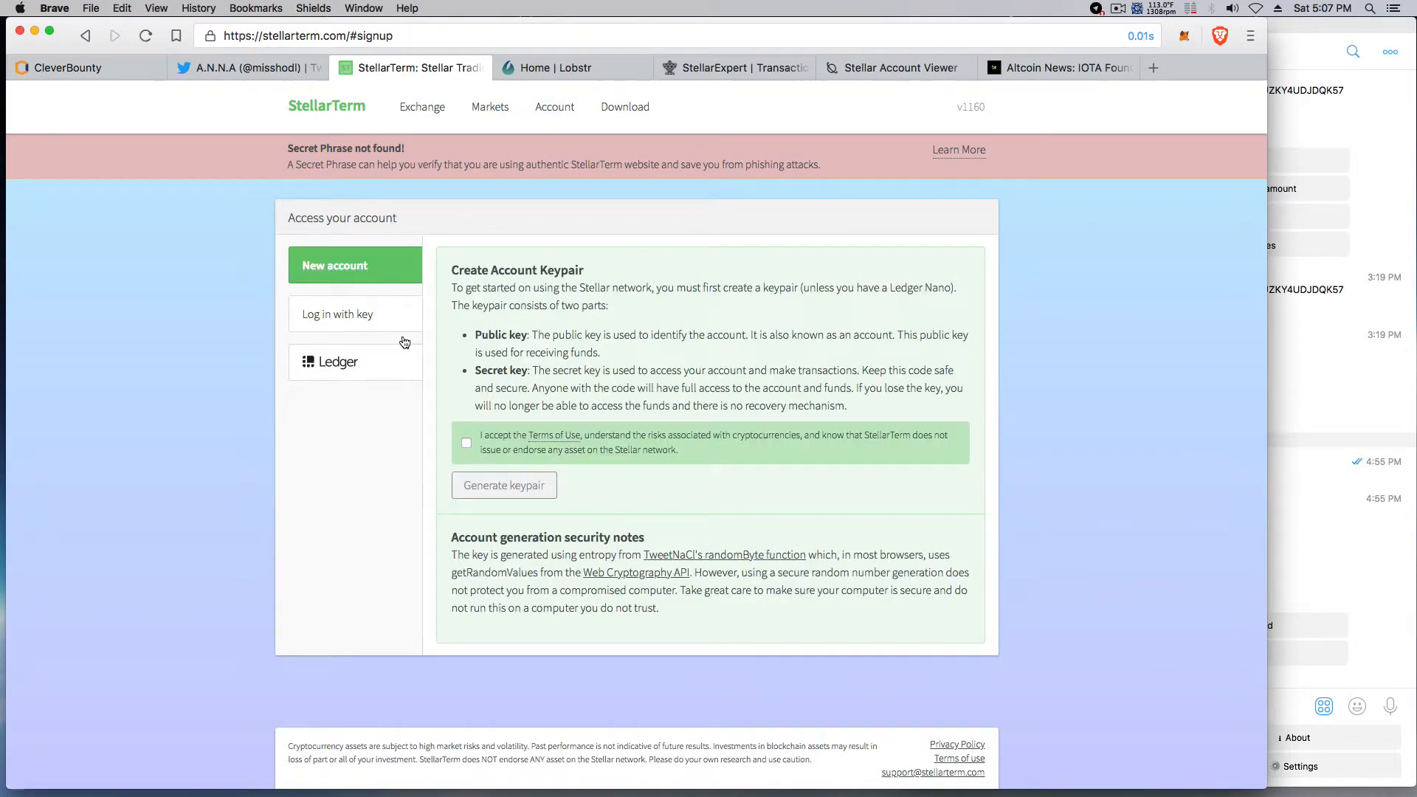
left_click(466, 444)
left_click(488, 493)
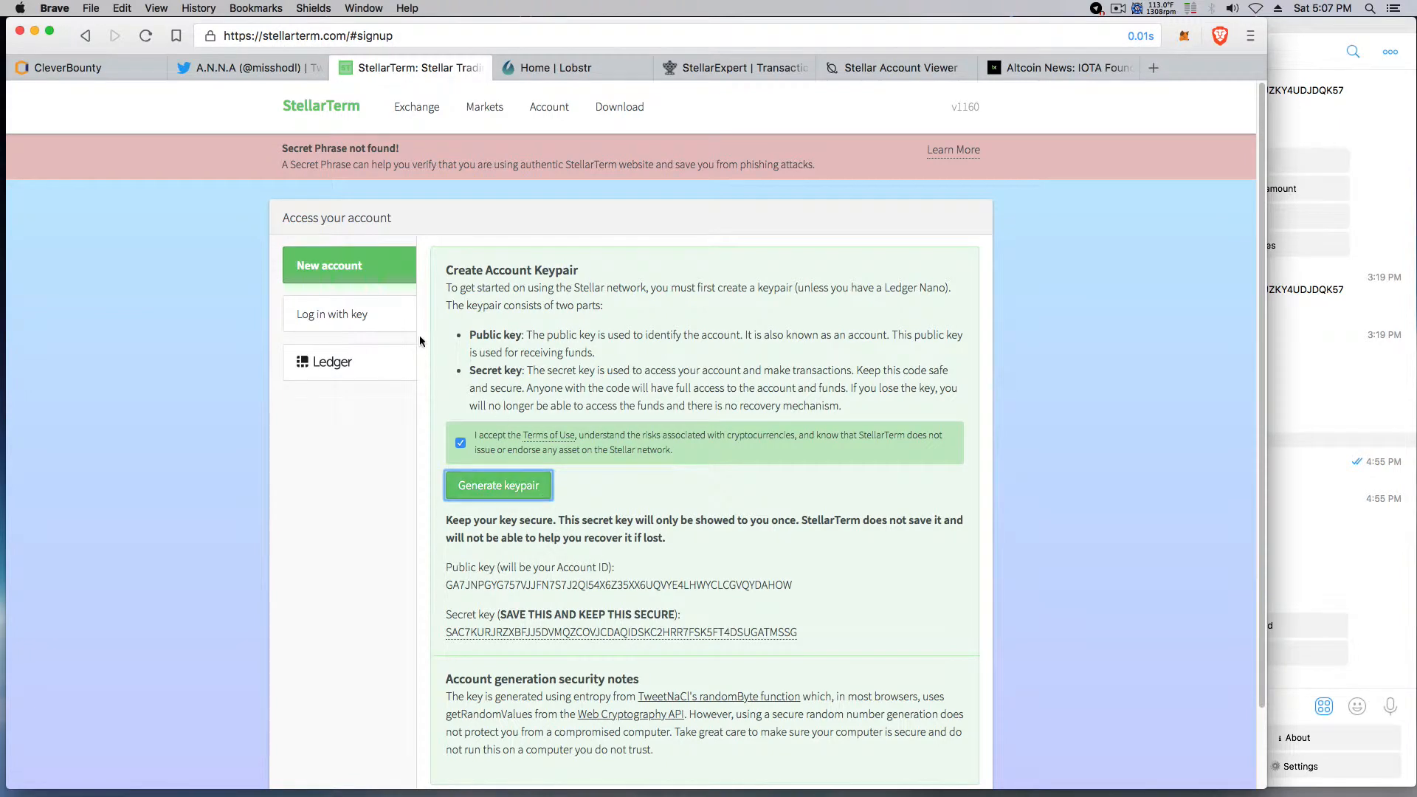
Open StellarTerm's login with key and copy the temp account's secret key from demo acct.rtf in TextEdit.
left_click(344, 317)
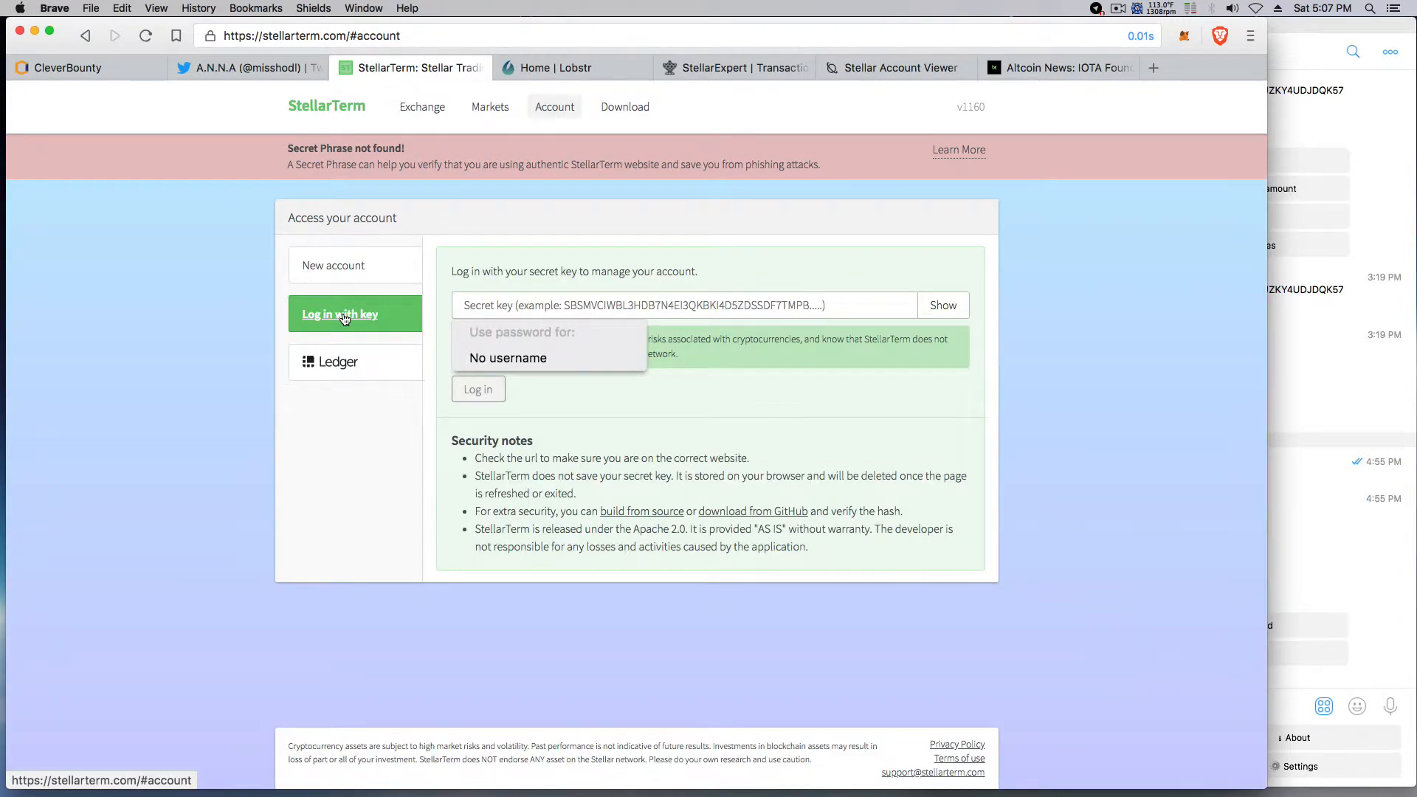
key("super+Tab")
key("super+Tab")
key("super+Tab")
key("super+Tab")
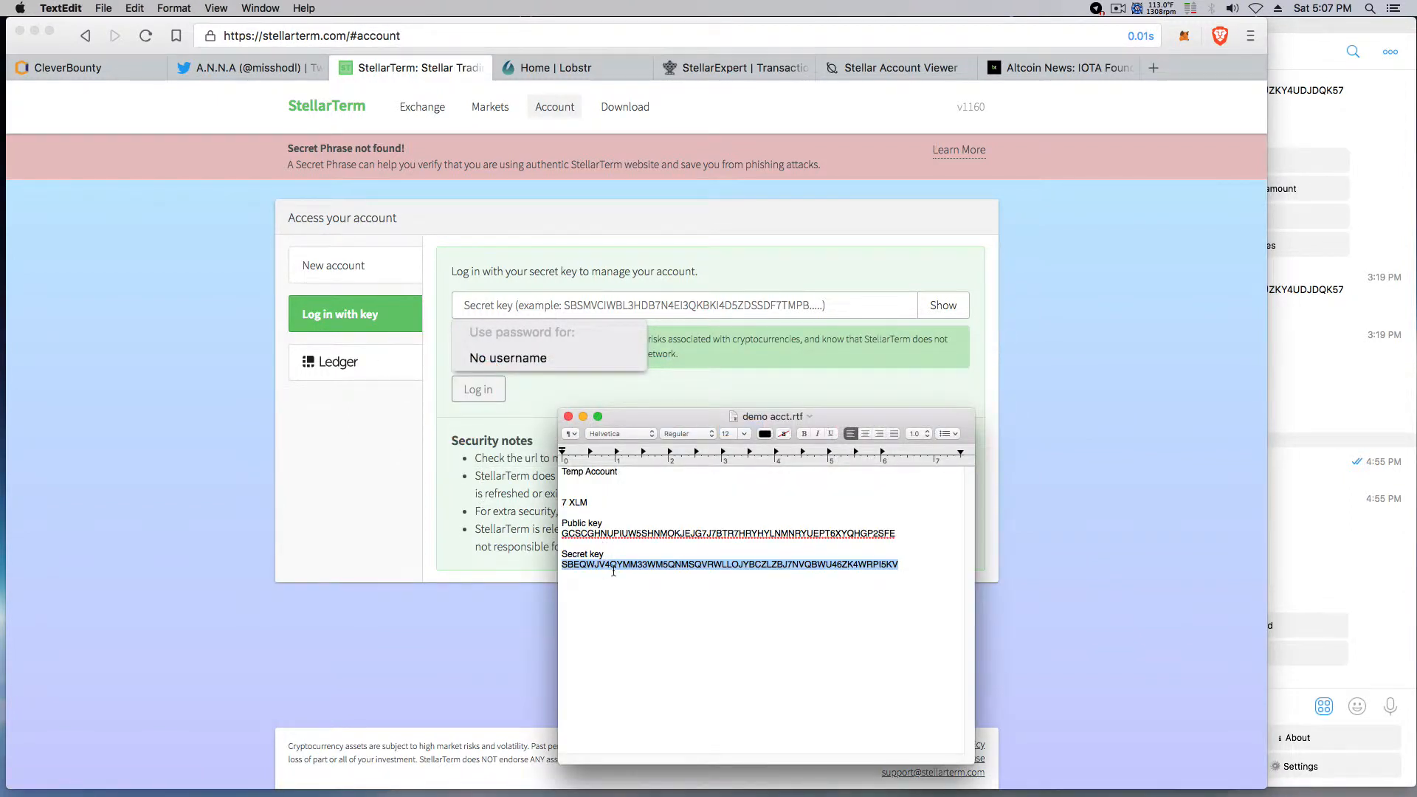
key("super+c")
Log in to StellarTerm with the copied secret key, accepting the Terms of Use, and view the account's balances.
left_click(602, 304)
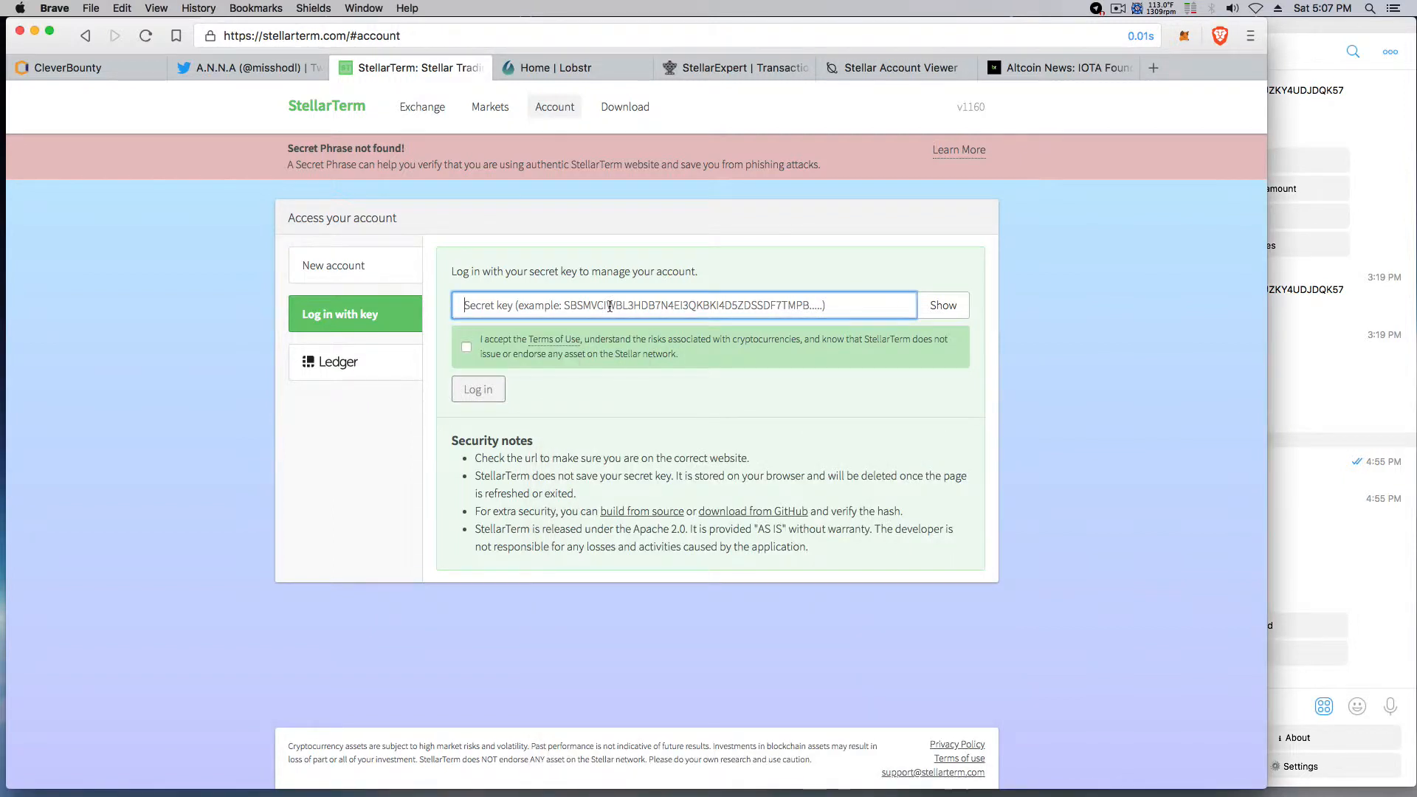
key("super+v")
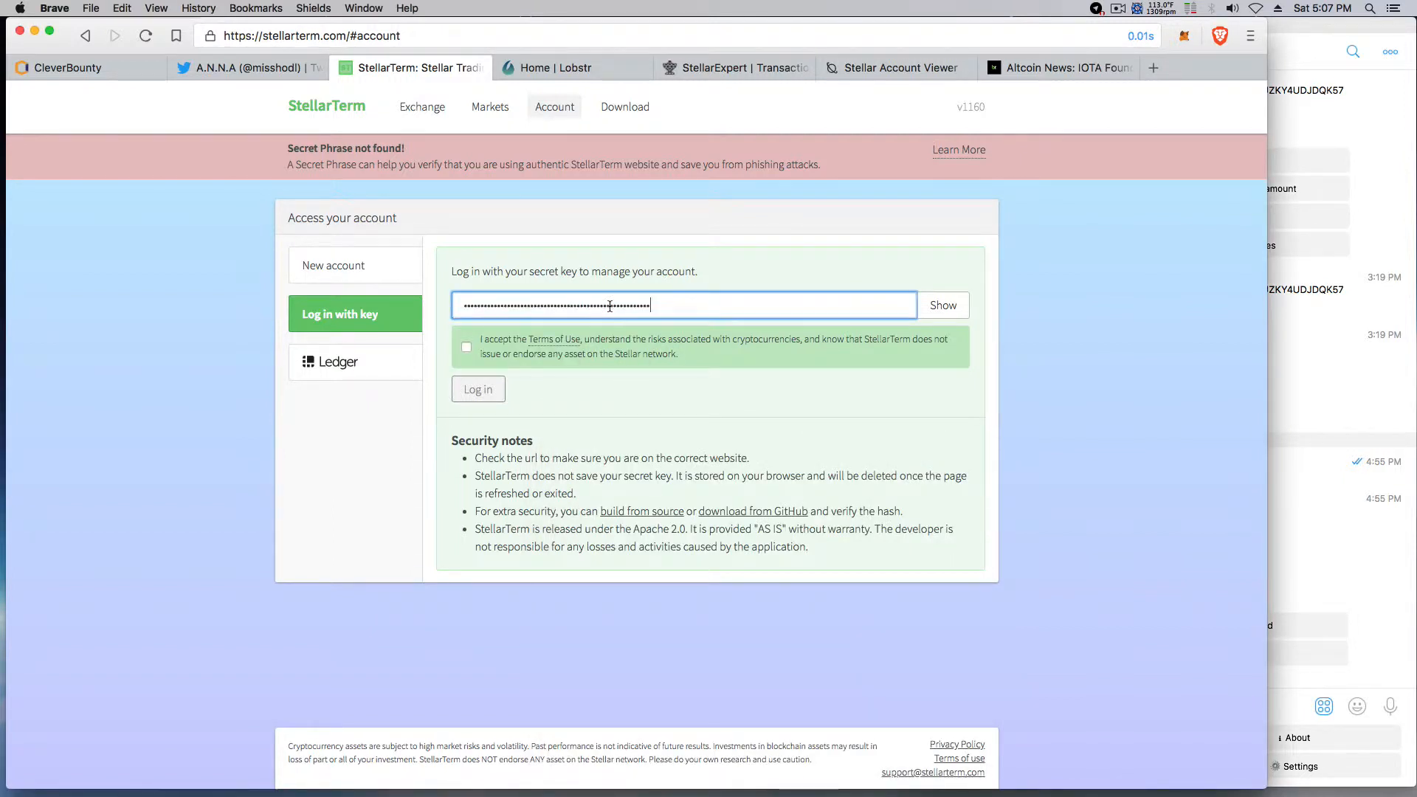
left_click(478, 347)
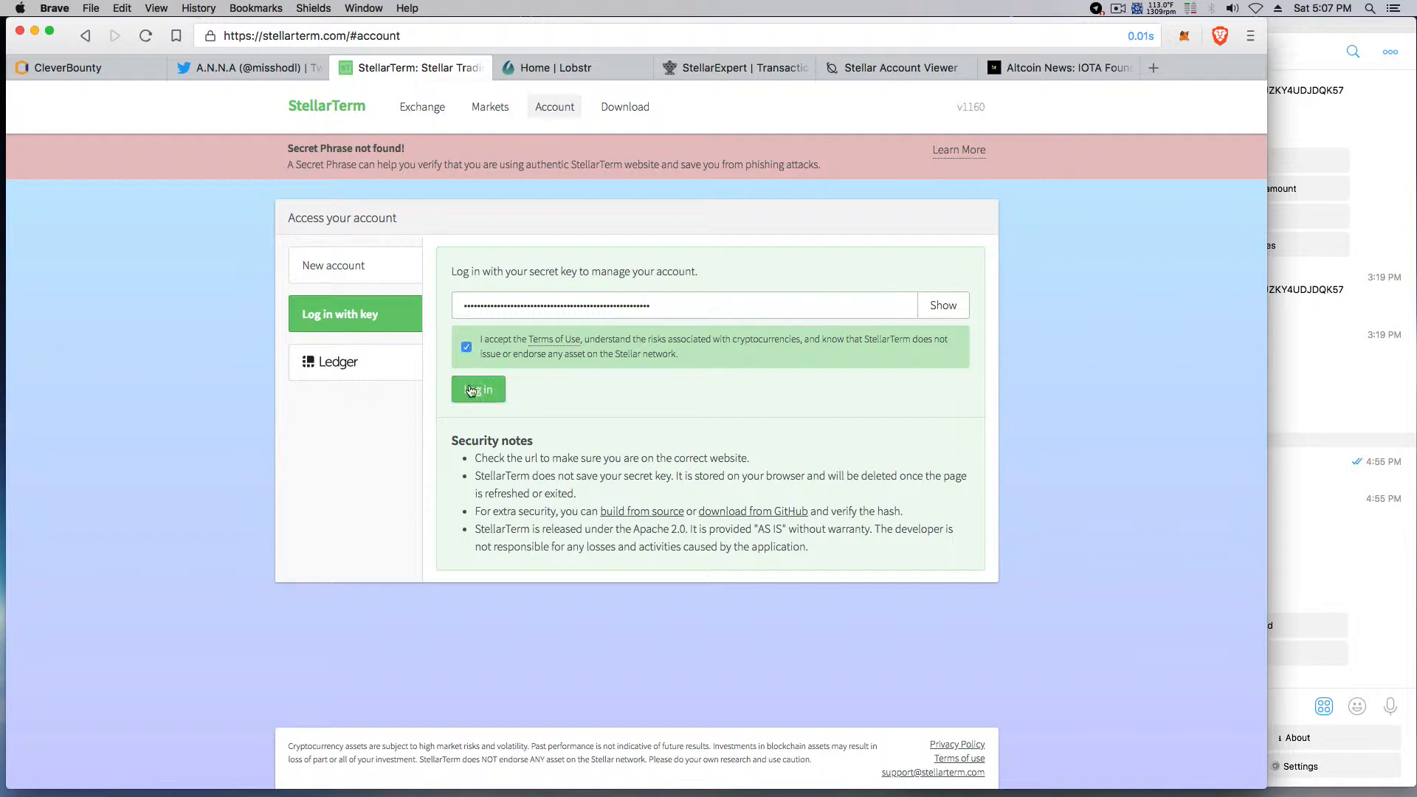
left_click(478, 390)
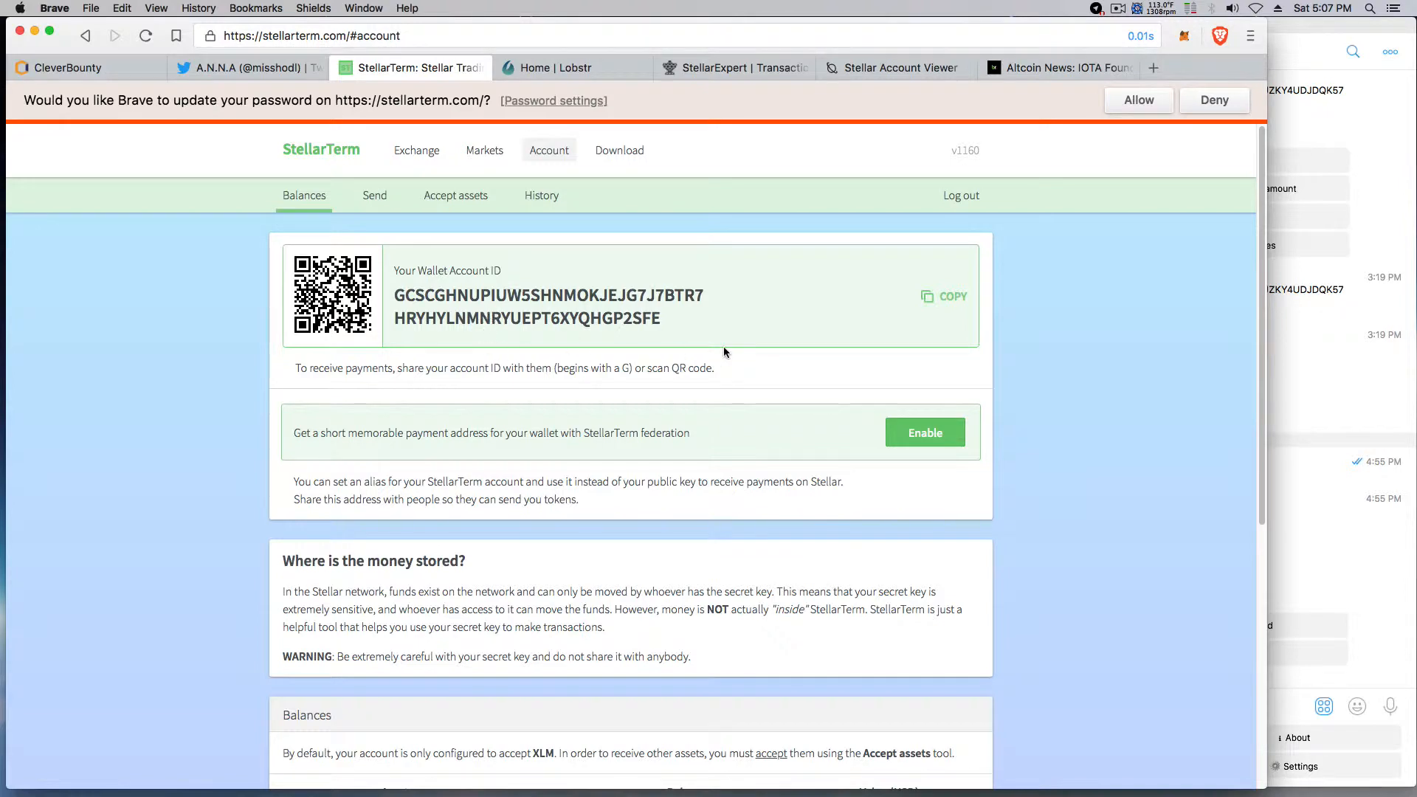
scroll(769, 341, "down", 5)
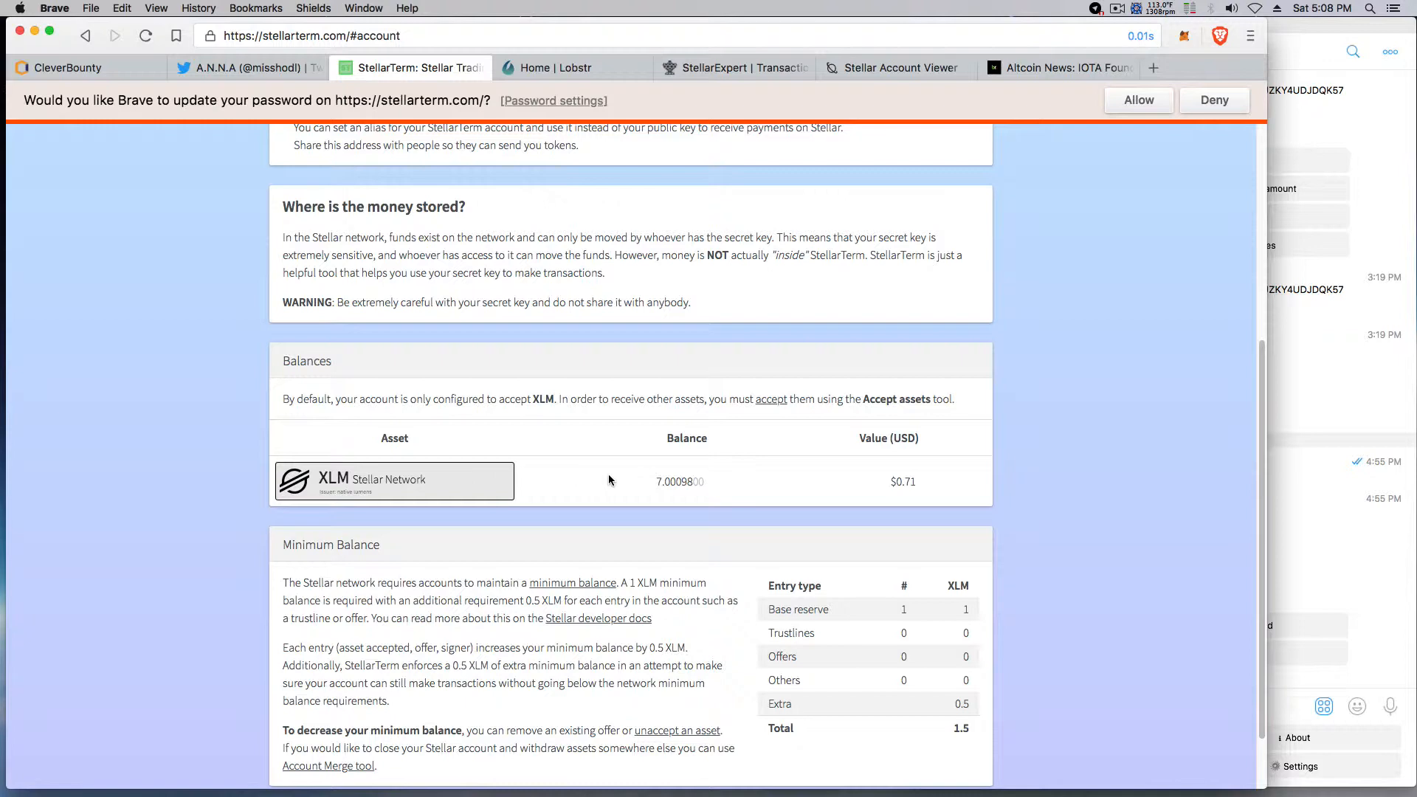
Switch back to CleverBounty, paste the Stellar private key for payment, and verify and submit the contract.
left_click(110, 72)
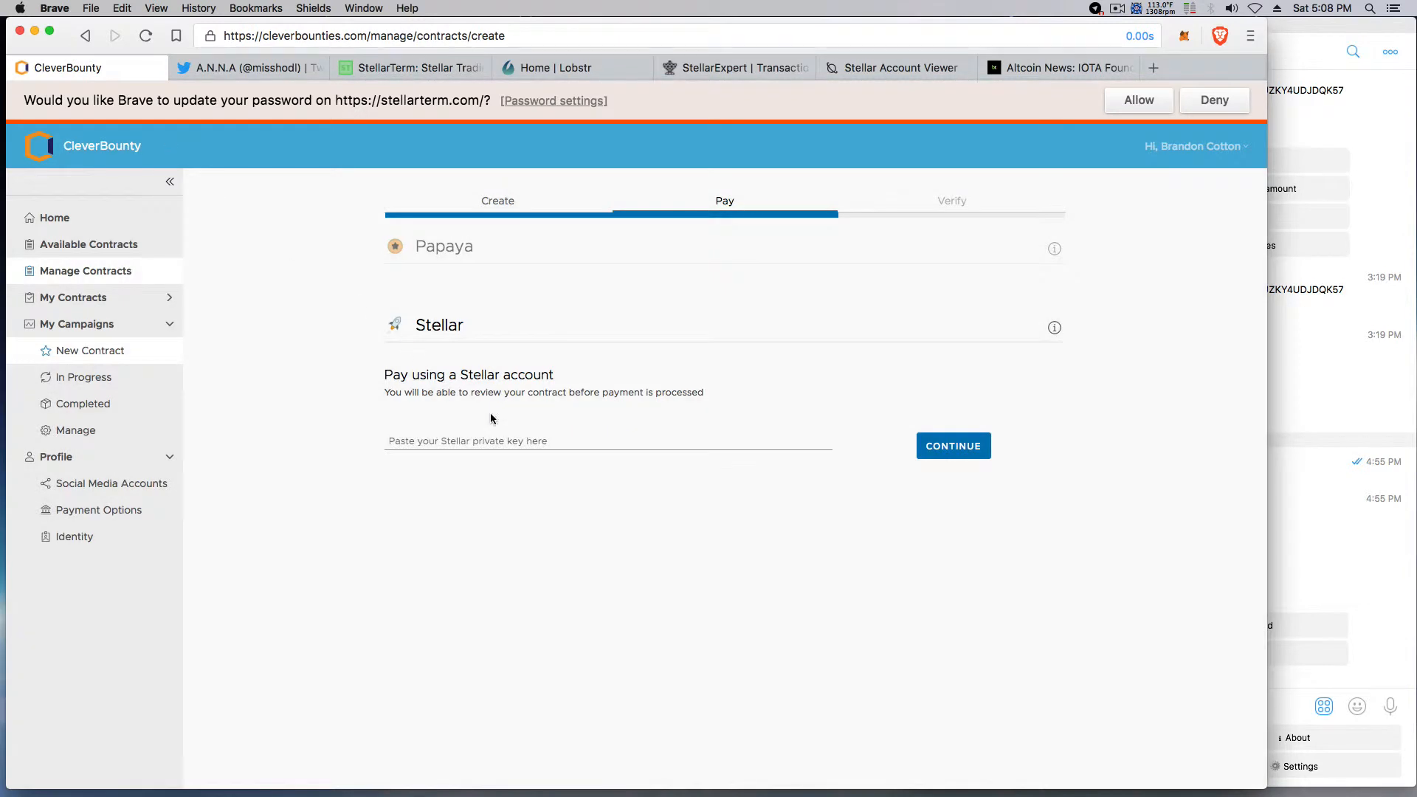
left_click(492, 443)
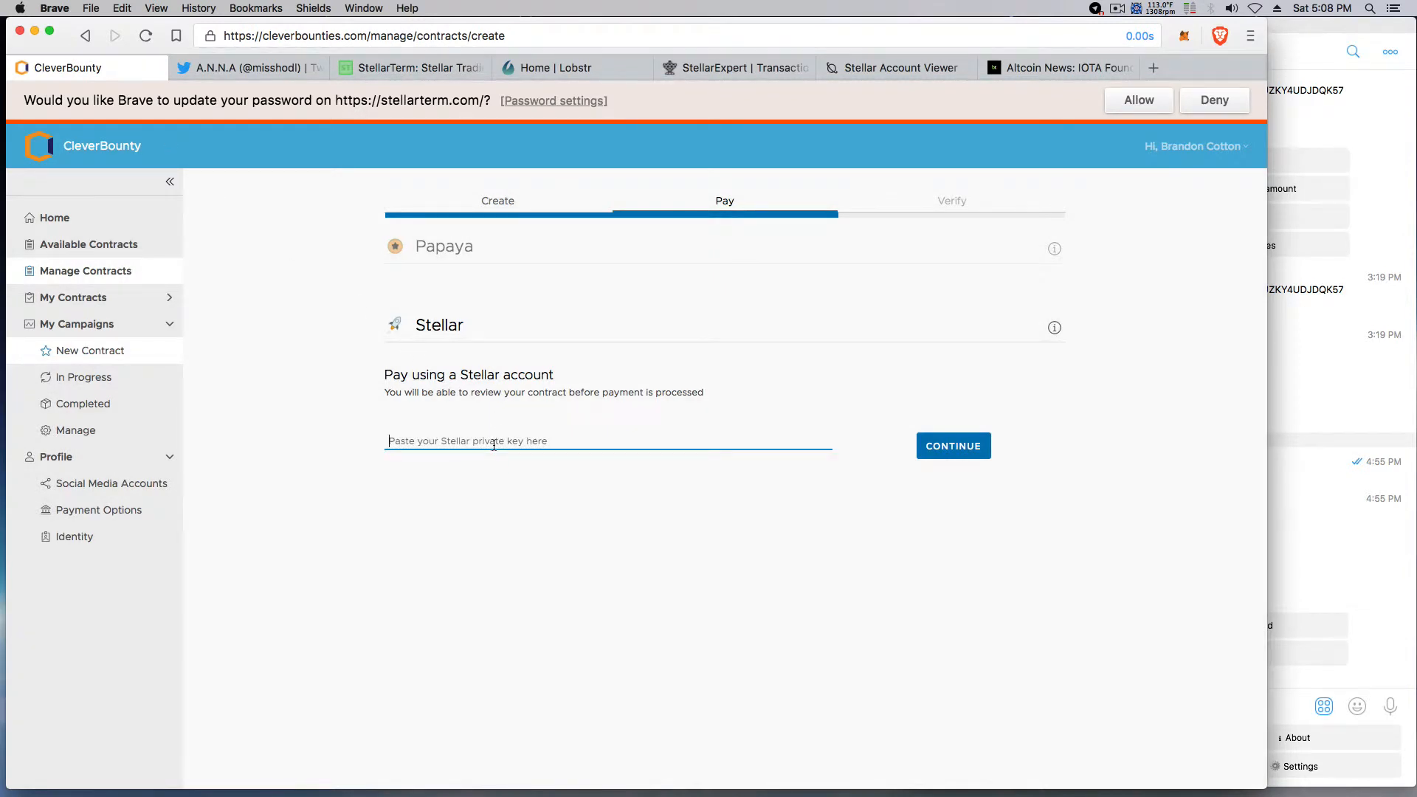
key("super+v")
key("Return")
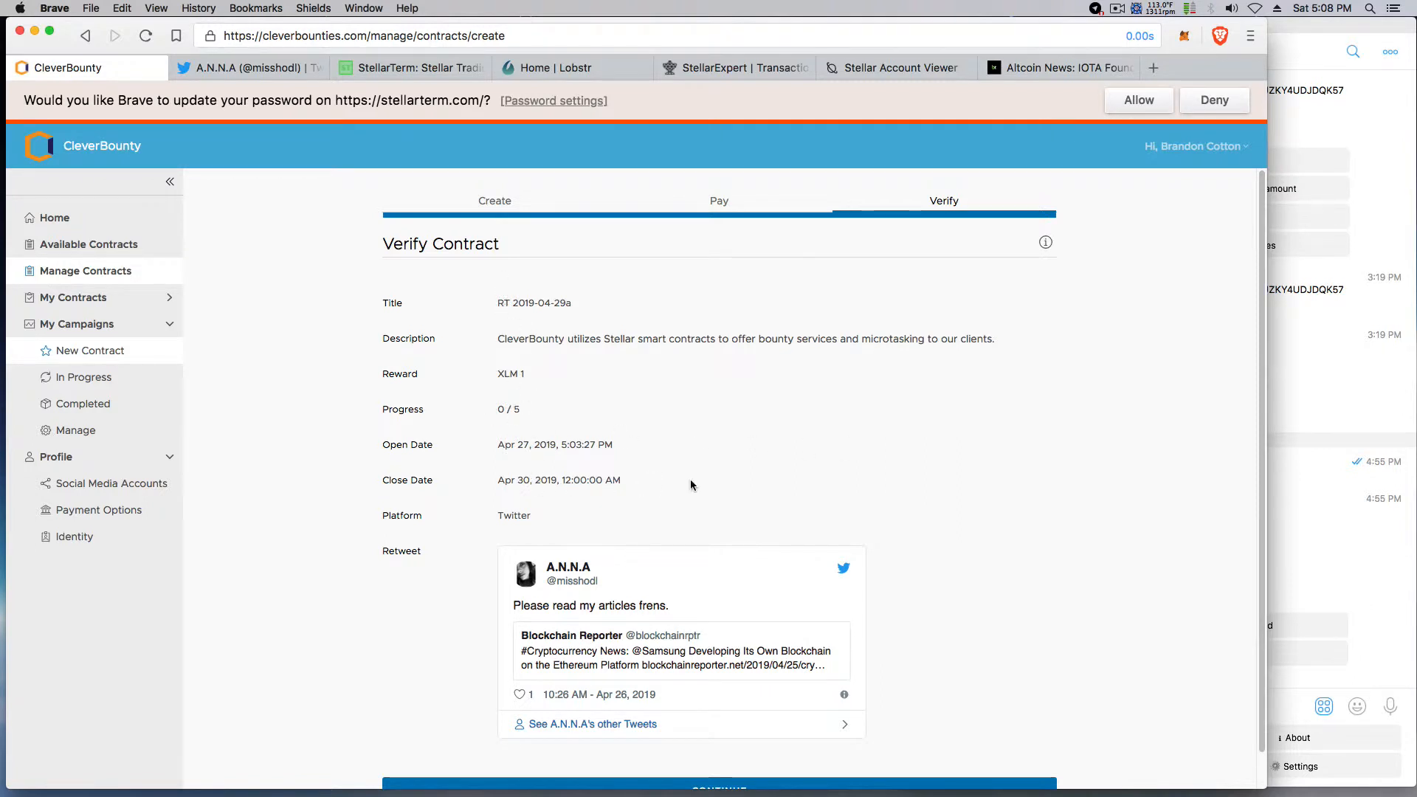
scroll(1018, 513, "down", 1)
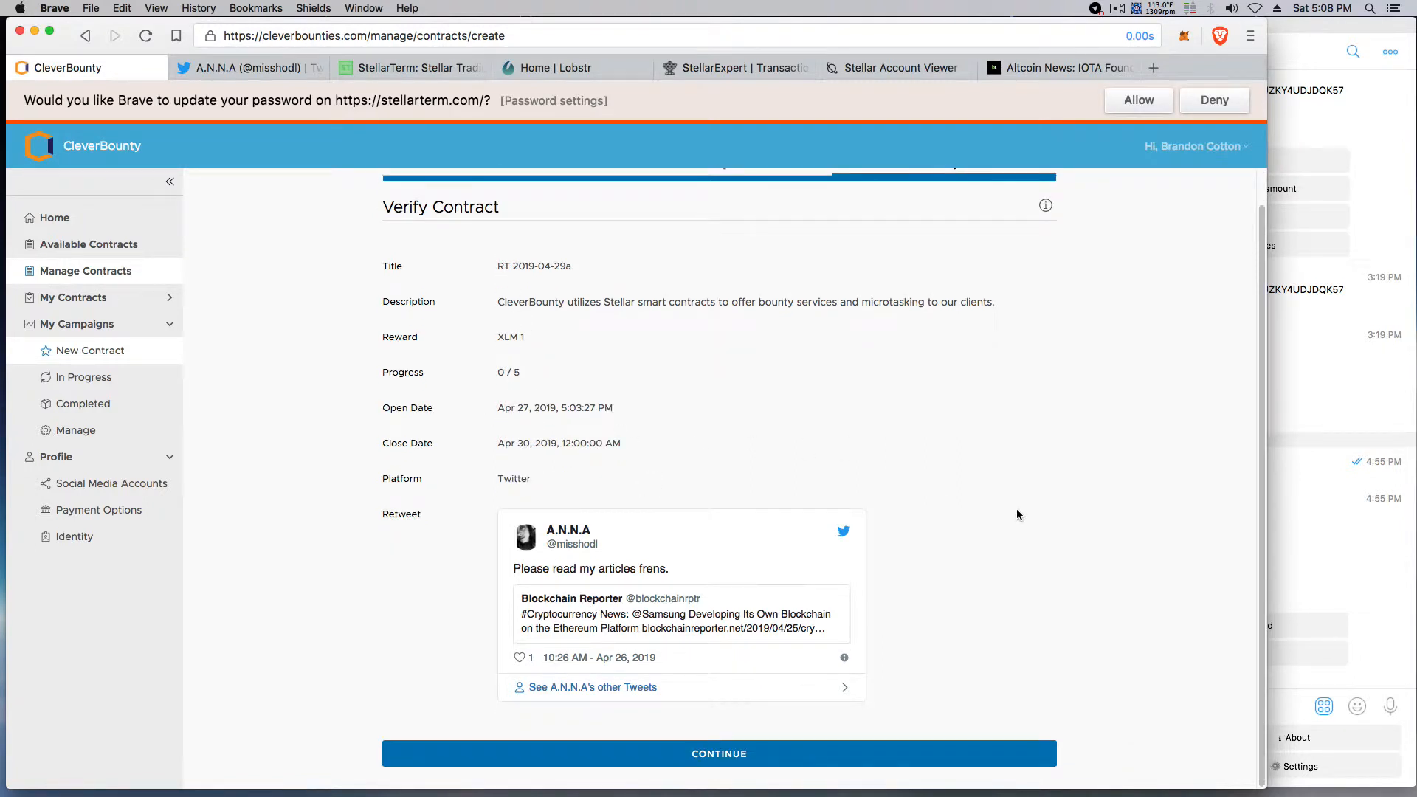
left_click(727, 753)
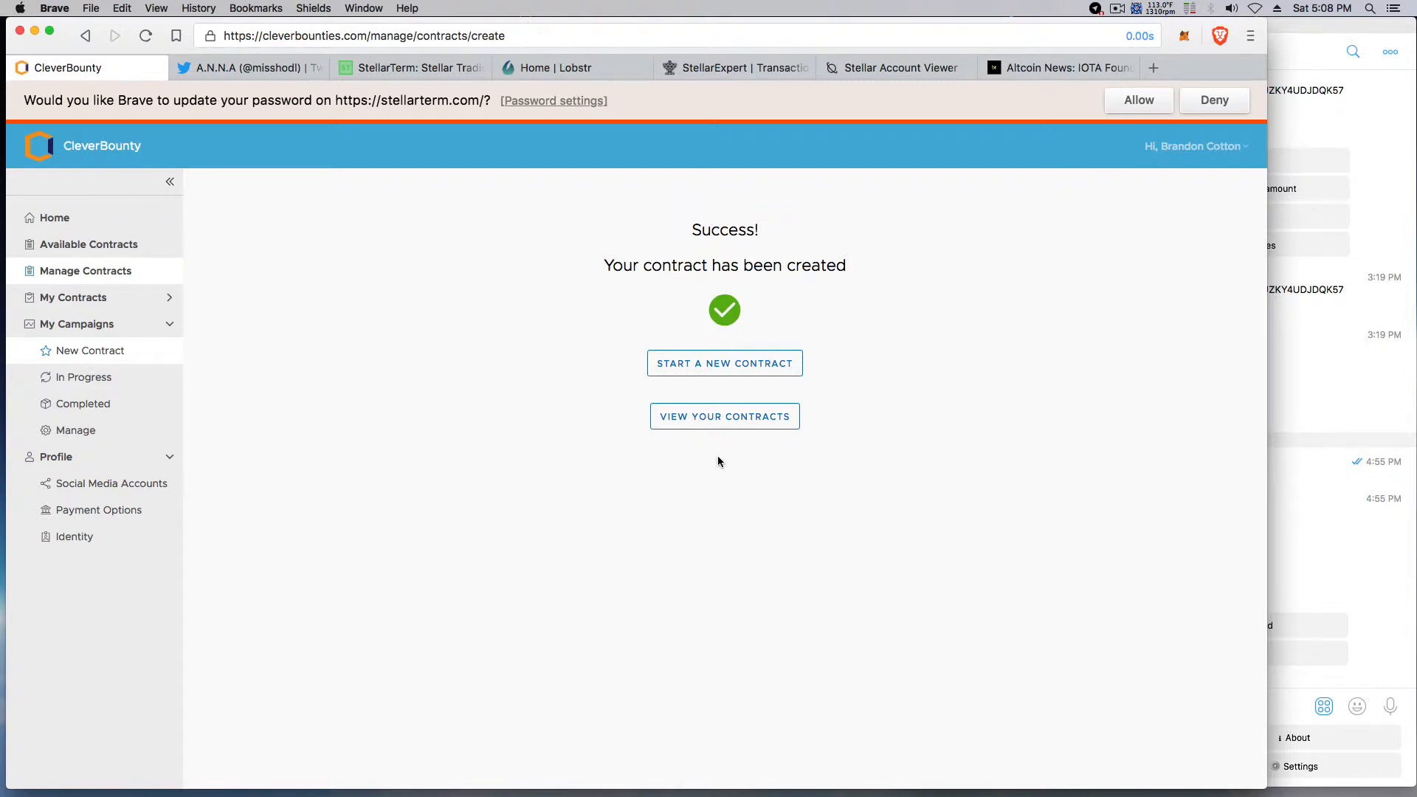
Check the submissions of the contract RT 2019-04-29a, and return to the active bounties to expand its available actions.
left_click(728, 418)
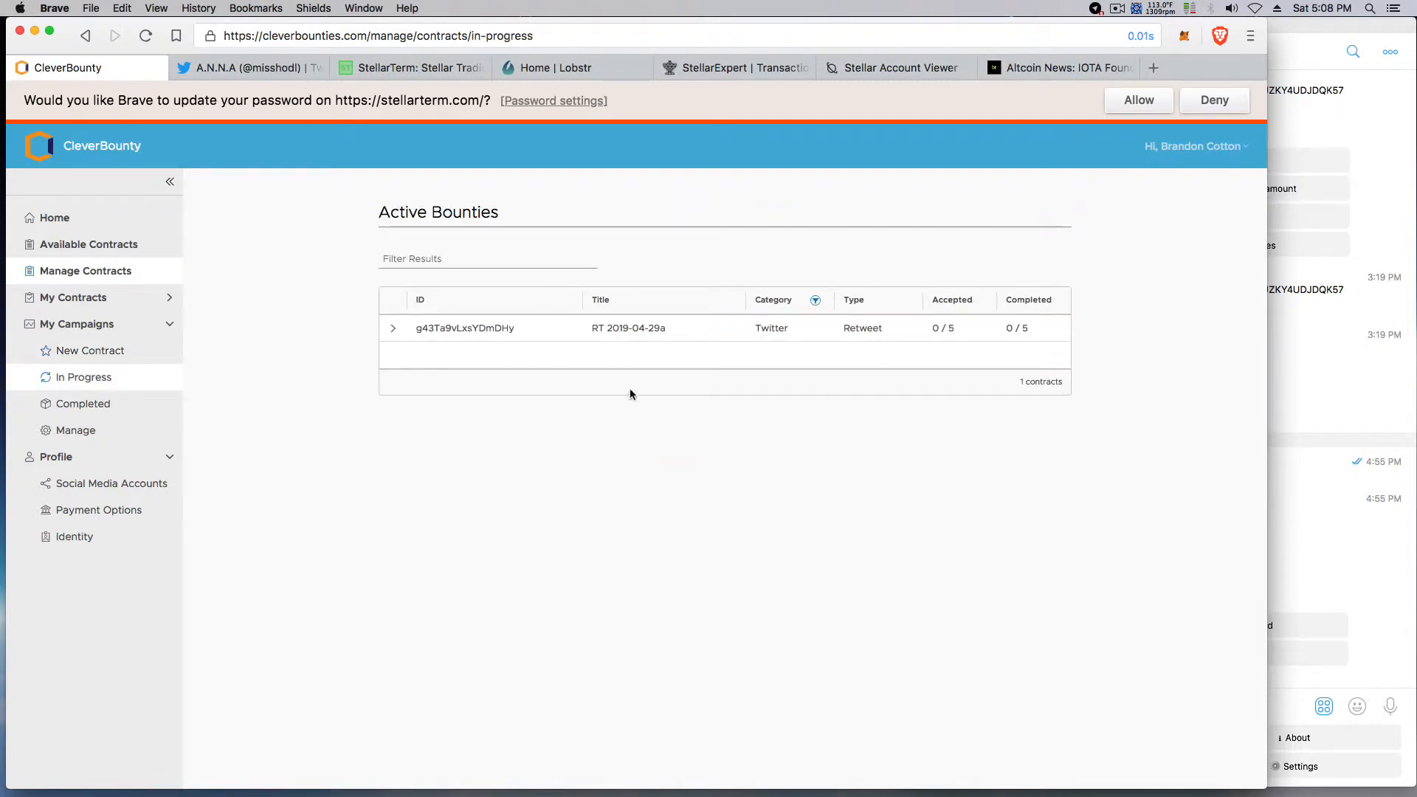
left_click(392, 334)
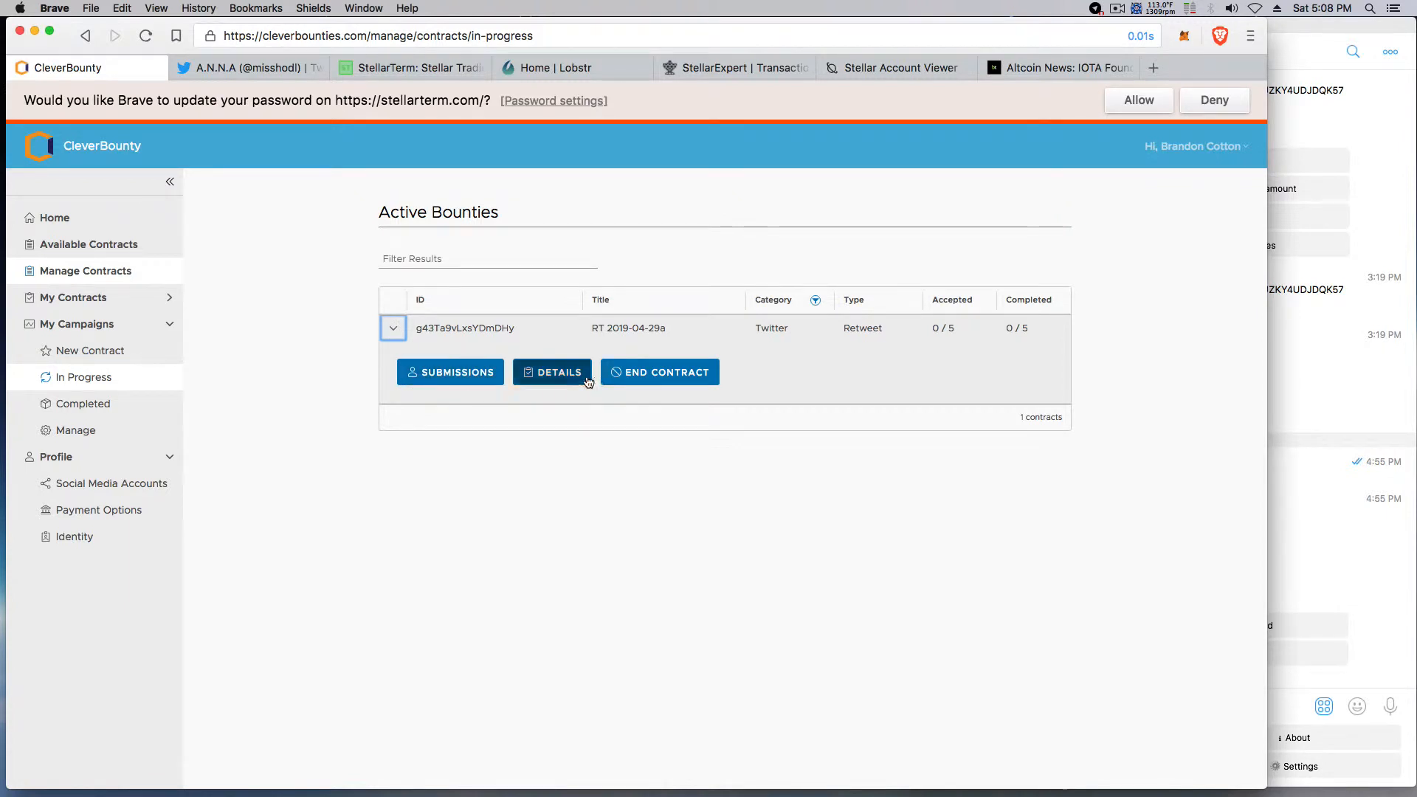
left_click(451, 375)
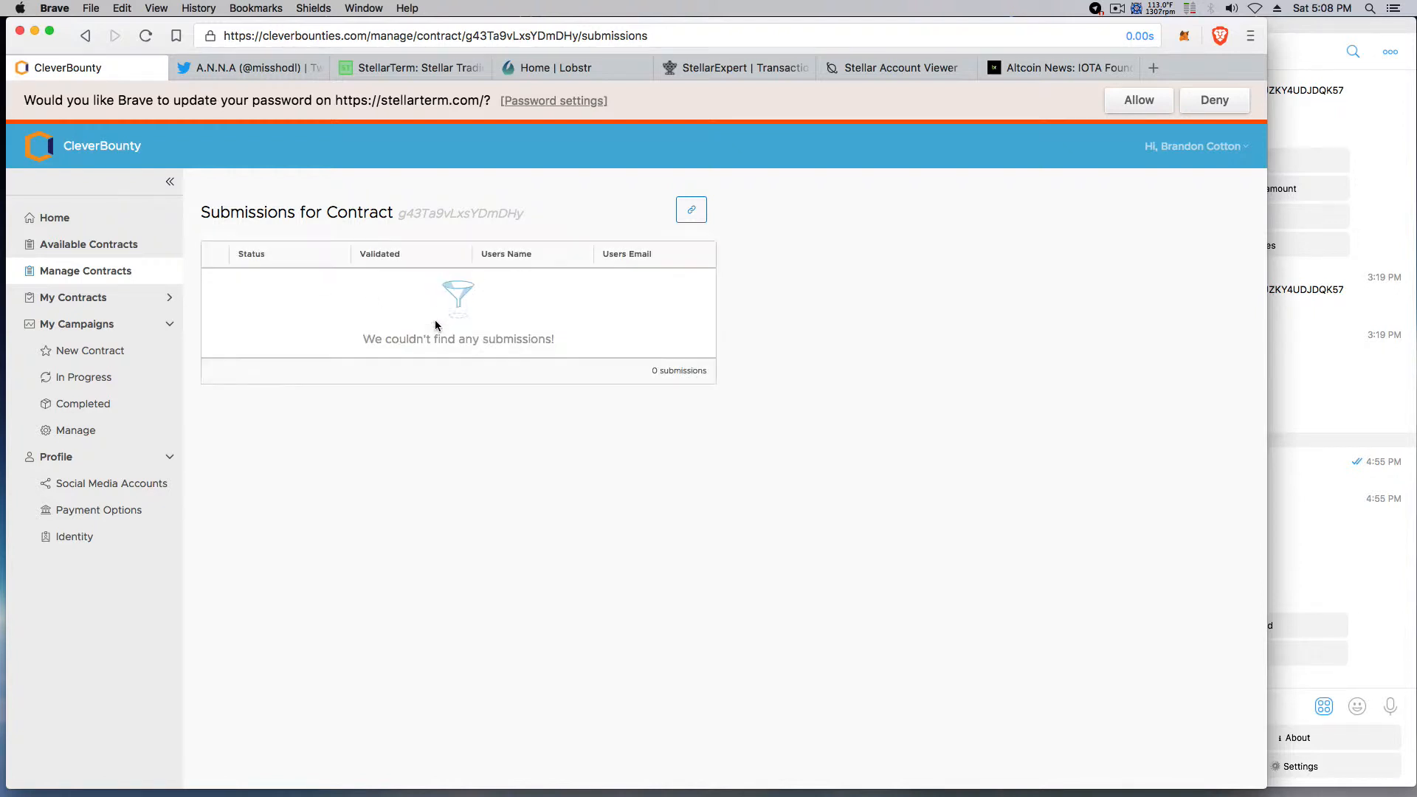
left_click(88, 379)
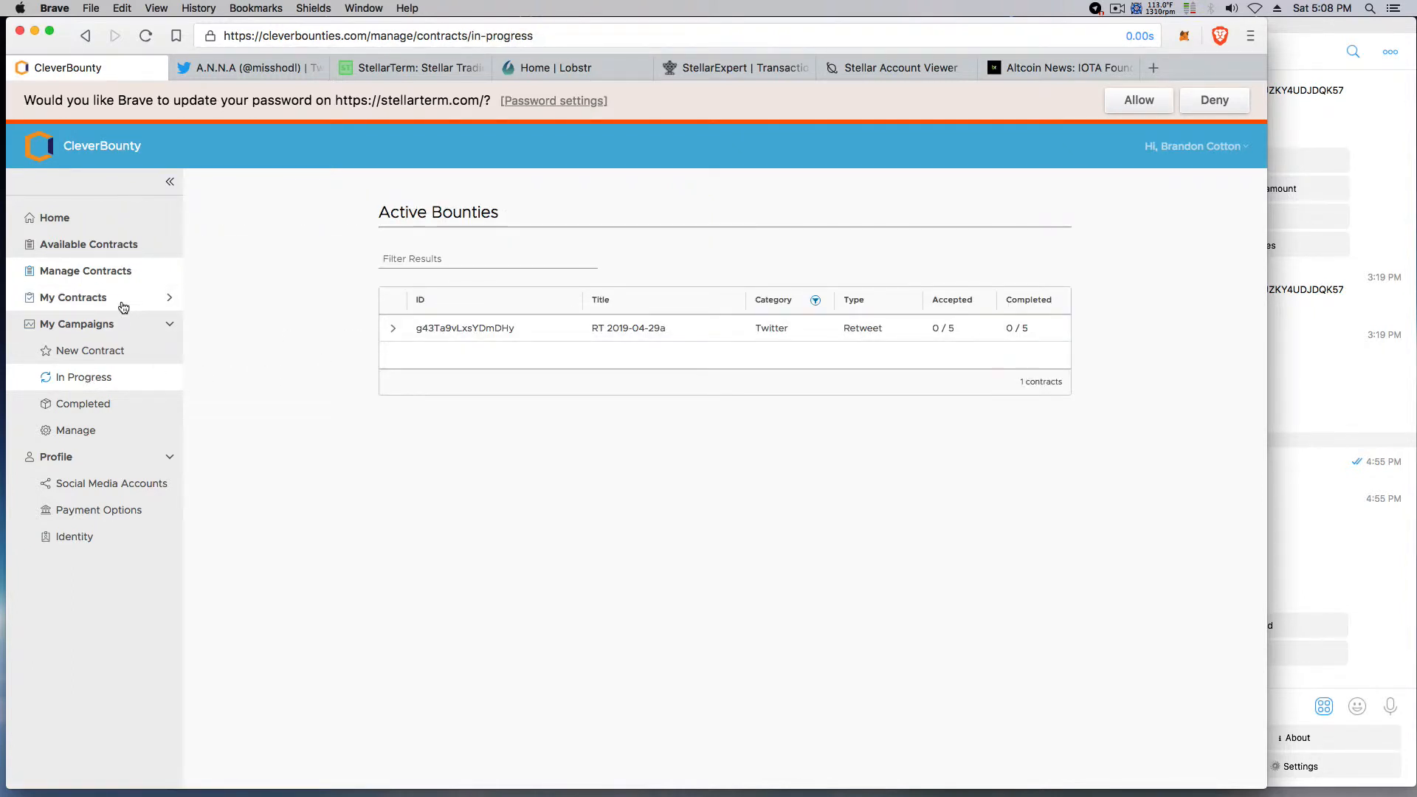
left_click(395, 330)
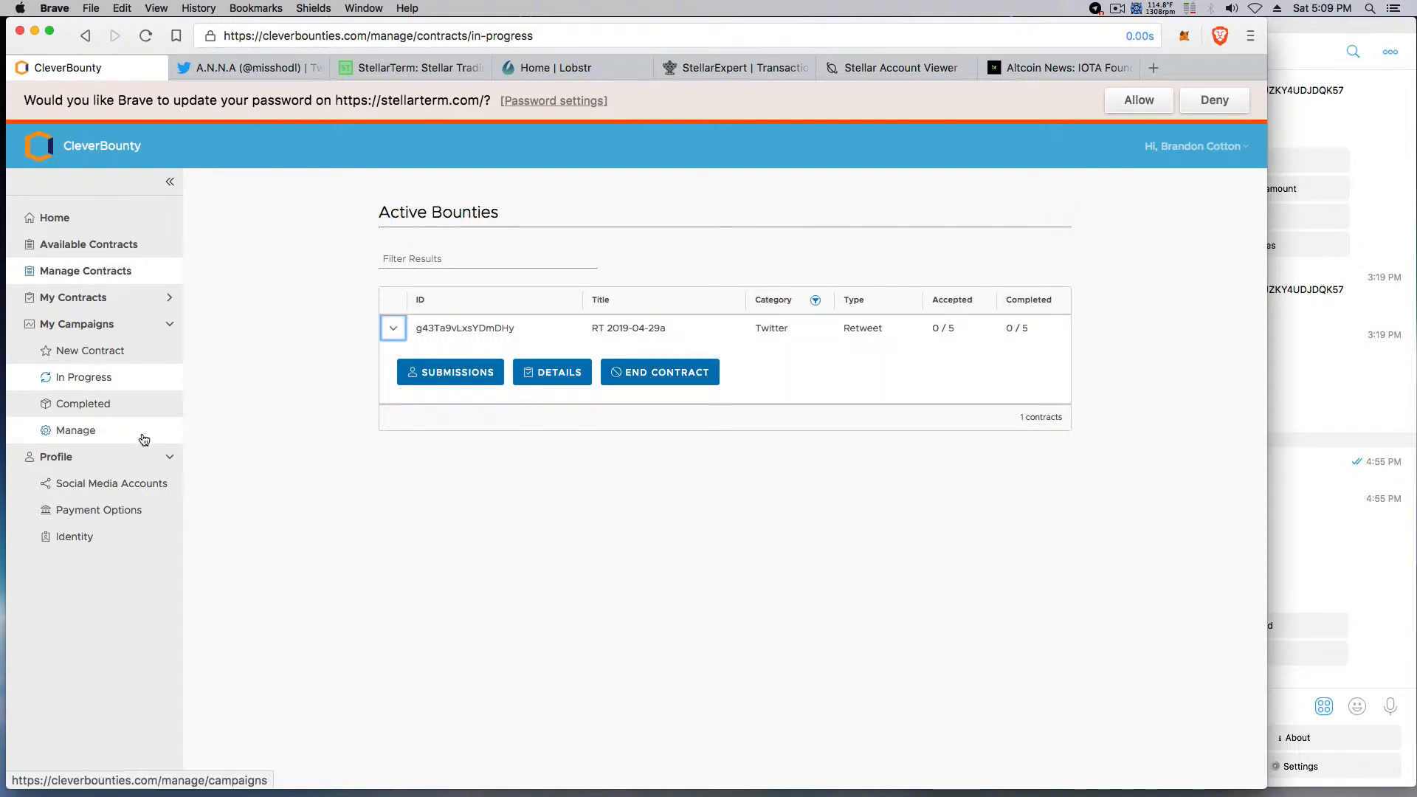
View the profile's linked social media accounts, and in the payment options replace and save the Papaya wallet username for sending payments.
left_click(136, 492)
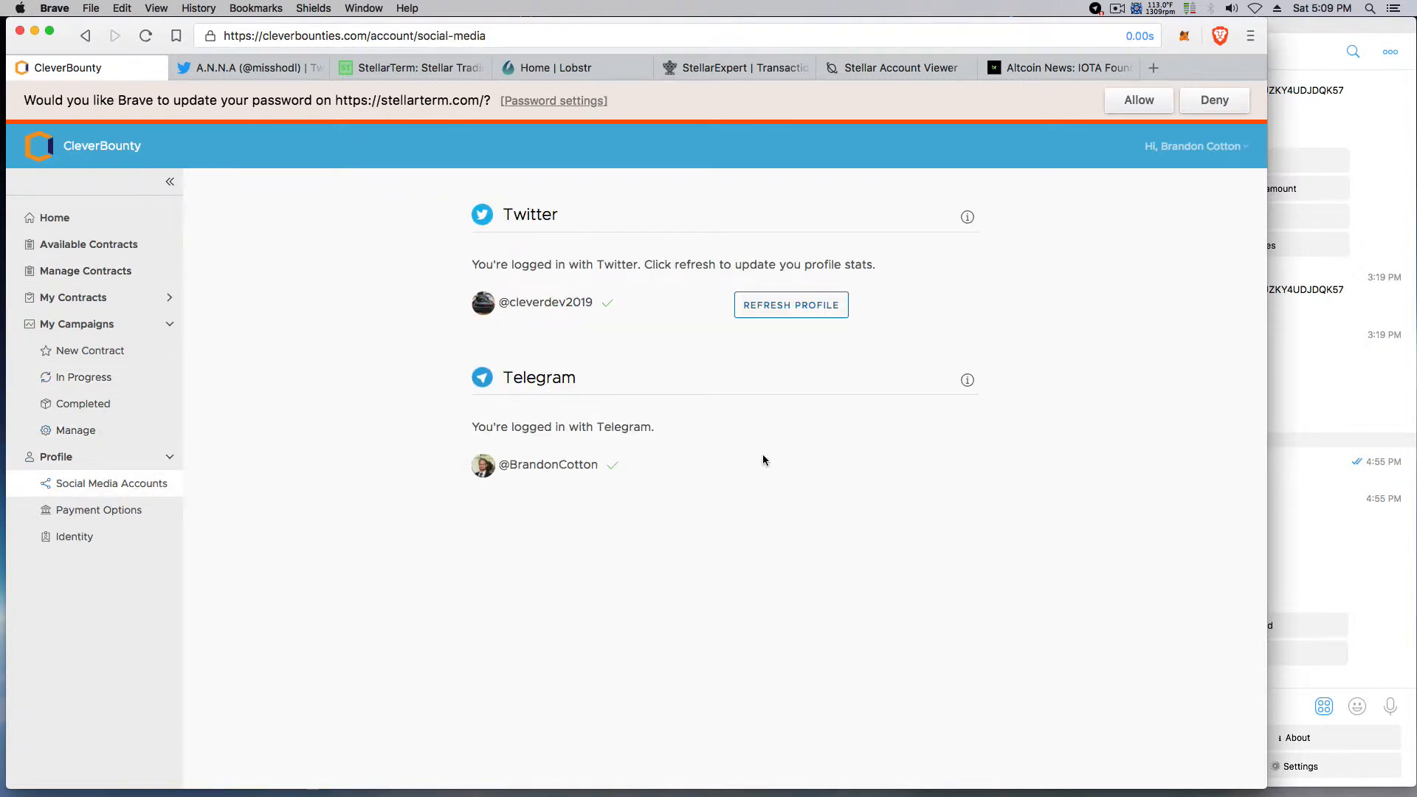
left_click(144, 510)
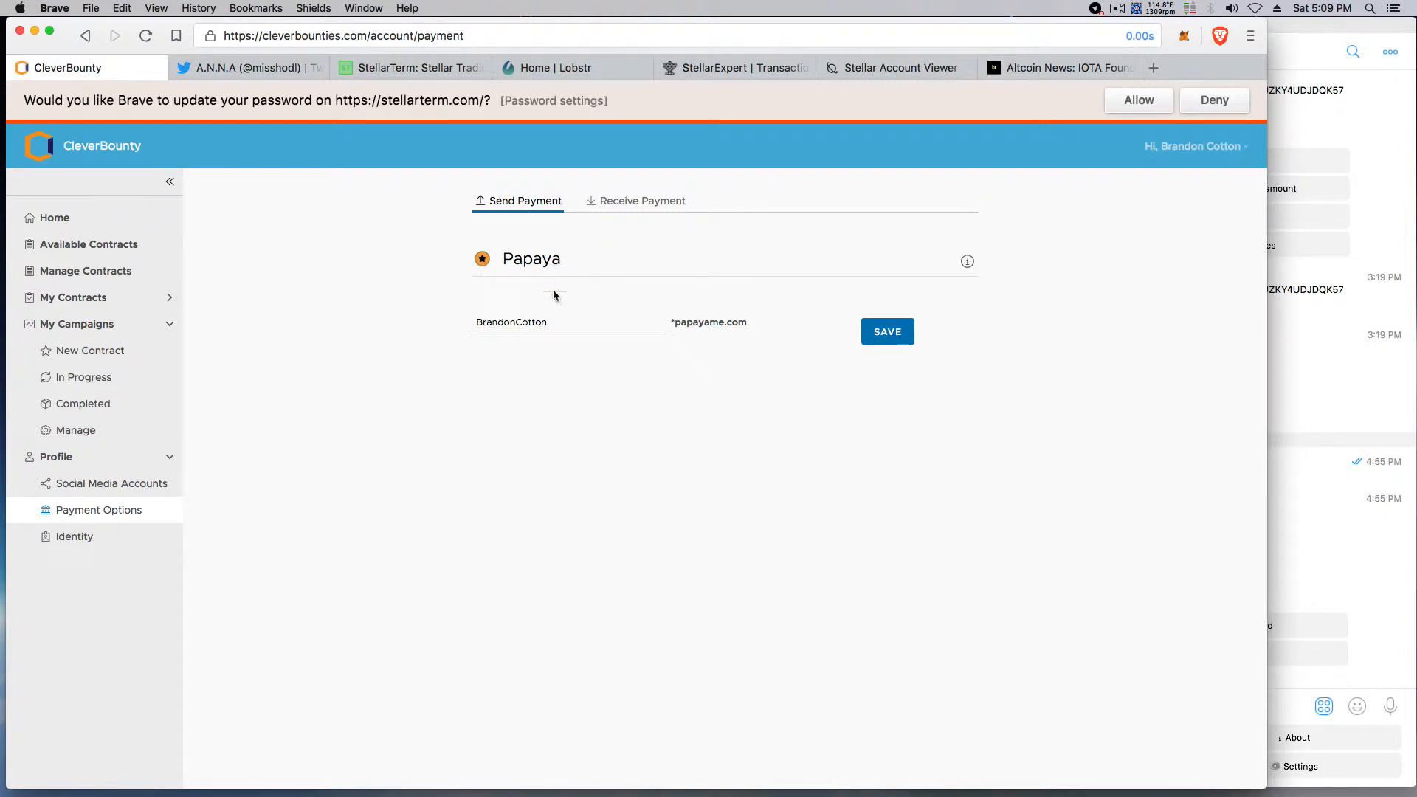
double_click(531, 323)
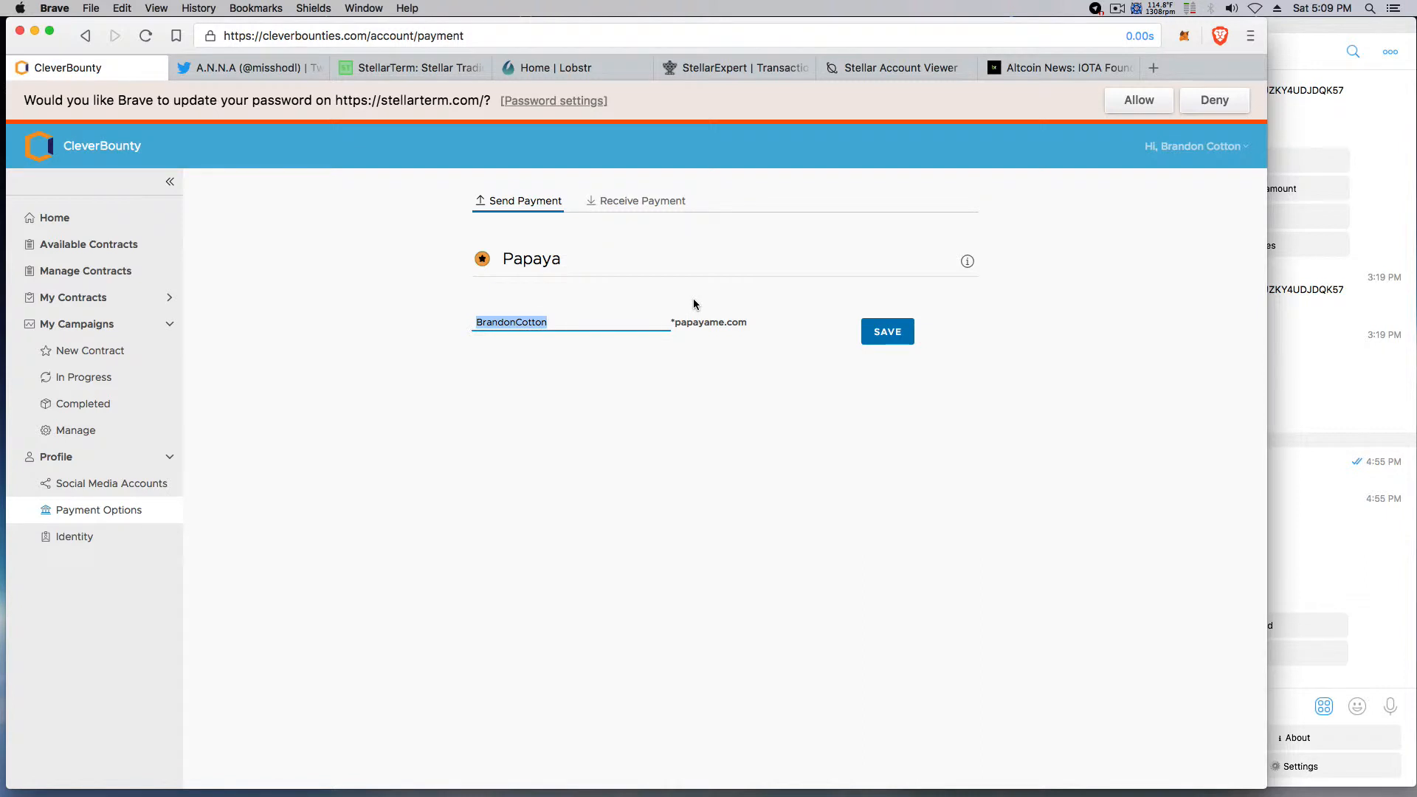
type("BTC")
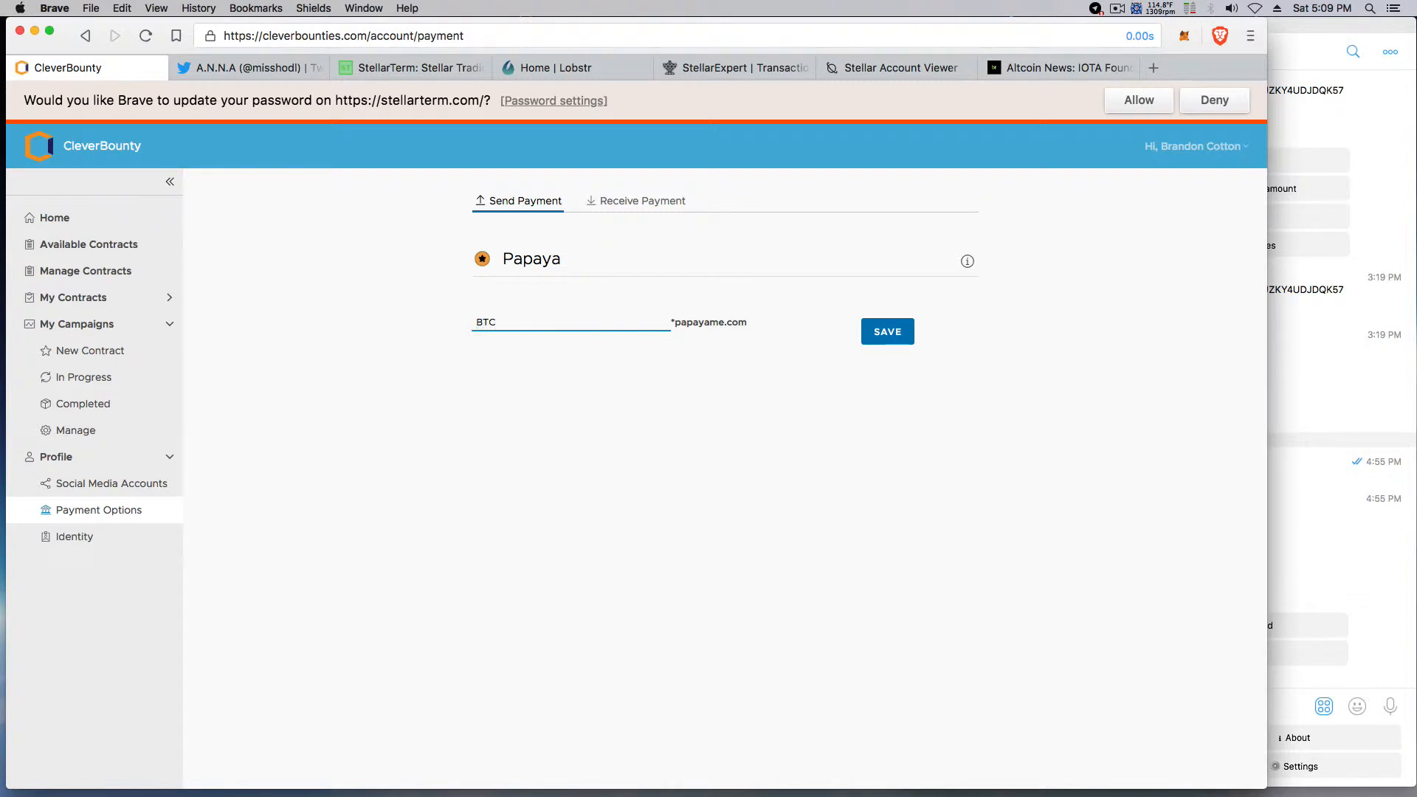
type("Brandon")
left_click(884, 336)
Start a new bounty contract for the CleverBounty campaign and title it RT 2019-04-29b.
left_click(107, 353)
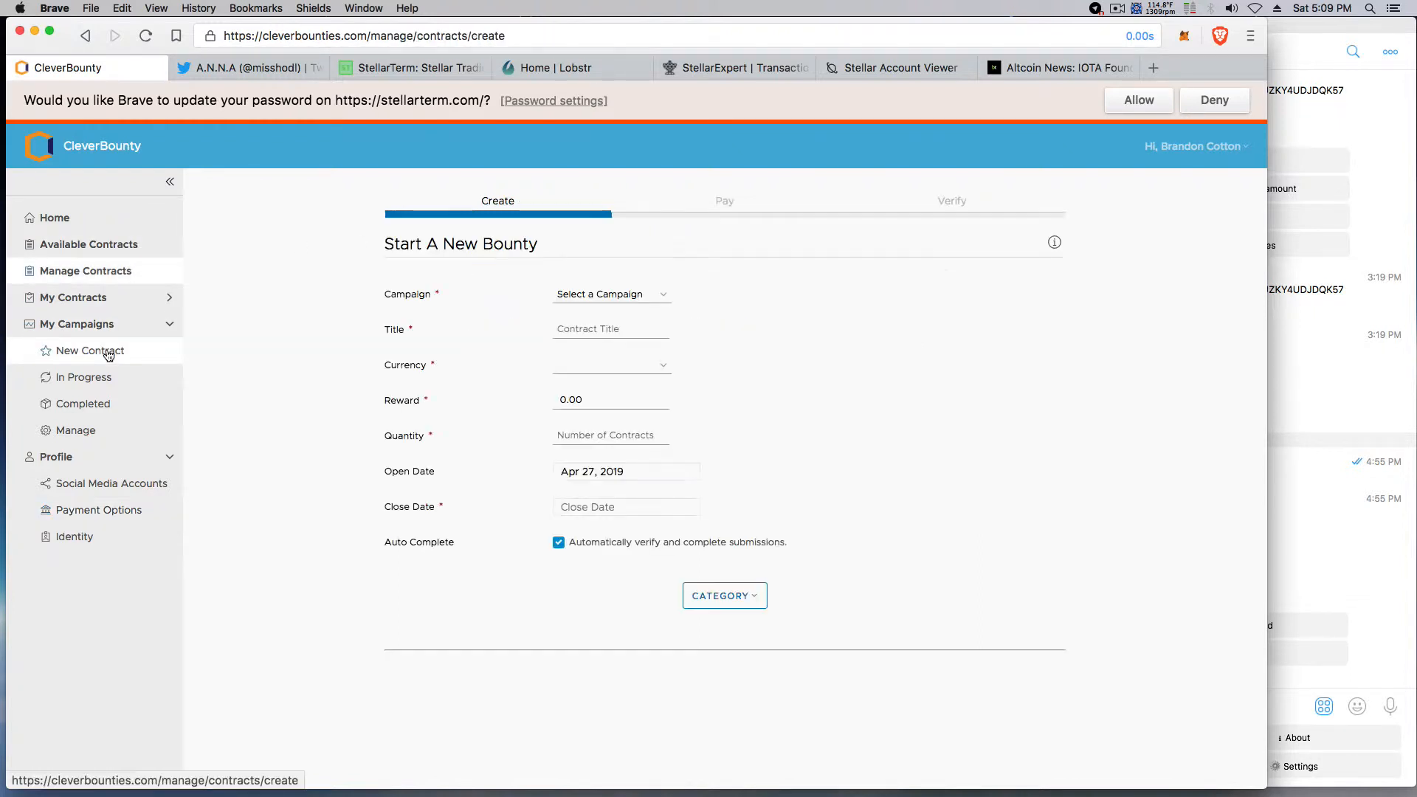
left_click(662, 299)
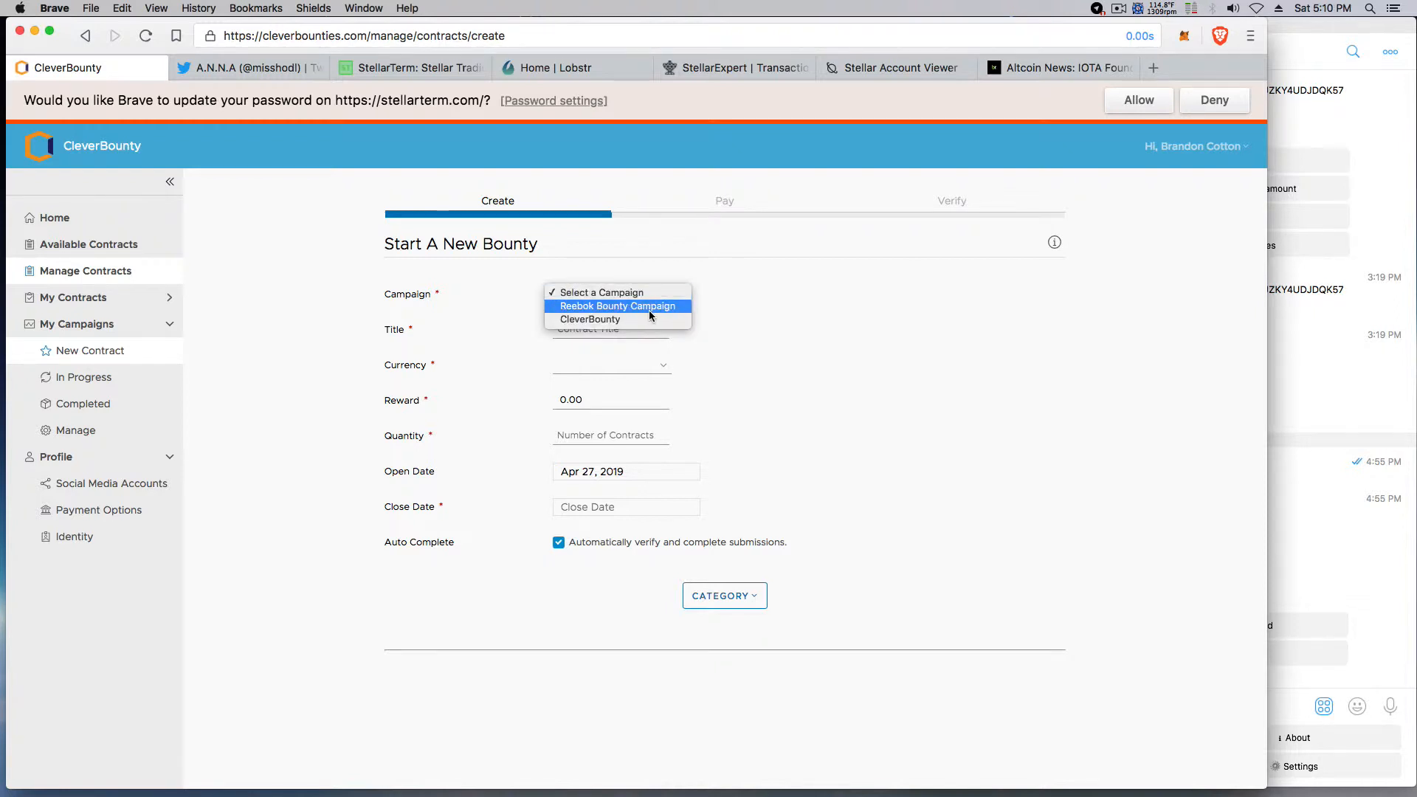
left_click(649, 325)
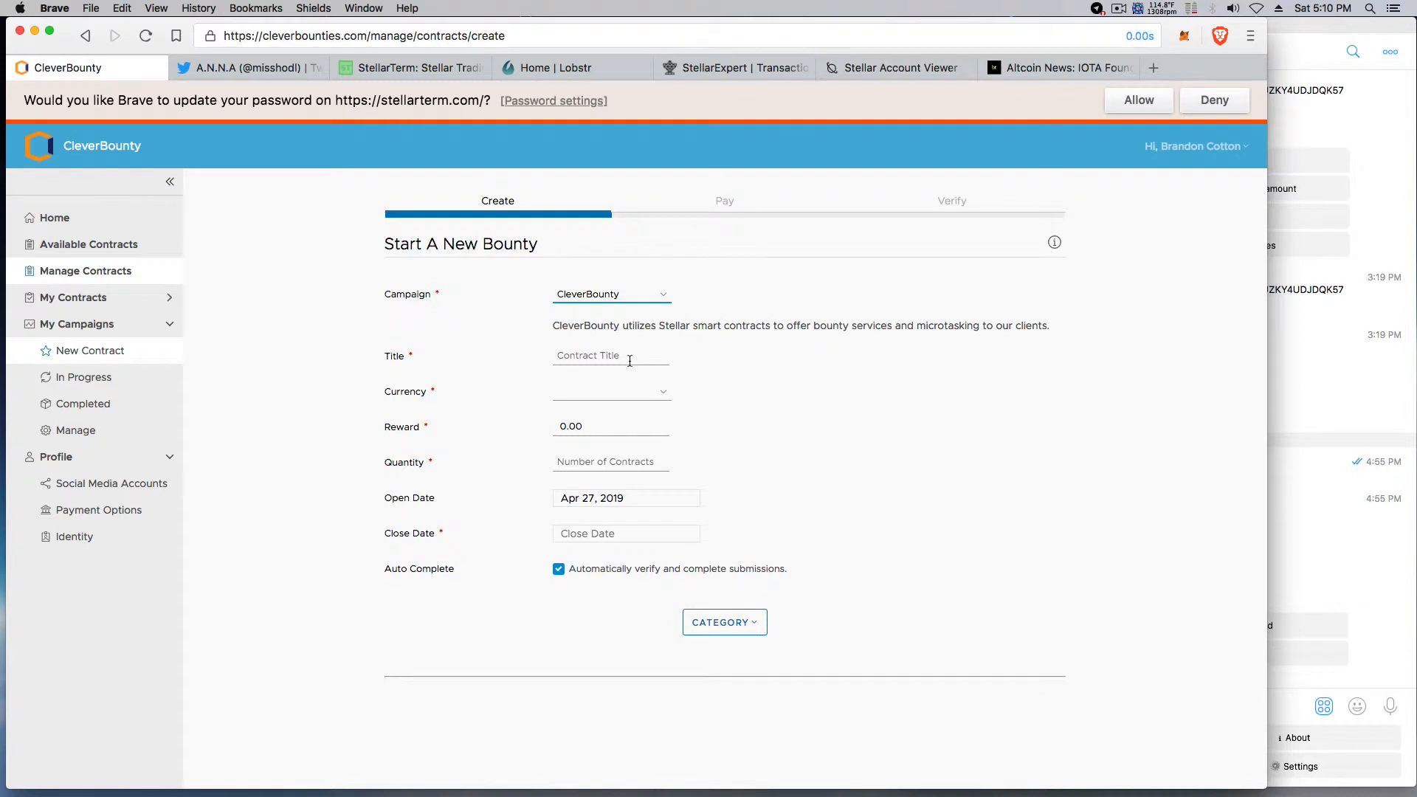
left_click(629, 361)
type("RT ")
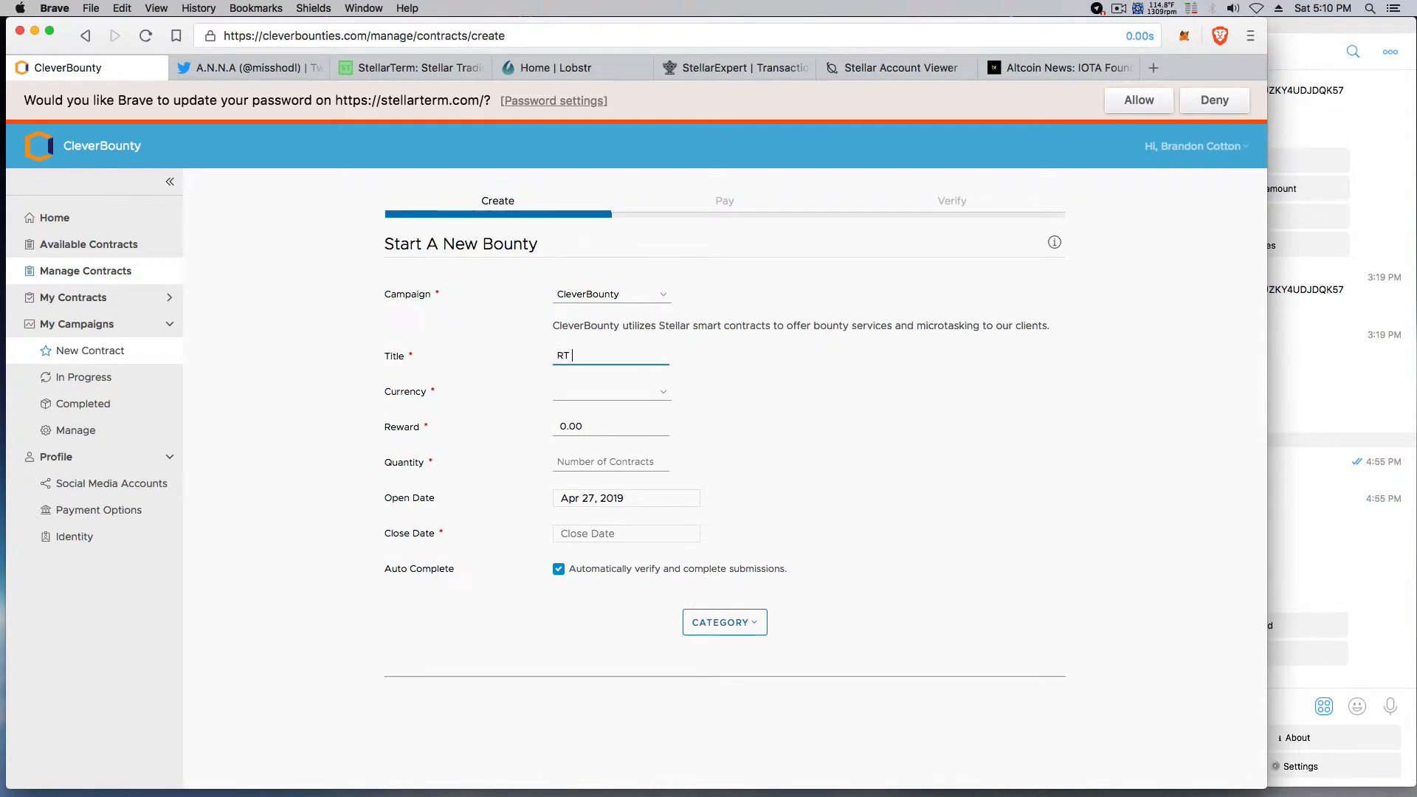
type("2019-04-29b")
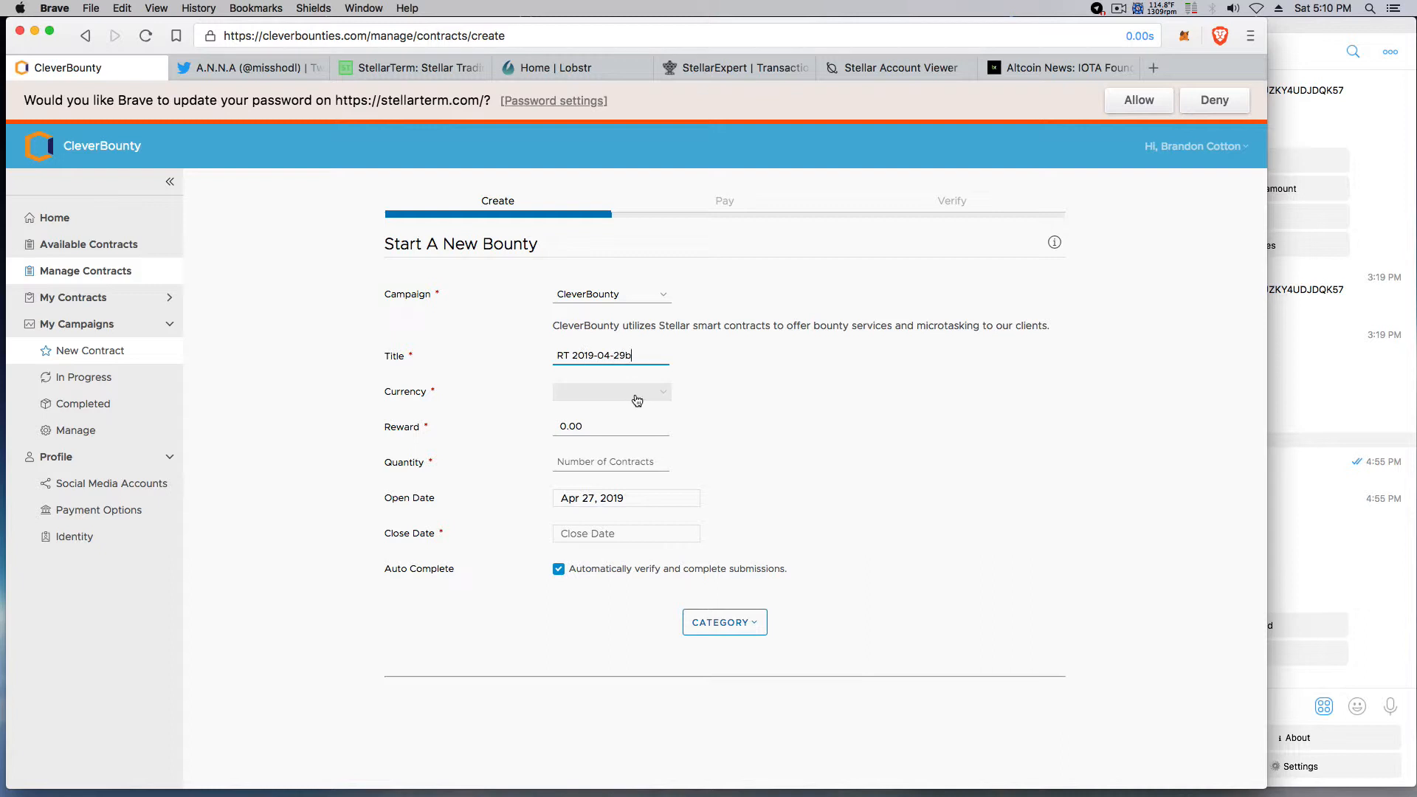
Set the contract's currency to CRYPTY, with a reward of 100.00 and a quantity of 25.
left_click(637, 399)
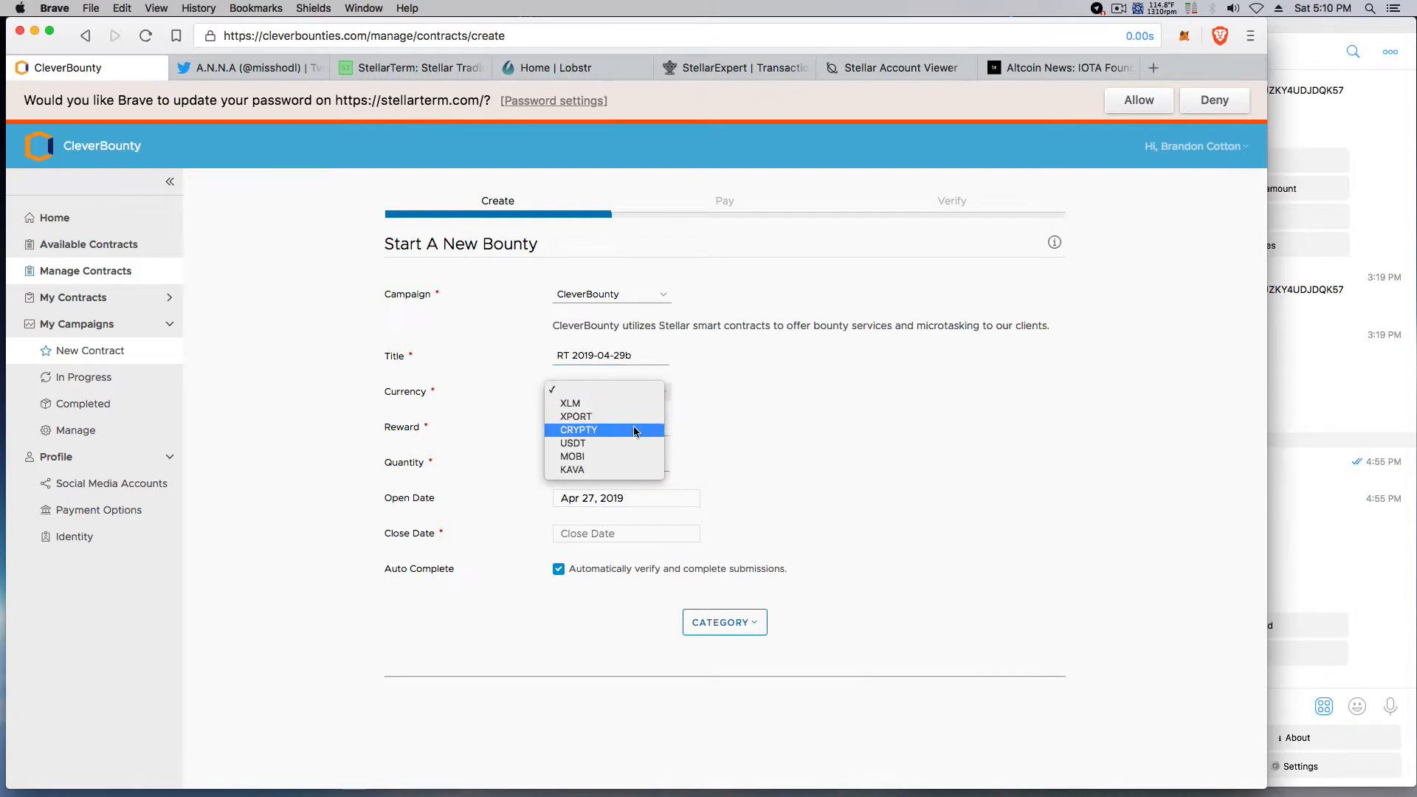
left_click(633, 430)
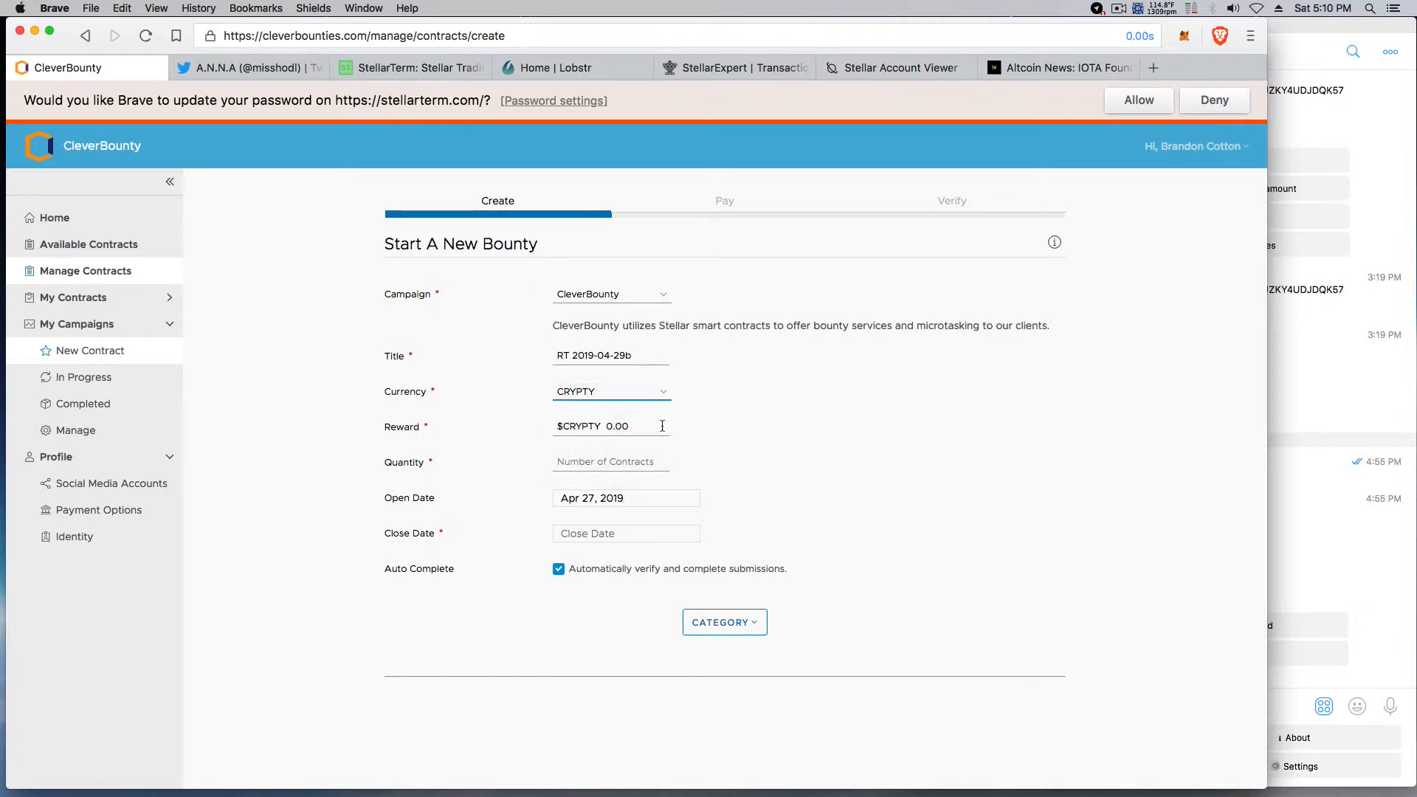
left_click(662, 426)
type("1")
type("00.")
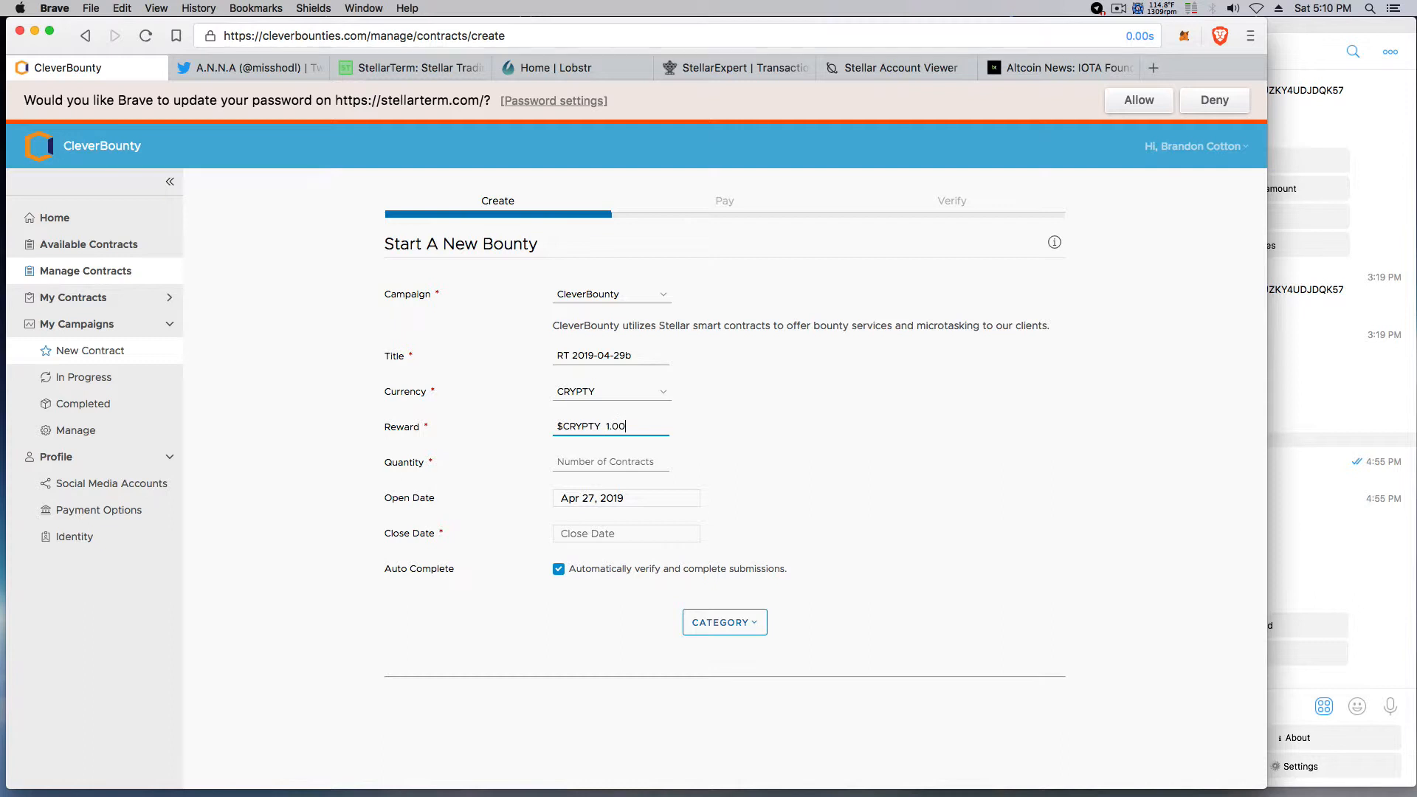
type("00")
left_click(643, 463)
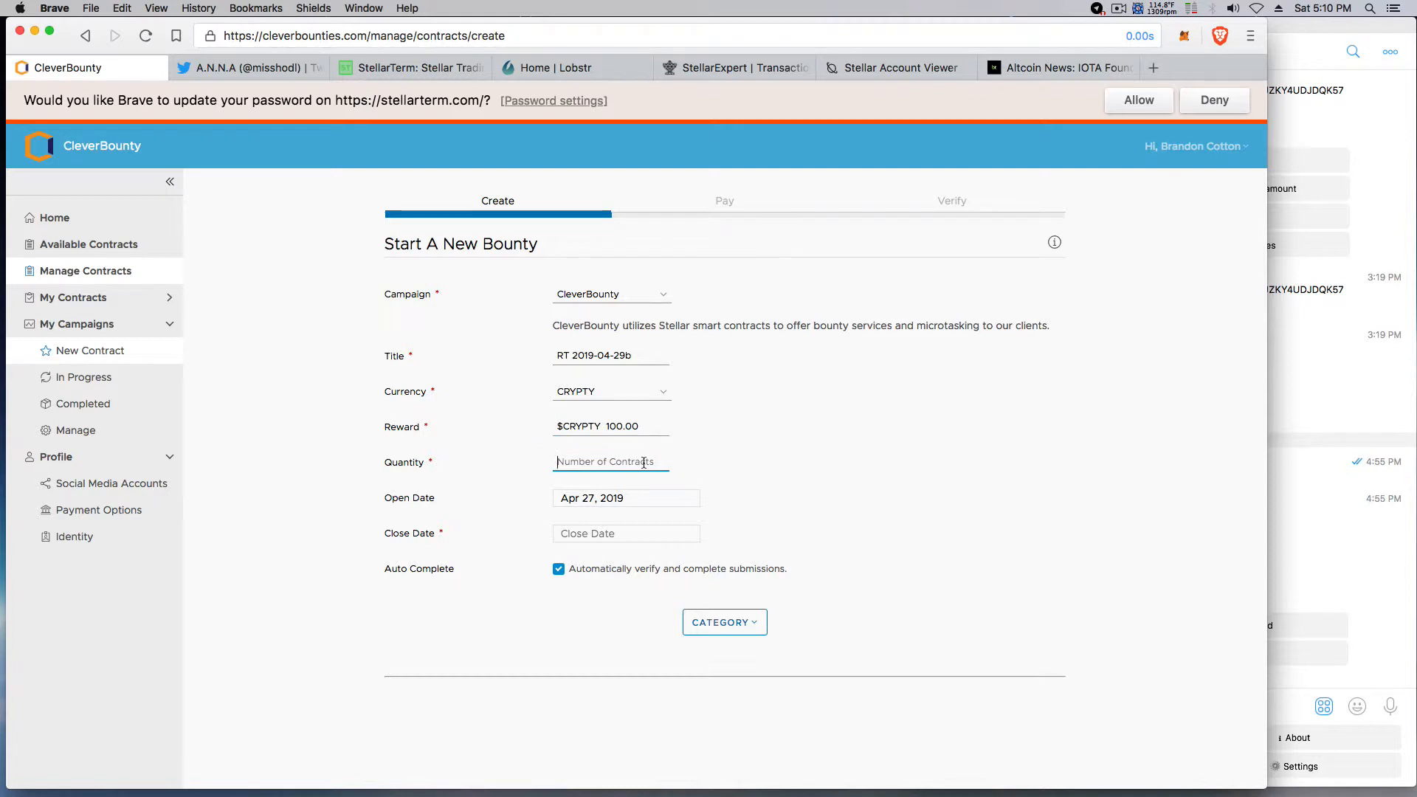
type("25")
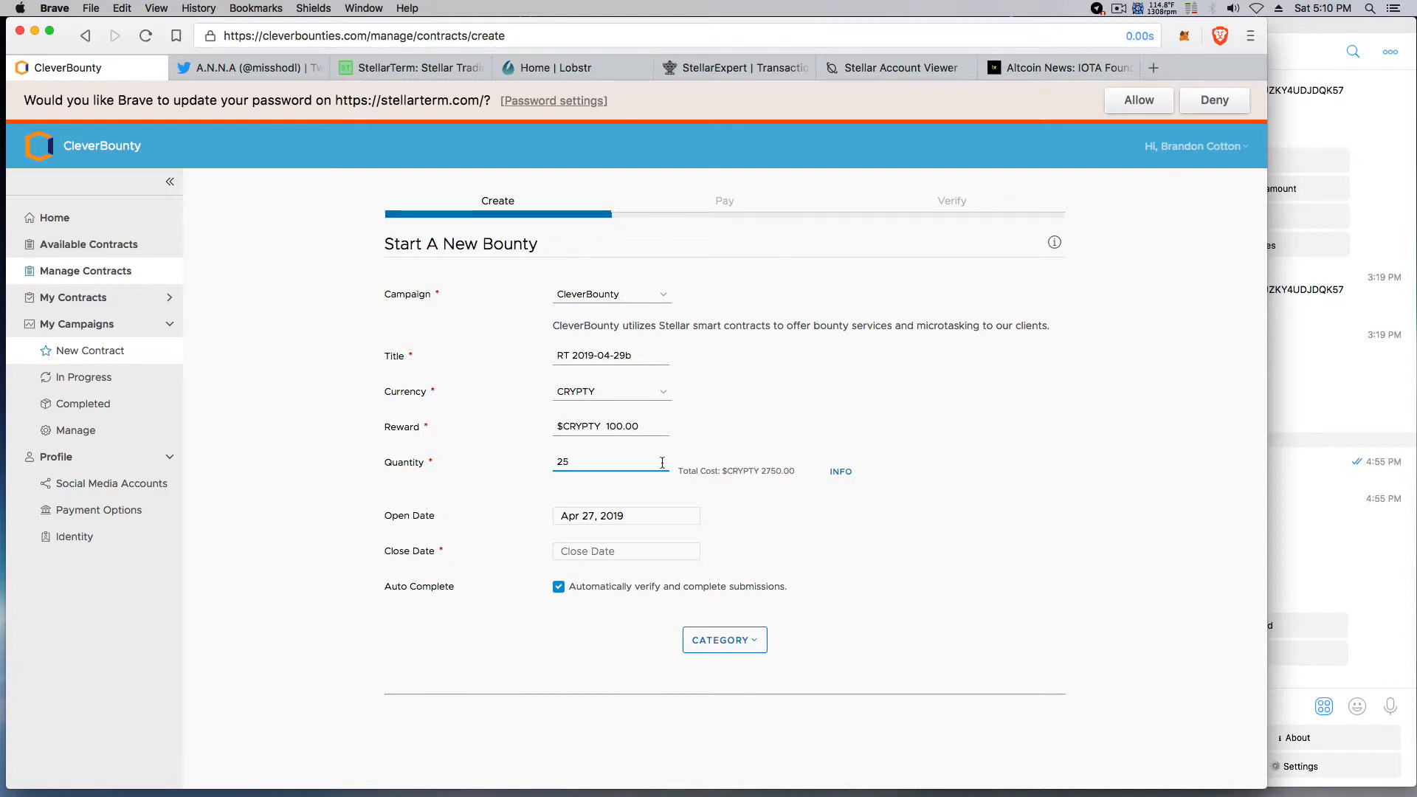
Set the close date to Apr 30, 2019, and choose the Twitter category with the Retweet option.
left_click(635, 551)
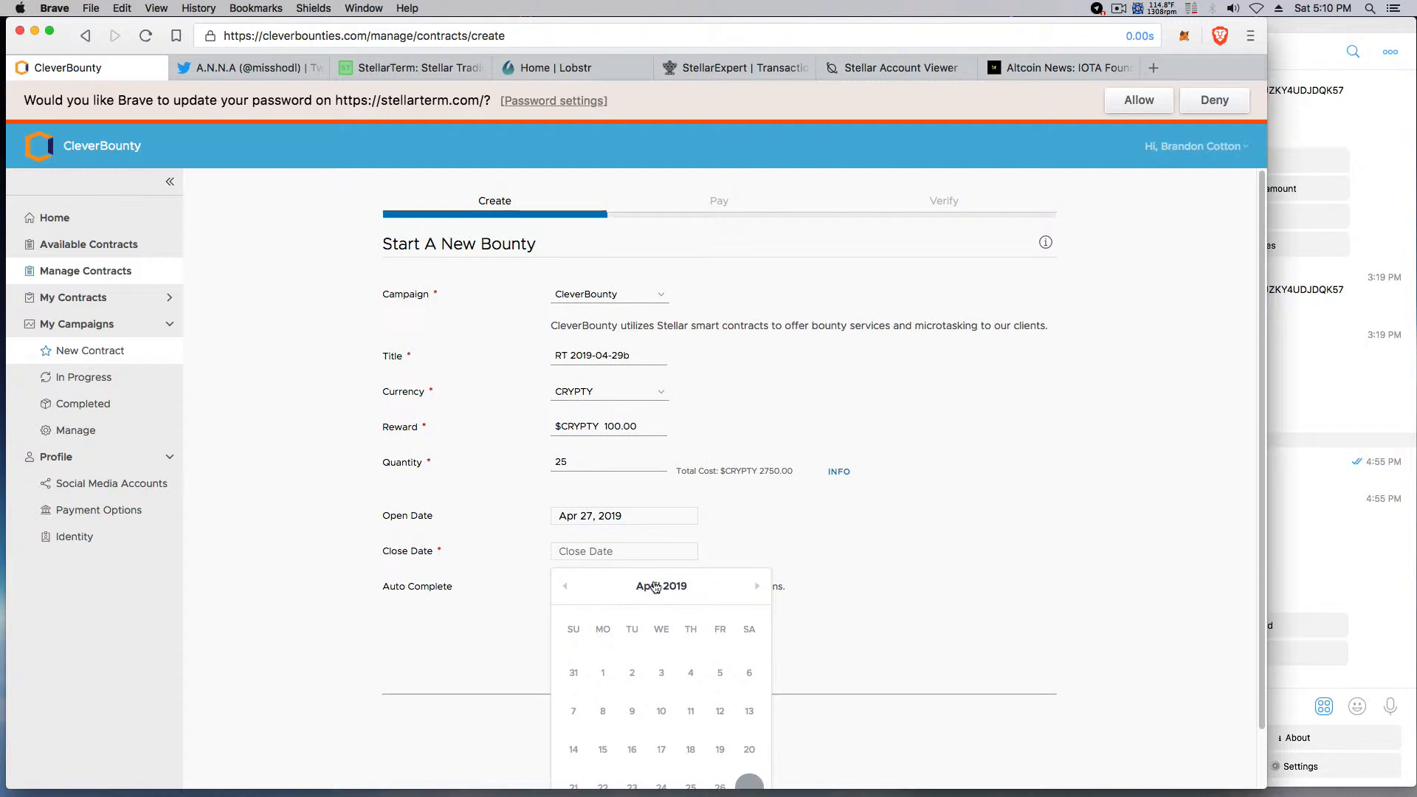
scroll(631, 675, "down", 3)
left_click(635, 767)
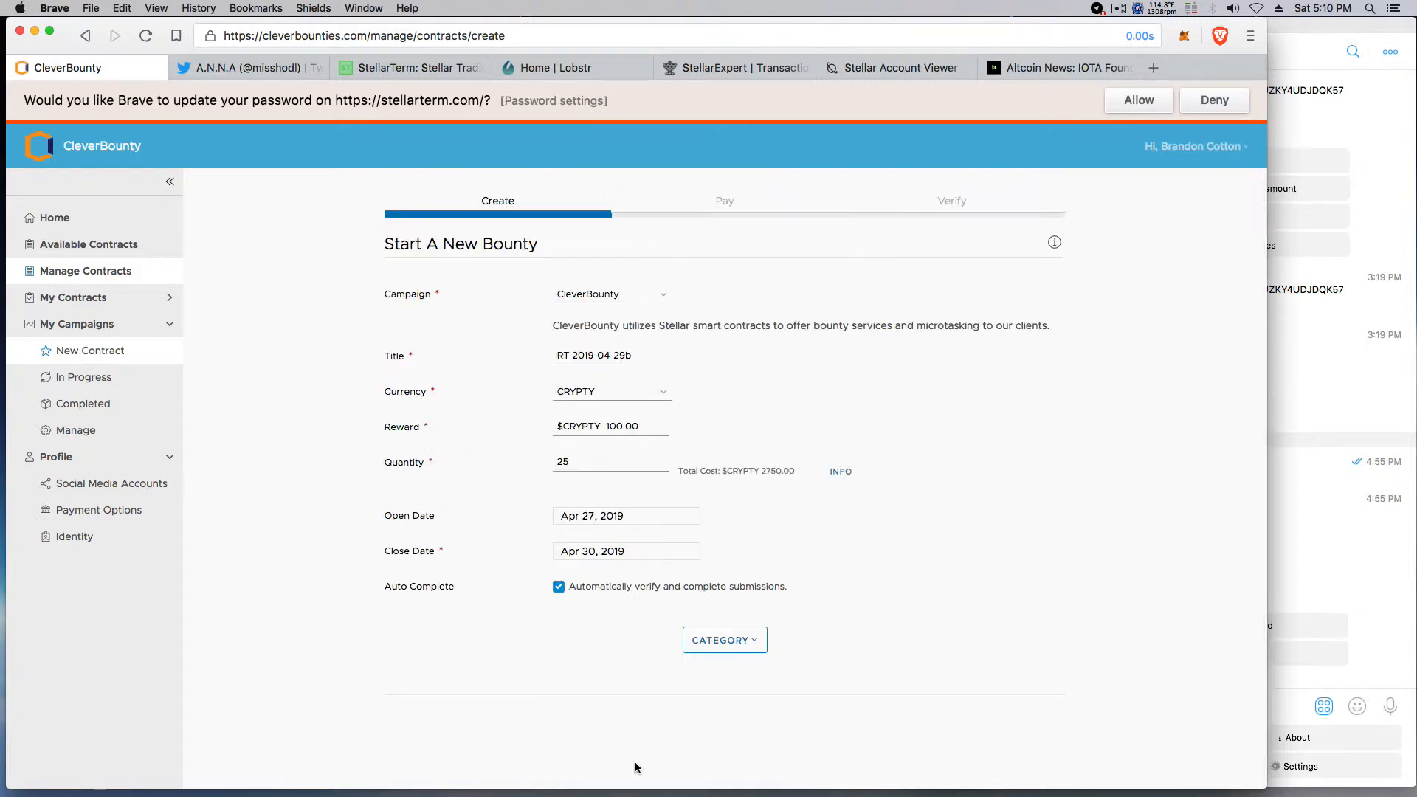
left_click(754, 640)
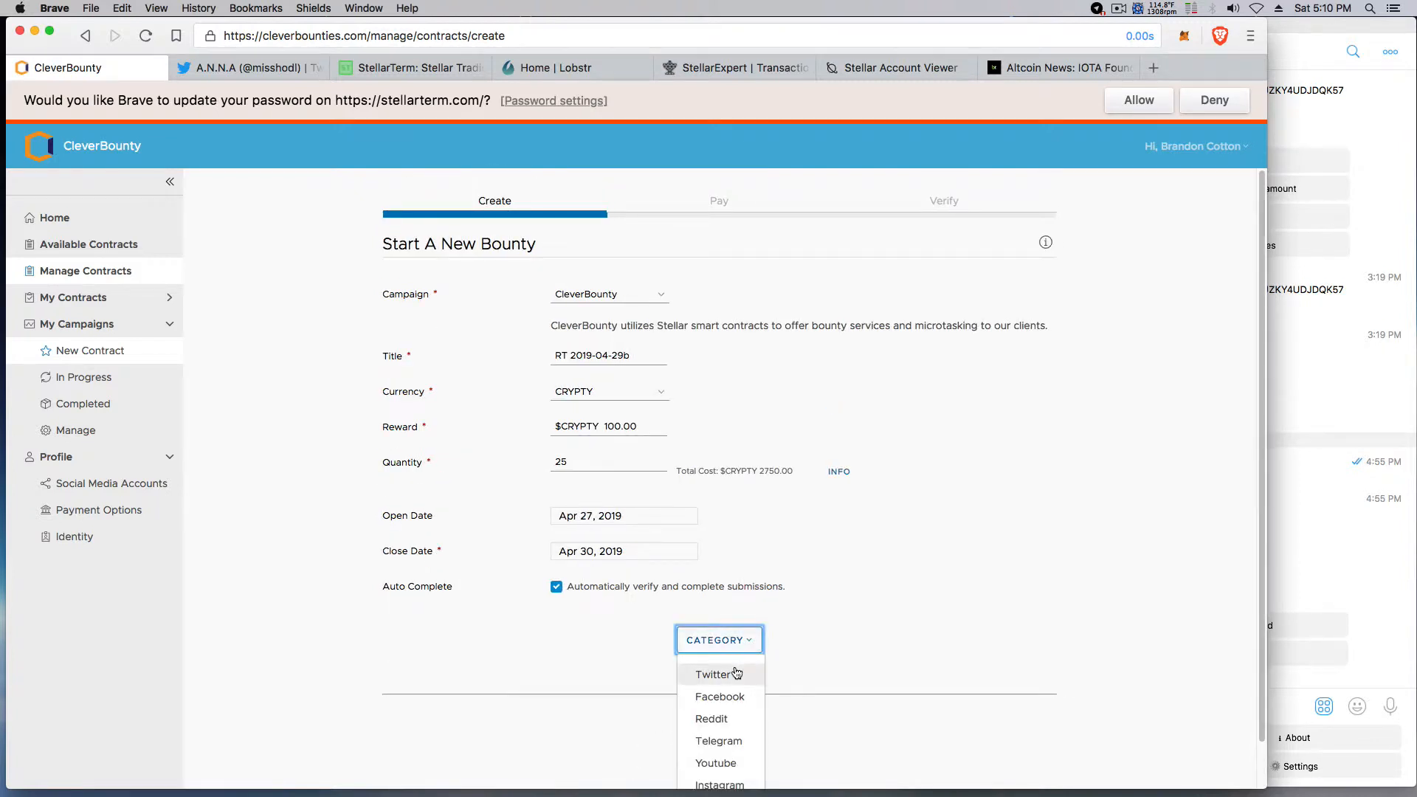
left_click(737, 673)
scroll(835, 502, "down", 5)
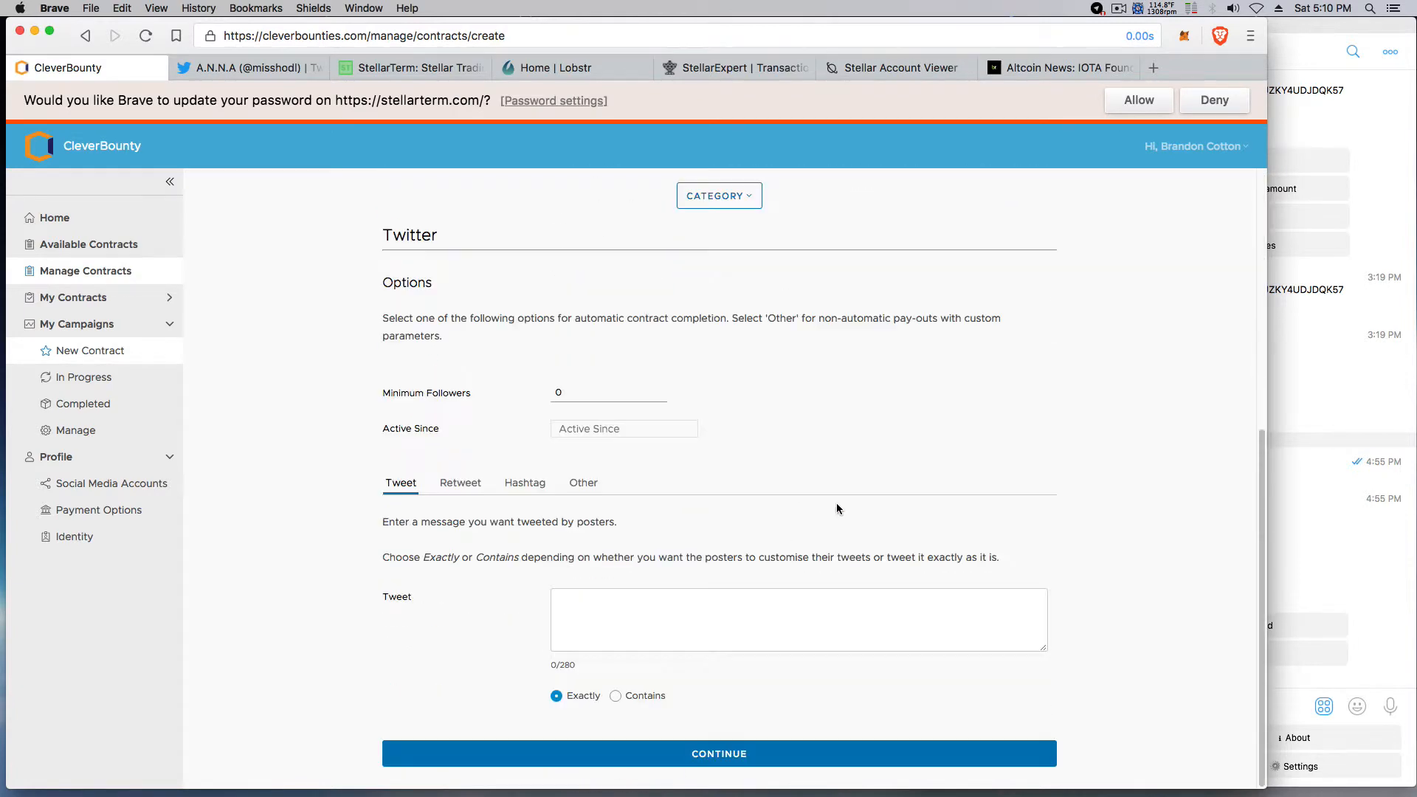
left_click(465, 482)
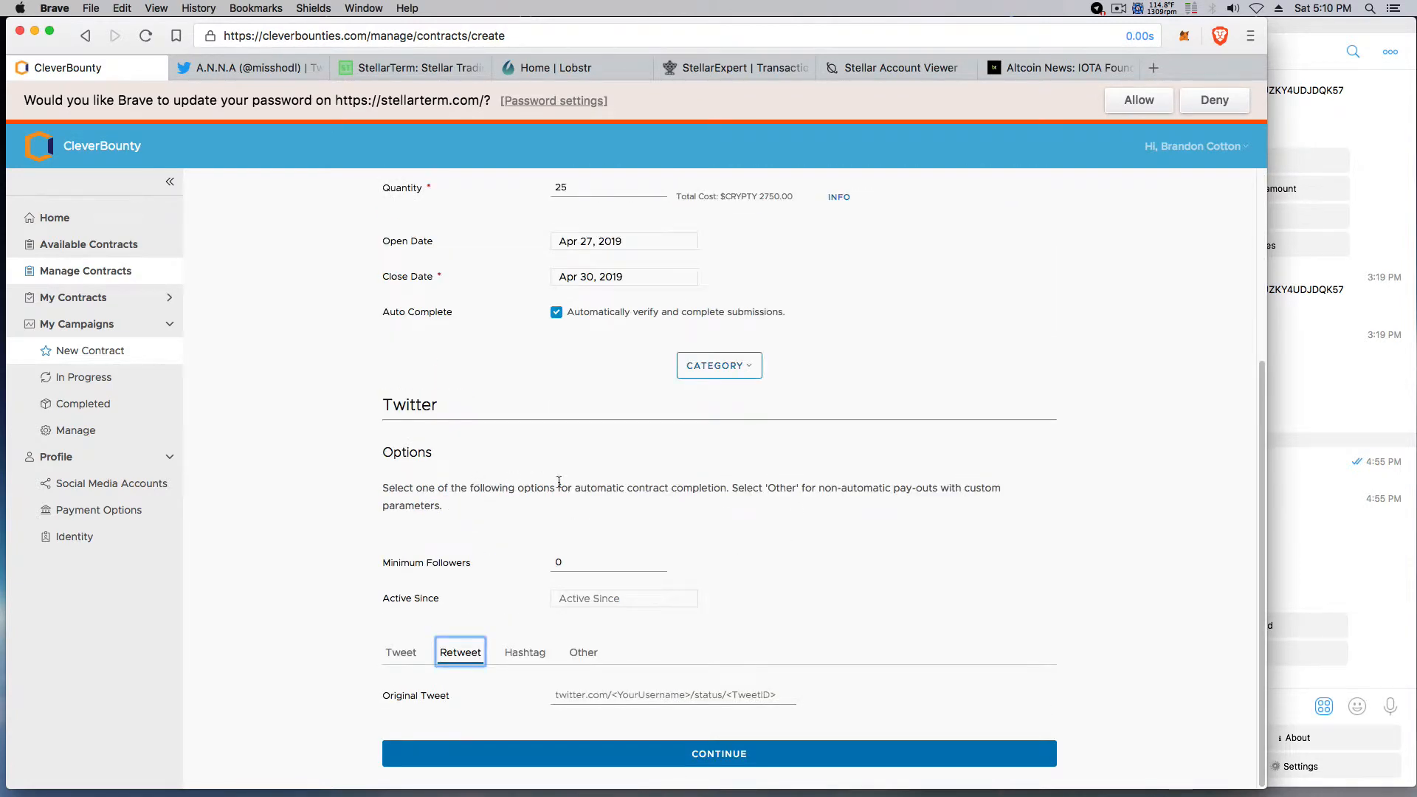
Require at least 1000 minimum followers and accounts active since Feb 1, 2019 for the retweet.
left_click(569, 562)
key("BackSpace")
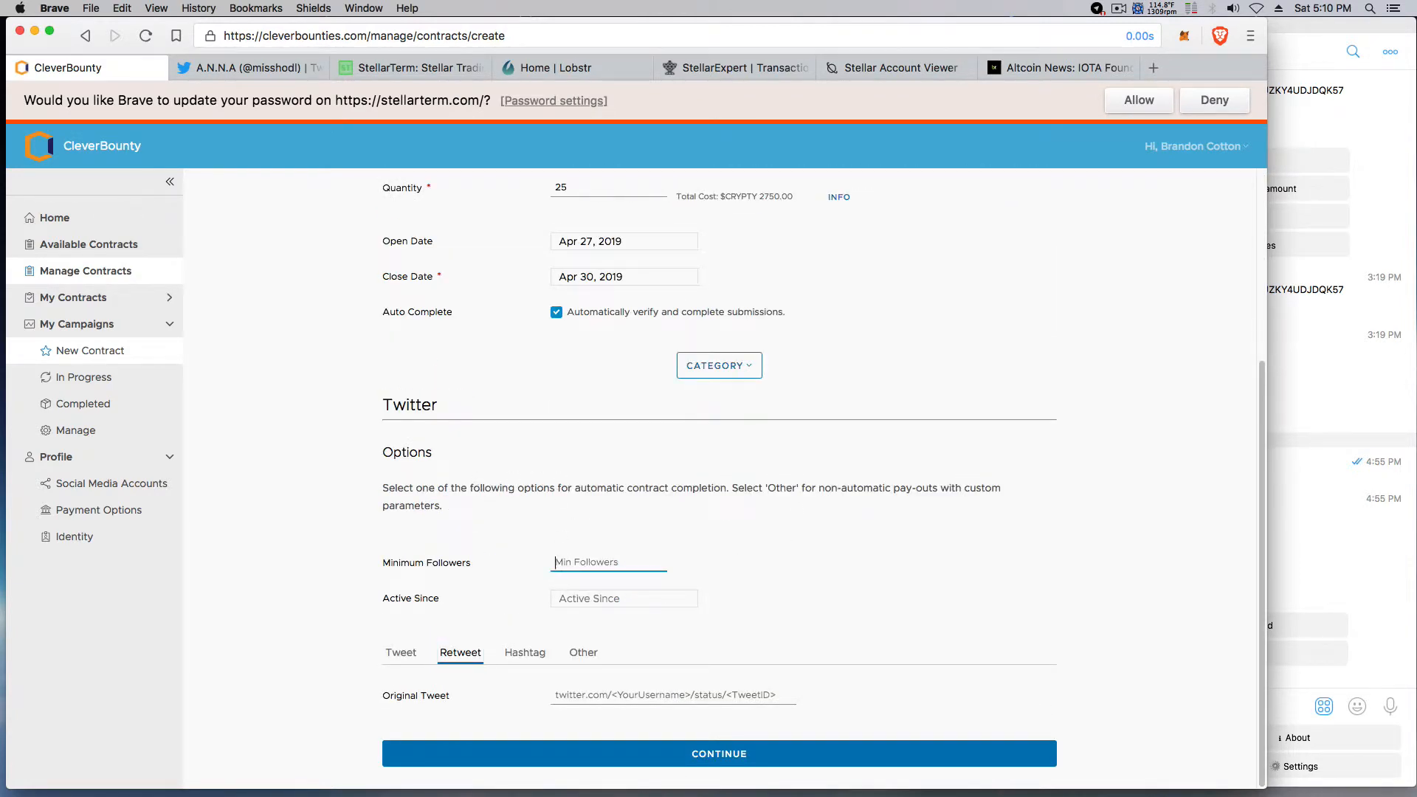
type("1000")
left_click(639, 598)
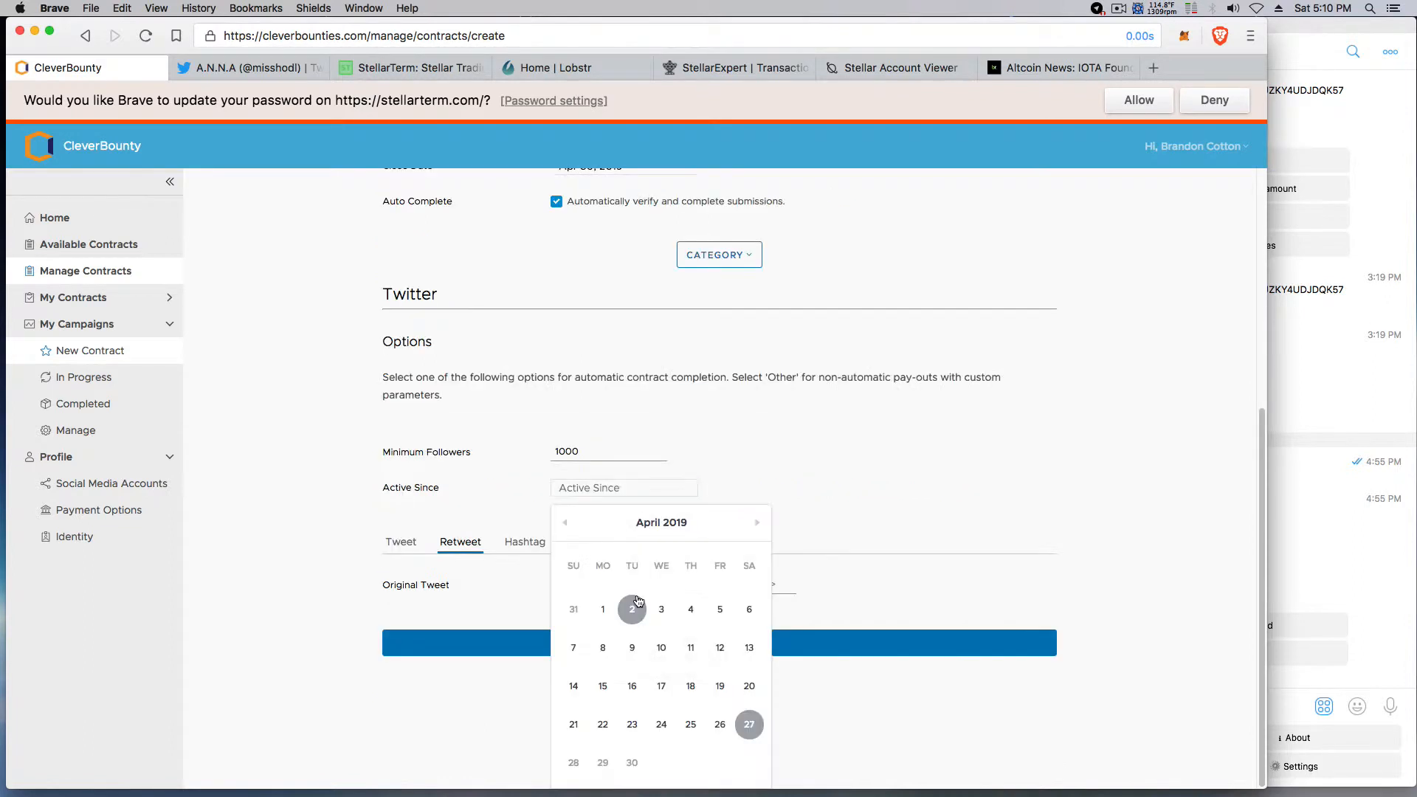
left_click(565, 524)
left_click(565, 524)
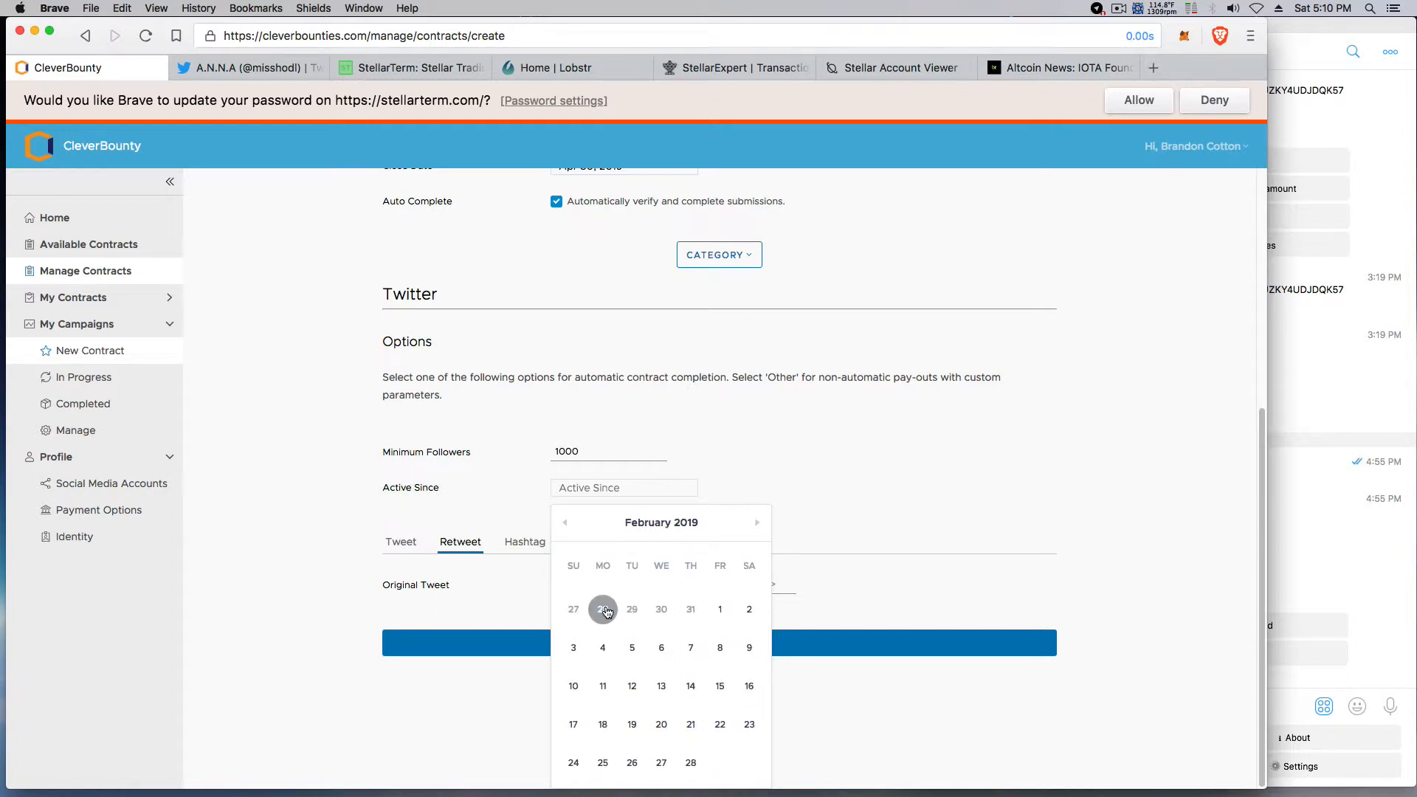
left_click(720, 610)
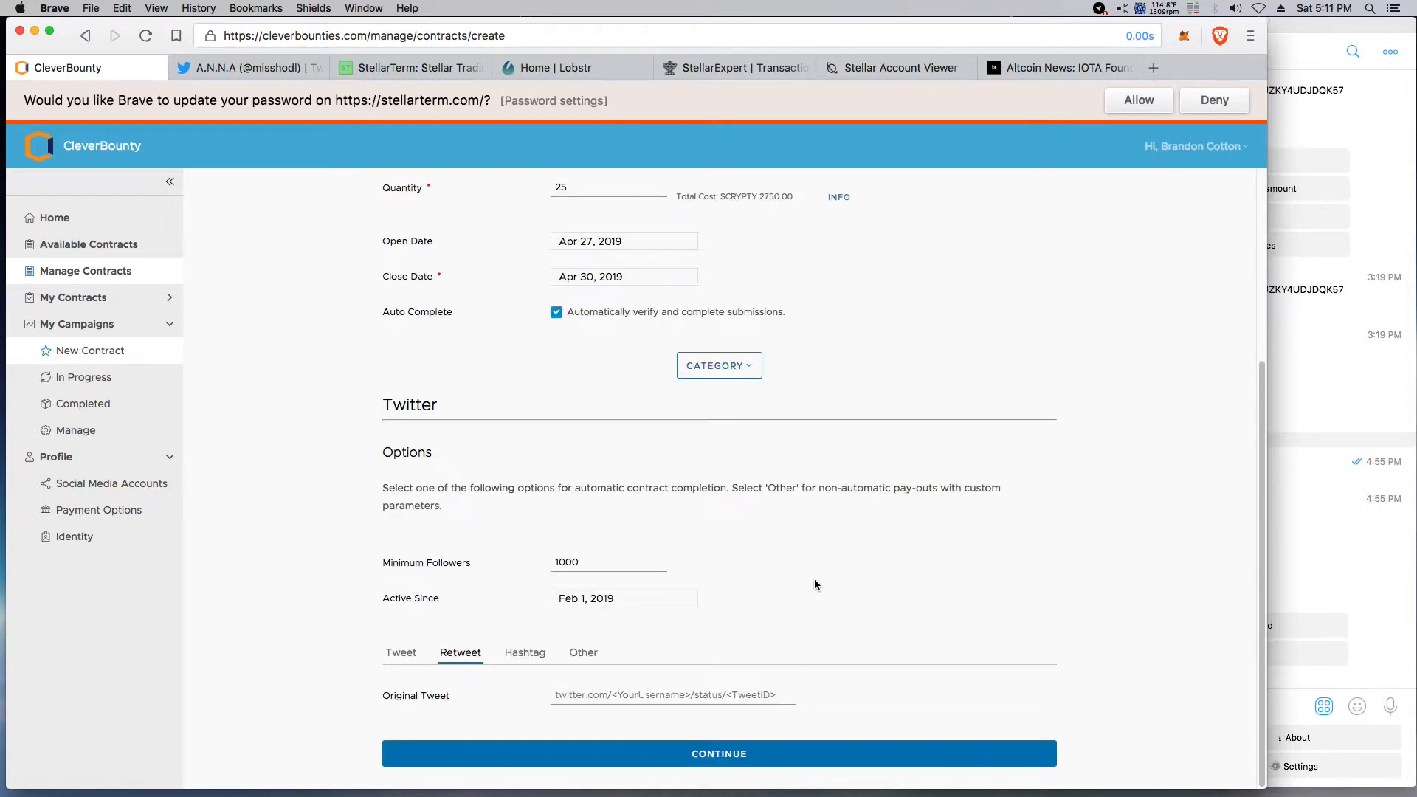
Switch to the open Twitter profile and copy the link to its pinned tweet.
left_click(253, 71)
scroll(763, 531, "up", 10)
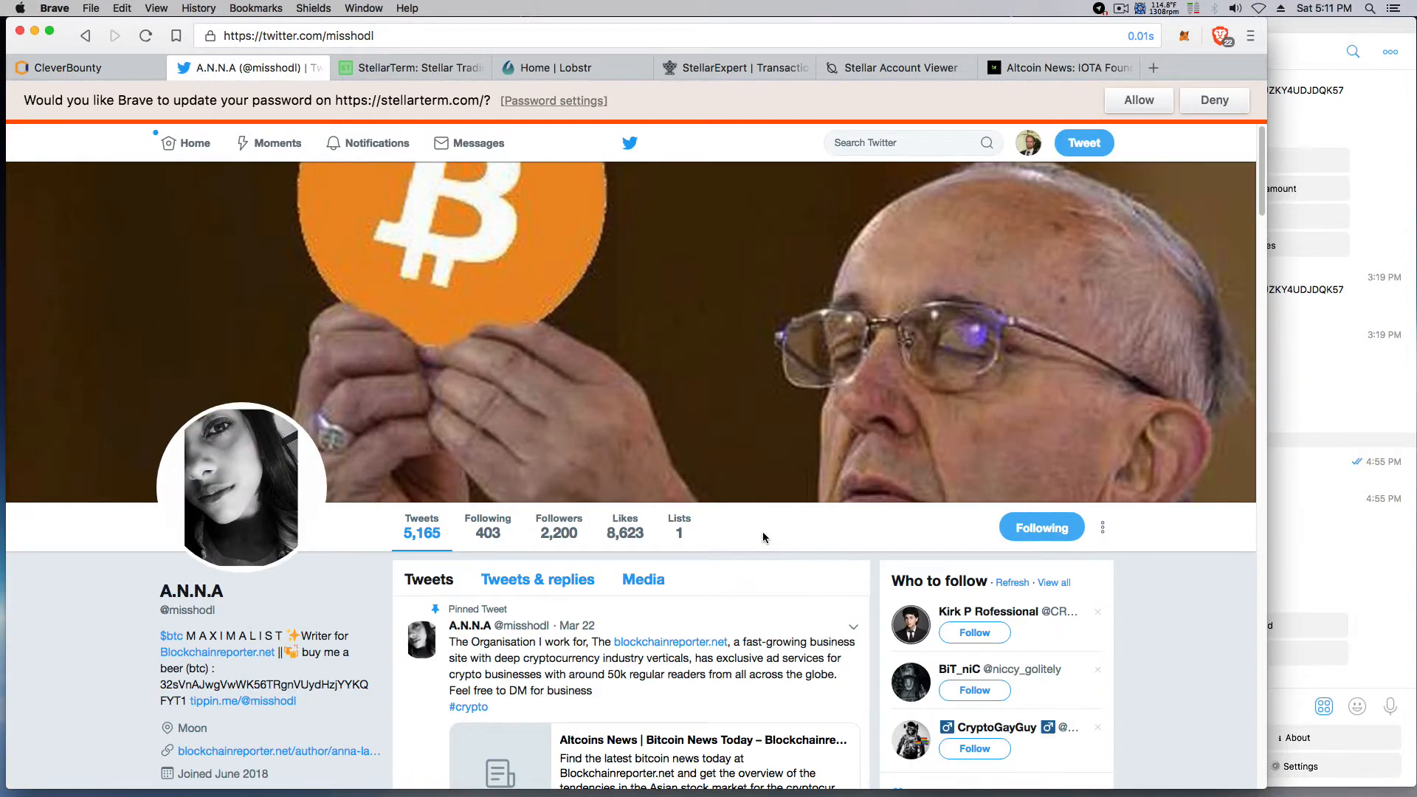
scroll(839, 520, "down", 3)
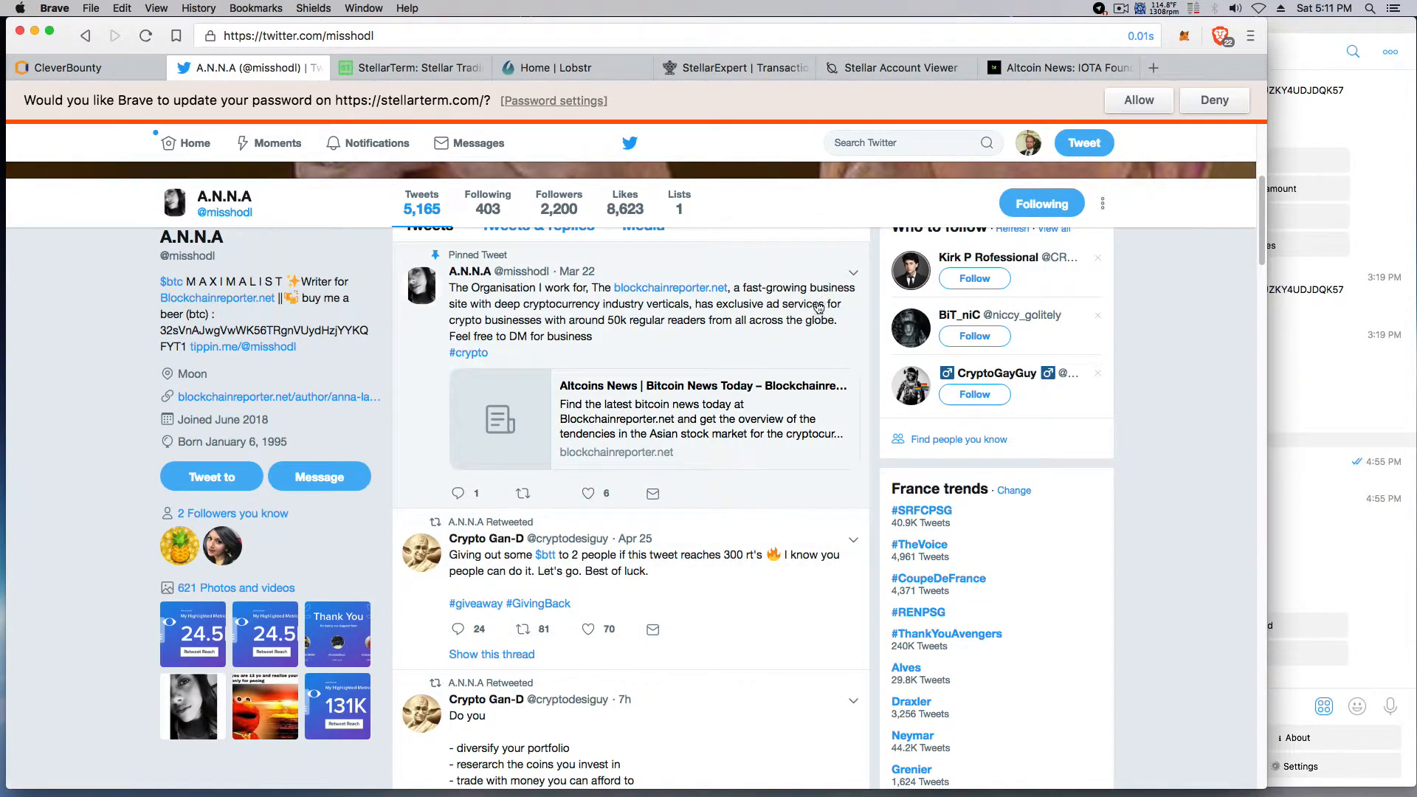
left_click(853, 273)
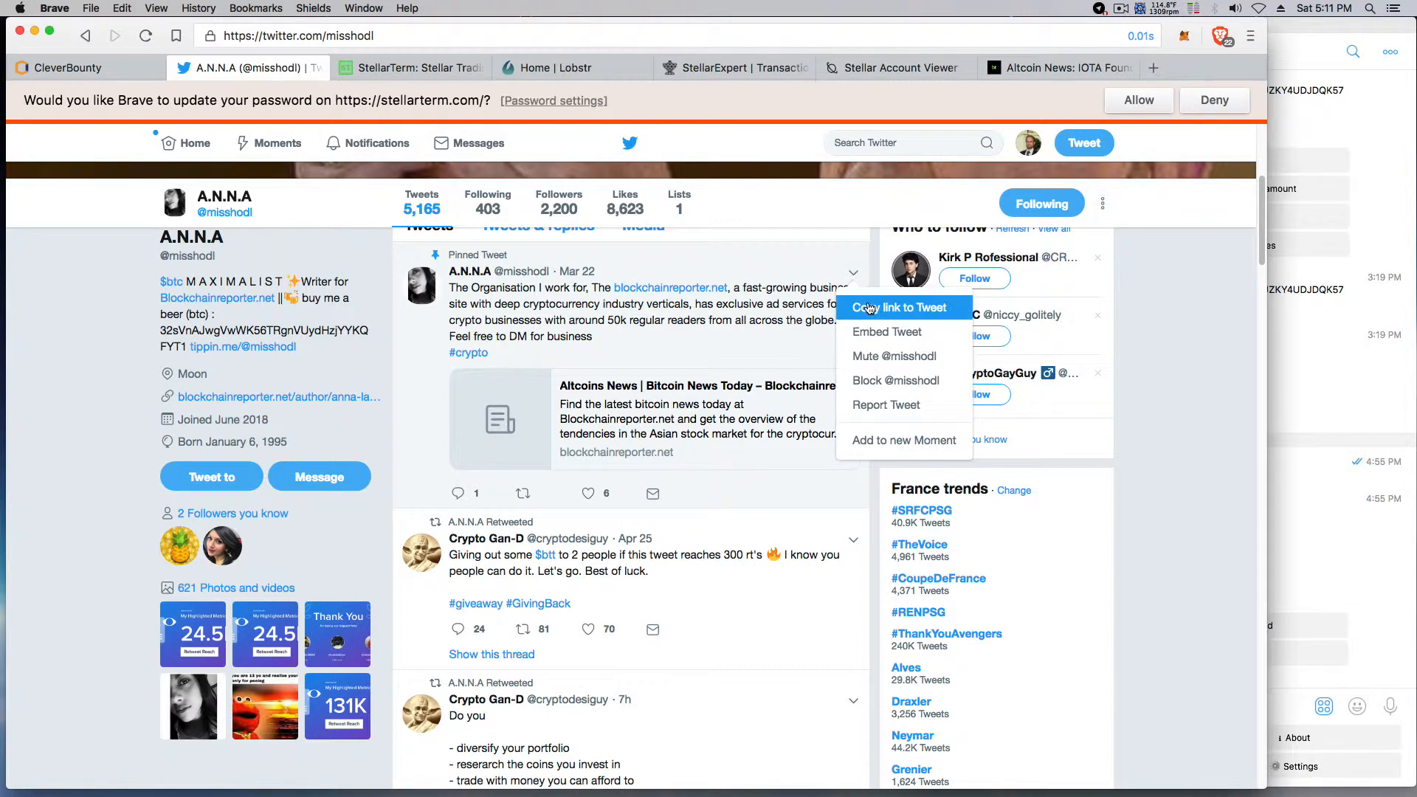
left_click(870, 309)
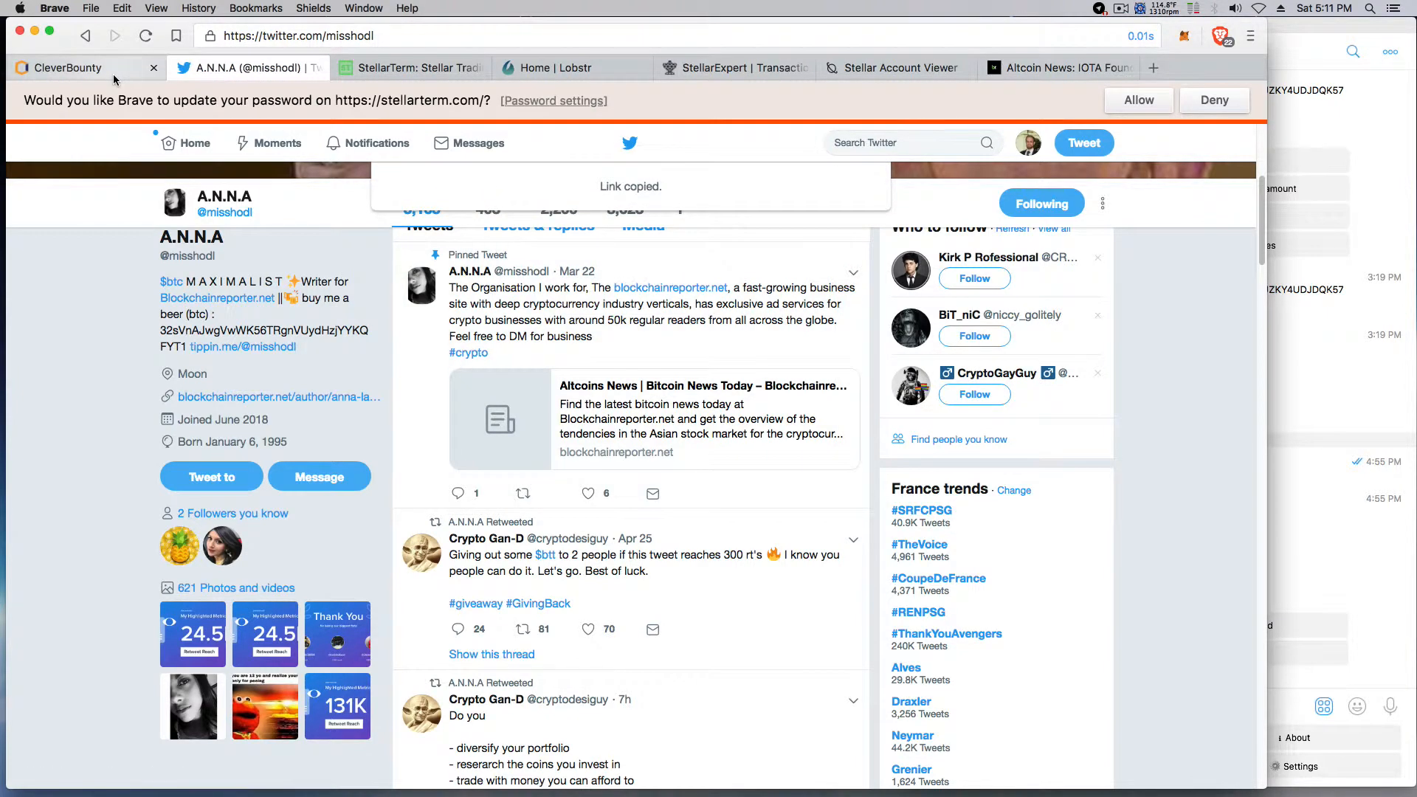
Return to CleverBounty, paste the copied link as the original tweet, and continue to payment.
left_click(116, 70)
left_click(584, 695)
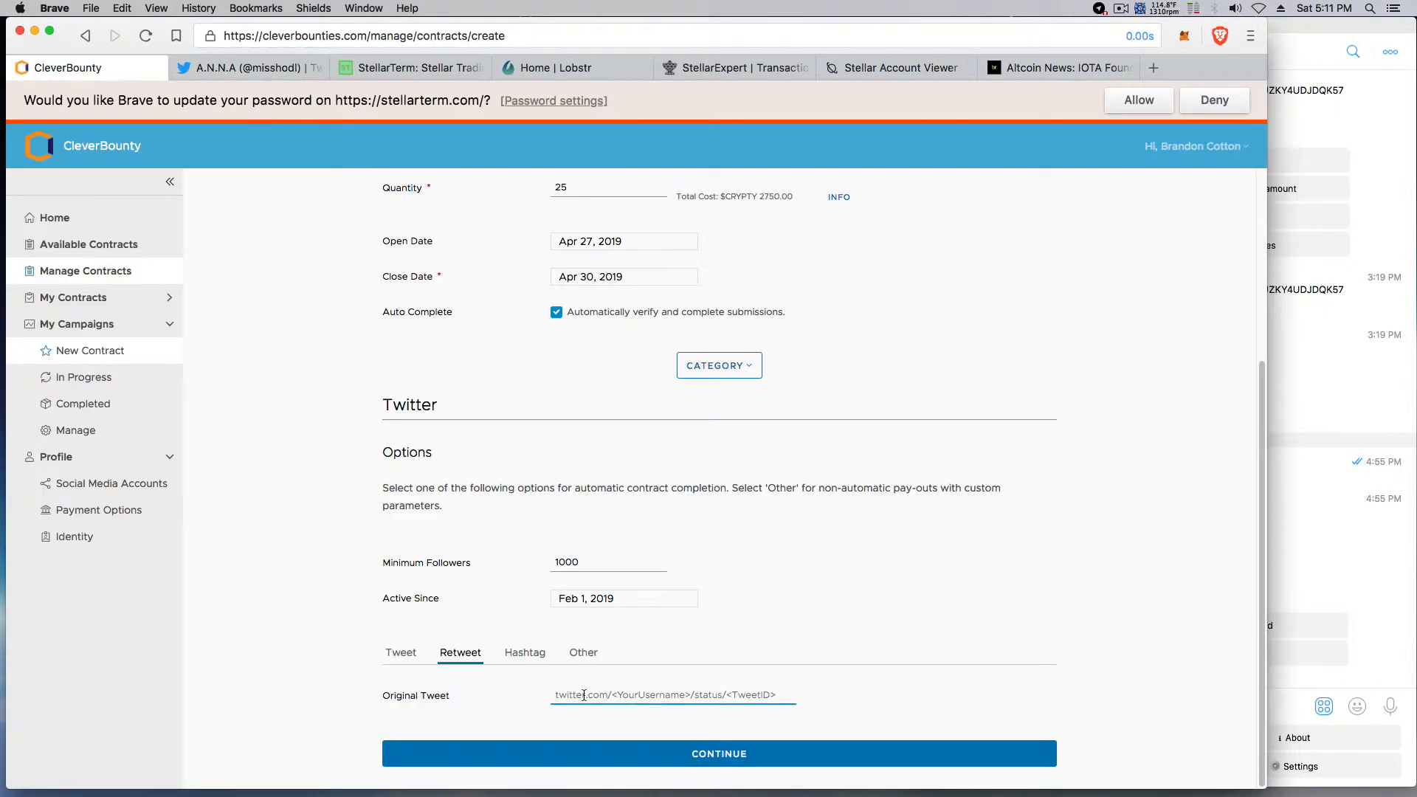
key("super+v")
scroll(915, 708, "down", 5)
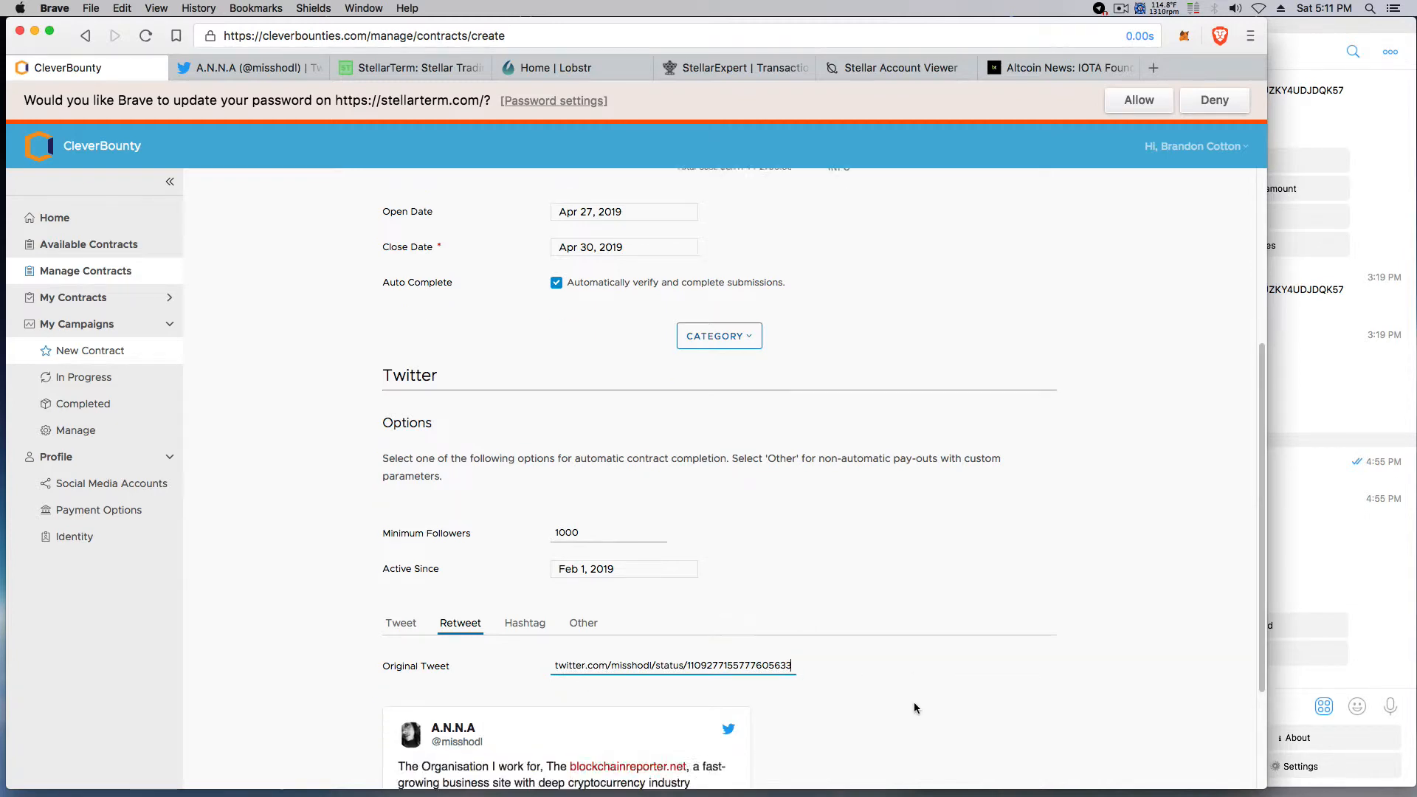
left_click(701, 753)
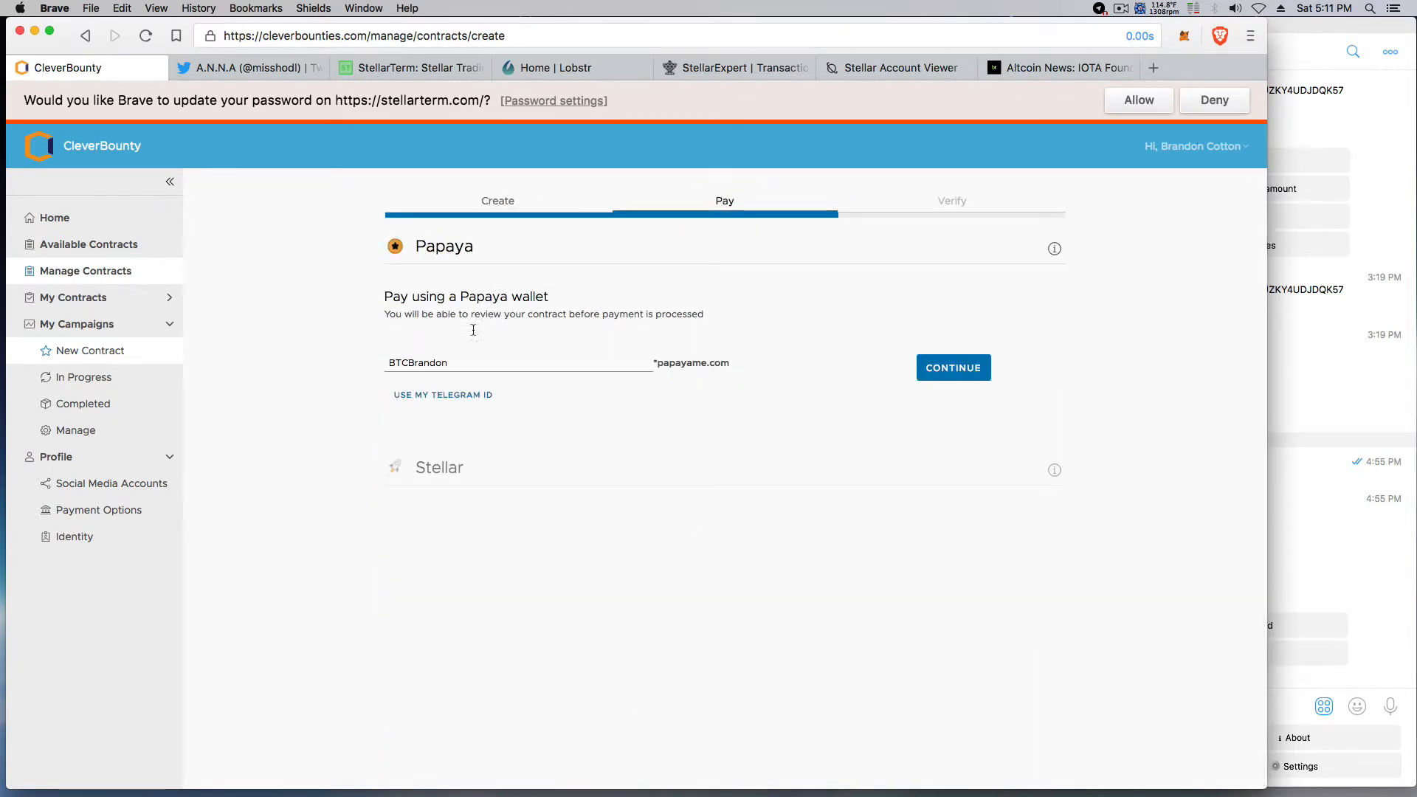
Fund the contract from the Papaya wallet, submitting it after verification and confirming PapayaBot's payment request in Telegram.
left_click(953, 368)
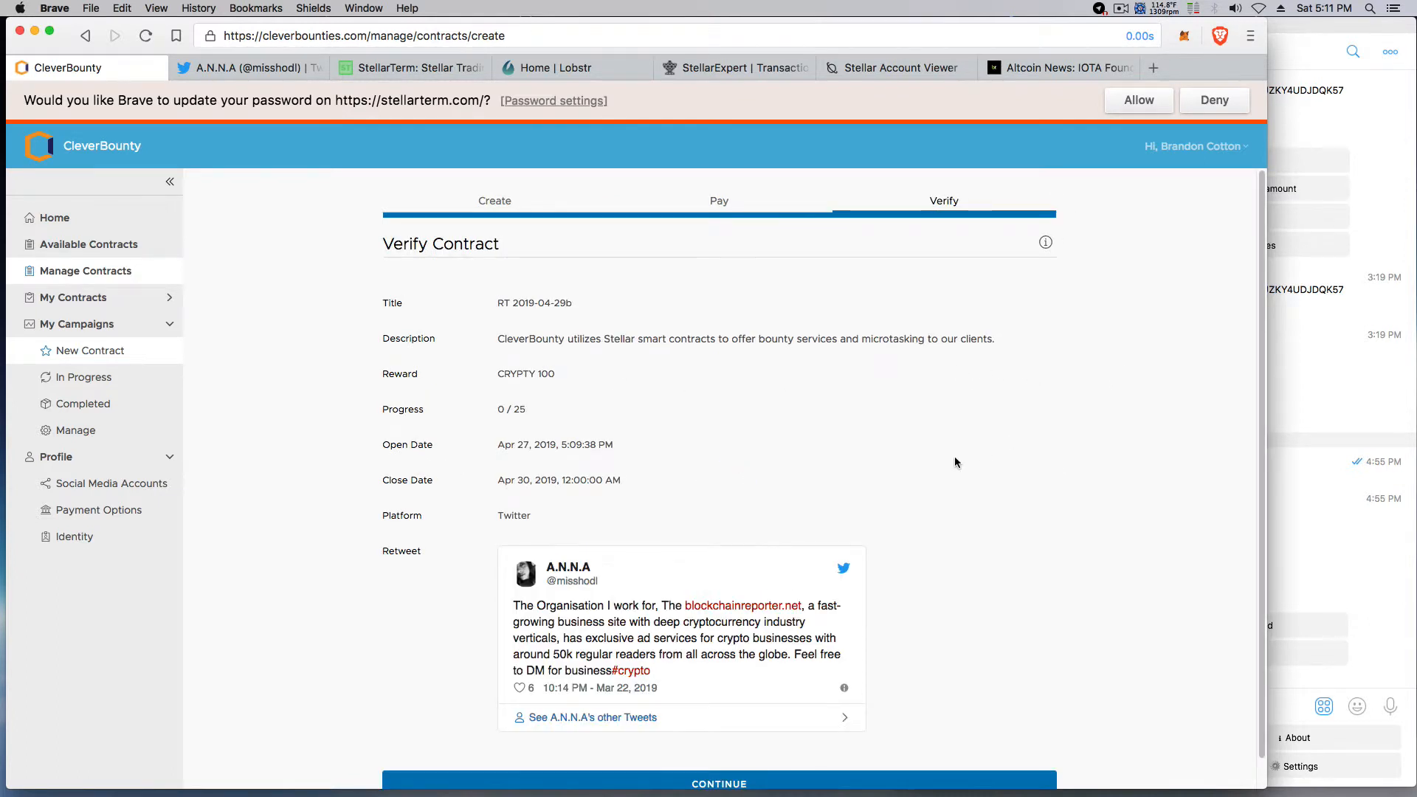
scroll(954, 457, "down", 1)
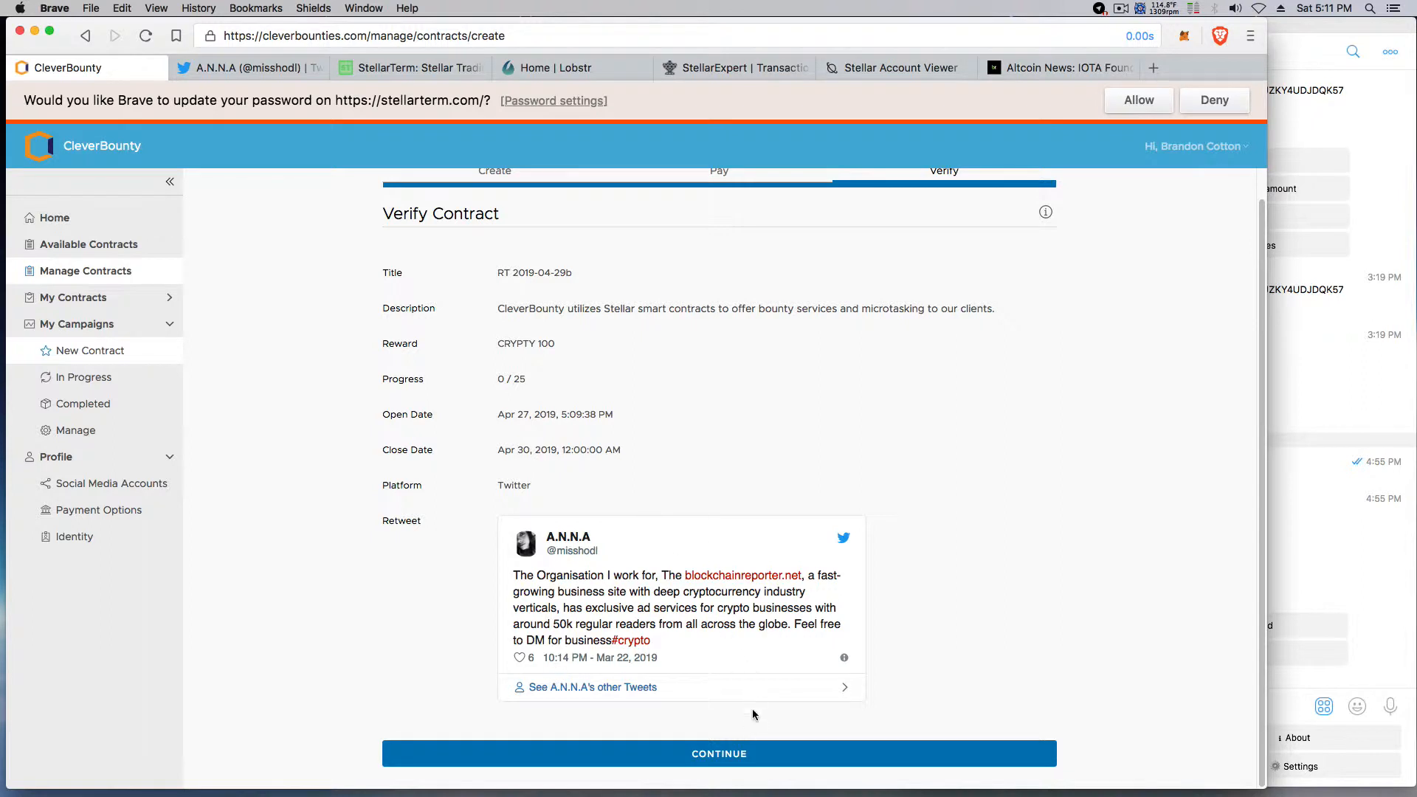
left_click(767, 755)
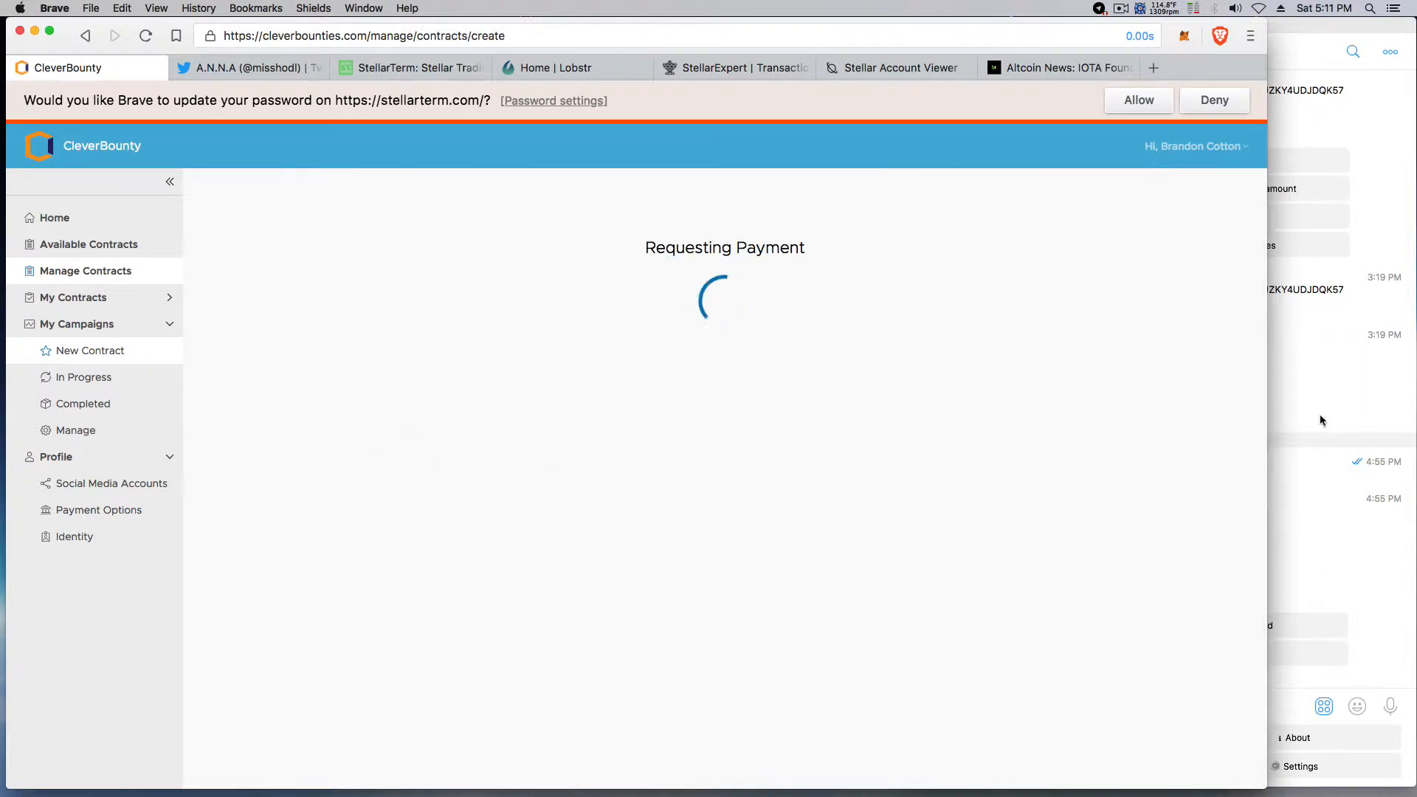
left_click(1327, 379)
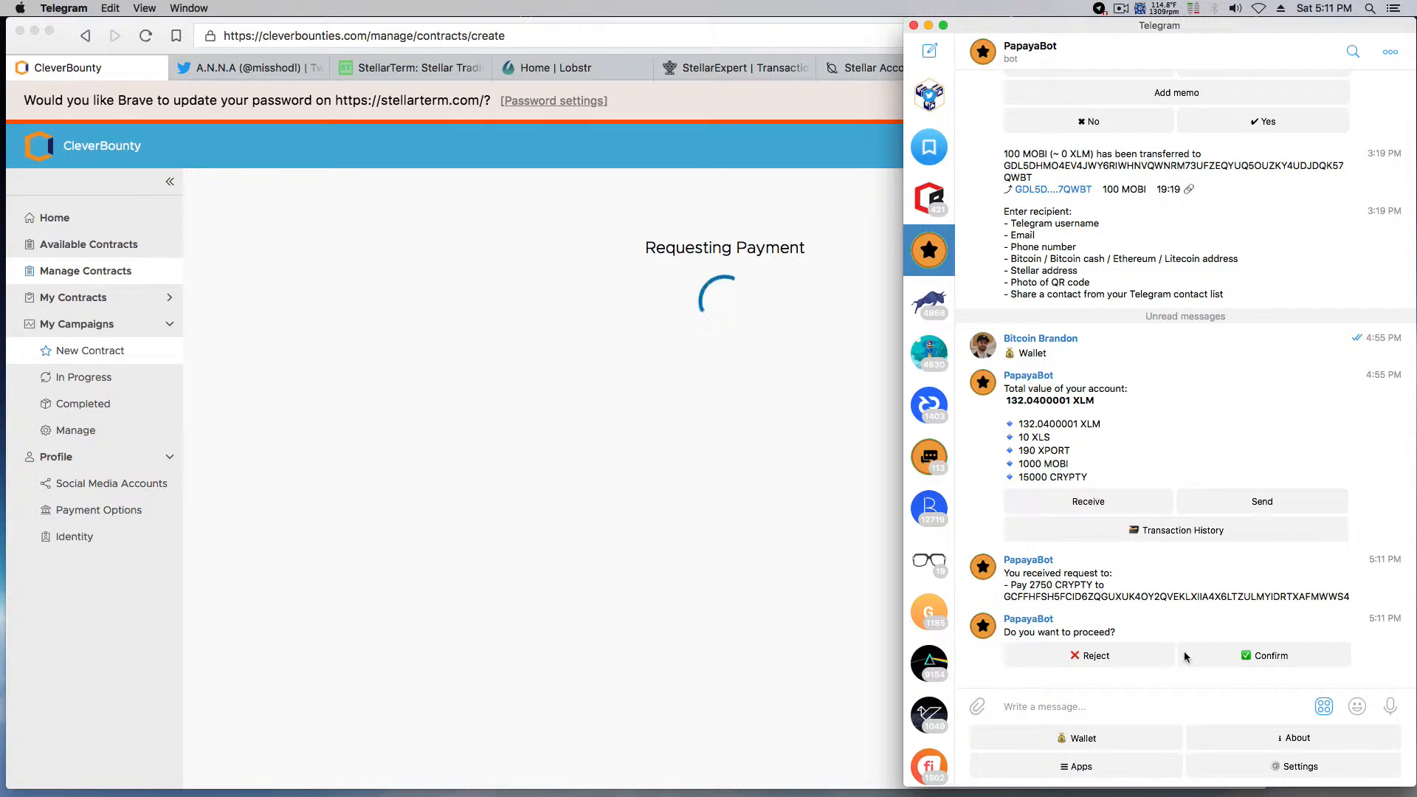
left_click(1286, 653)
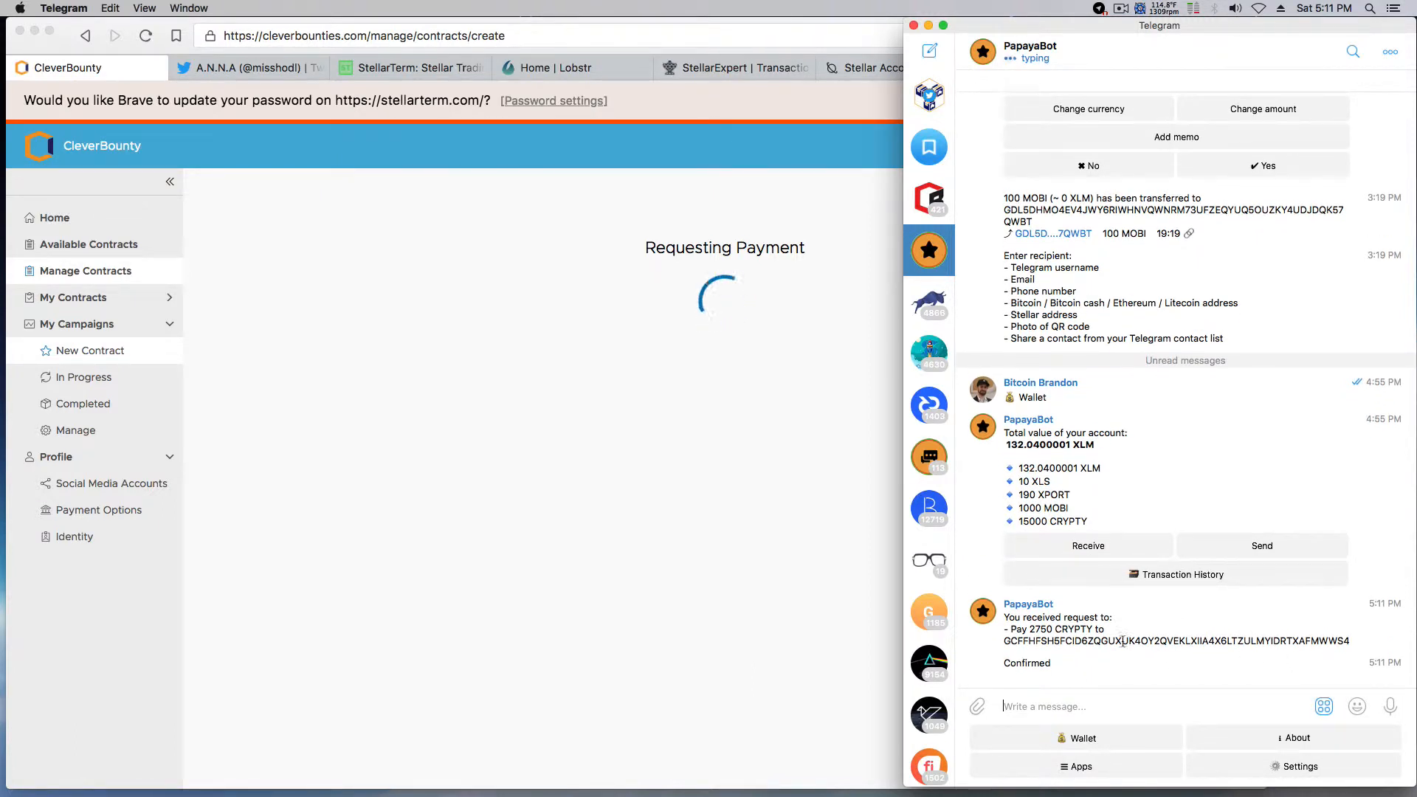
Browse CleverBounty's available contracts, and switch to Telegram to check the current wallet balances in PapayaBot.
left_click(716, 603)
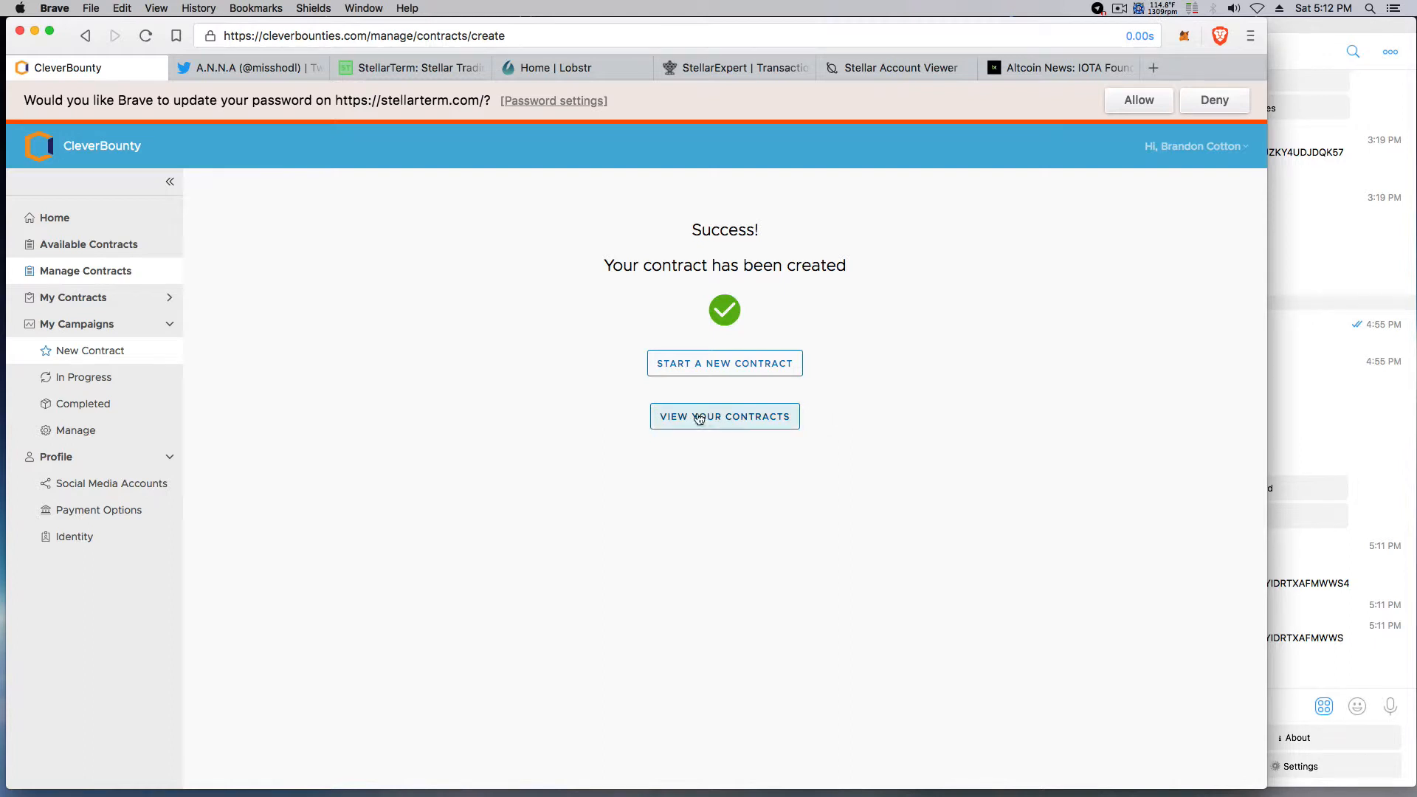
left_click(137, 241)
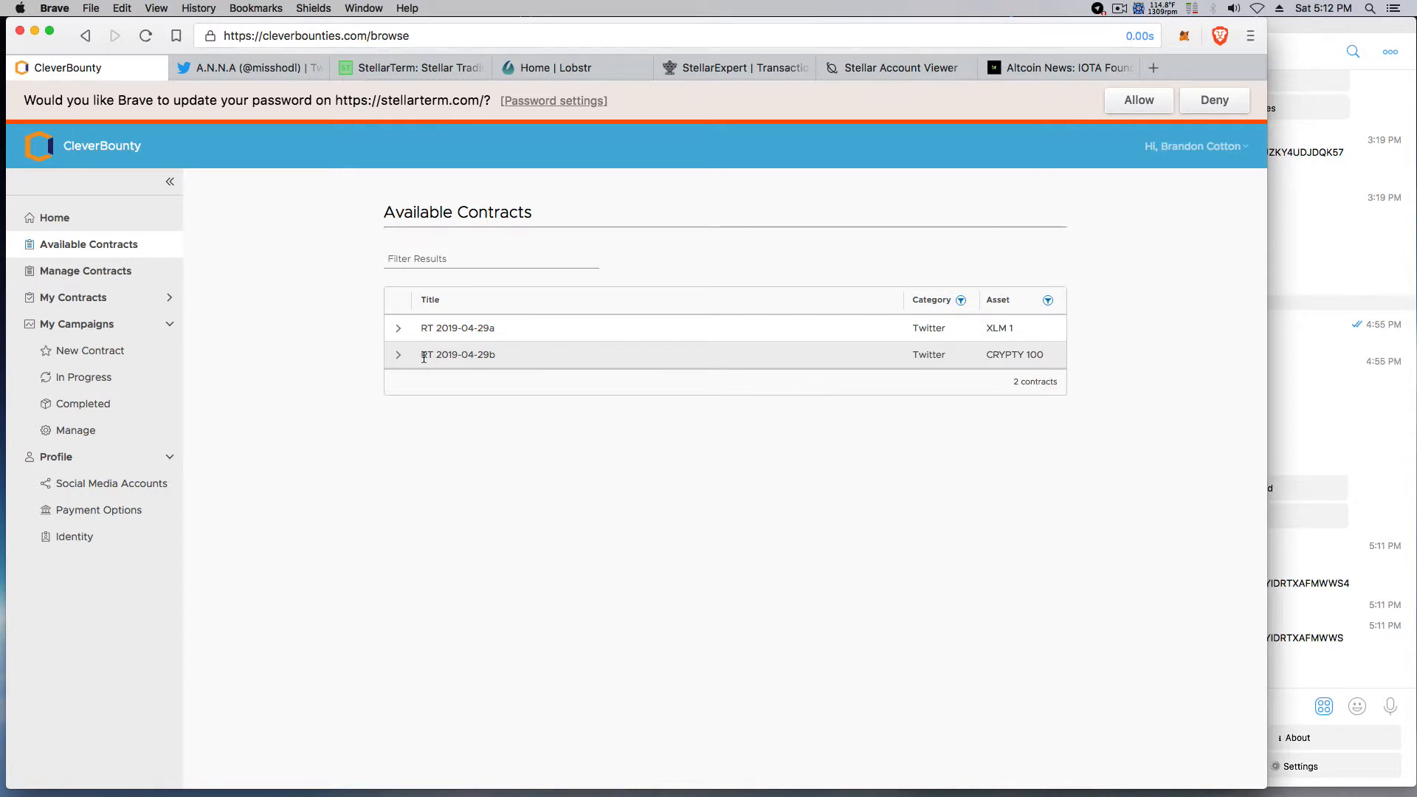
left_click(1317, 418)
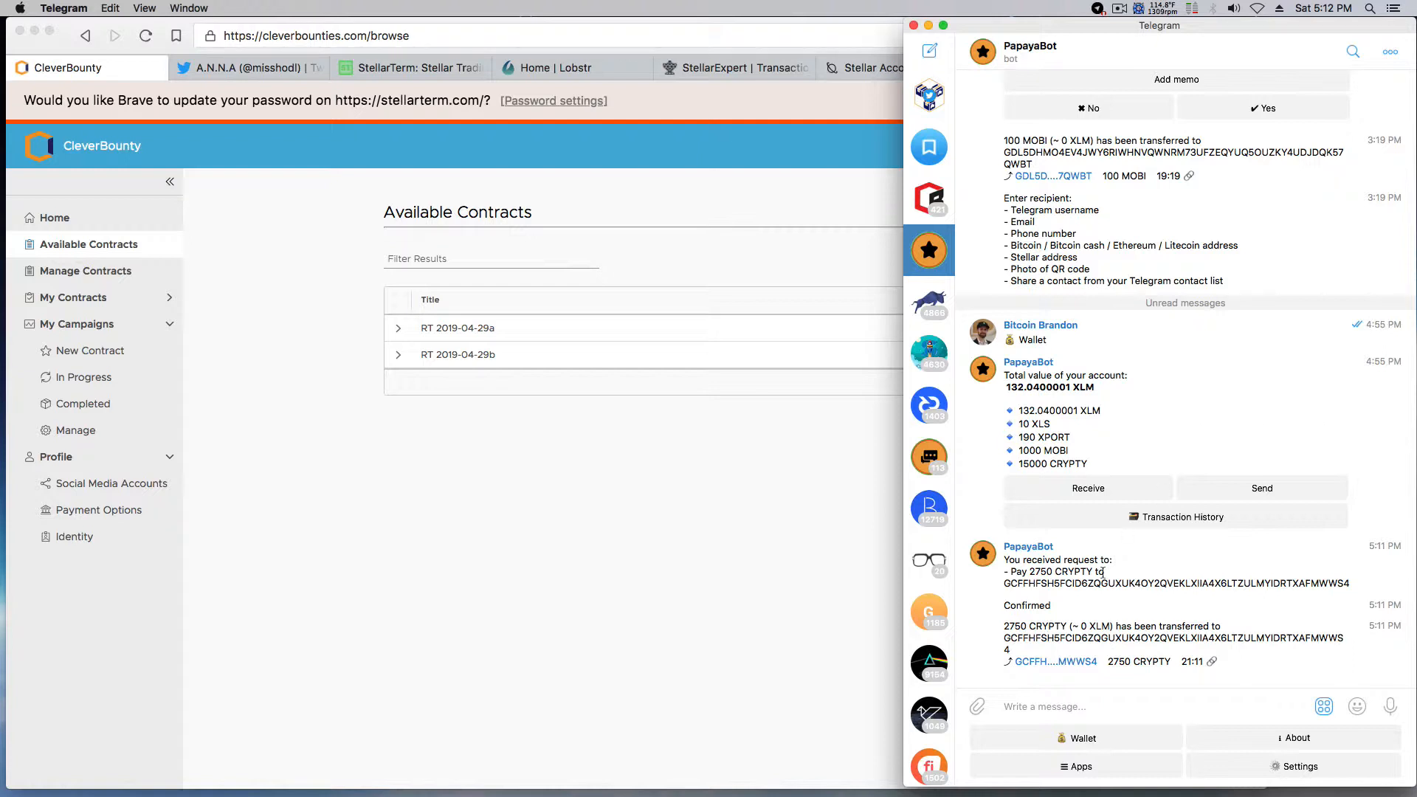
left_click(1092, 739)
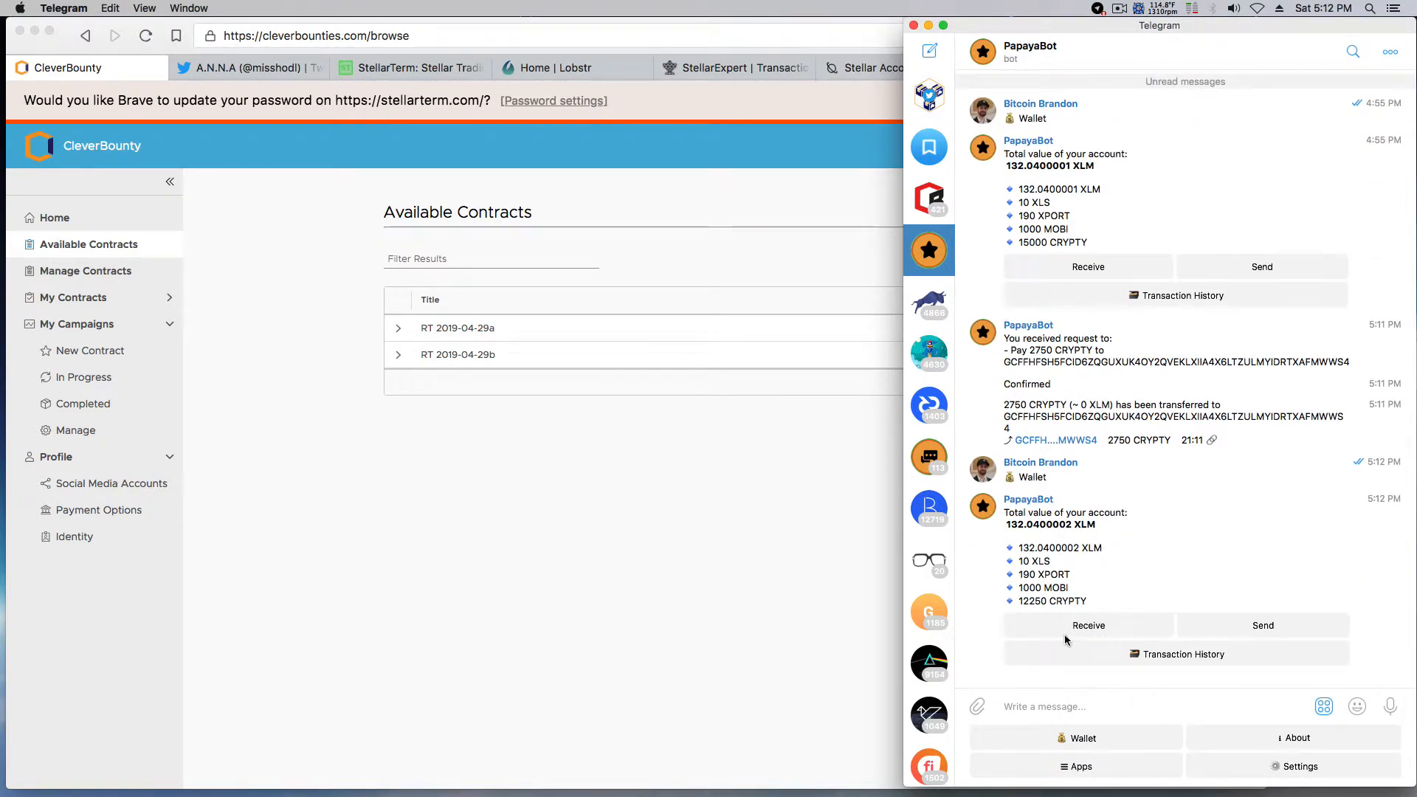
Look through the currencies selectable in PapayaBot's settings, and return to the preferences overview.
left_click(1282, 765)
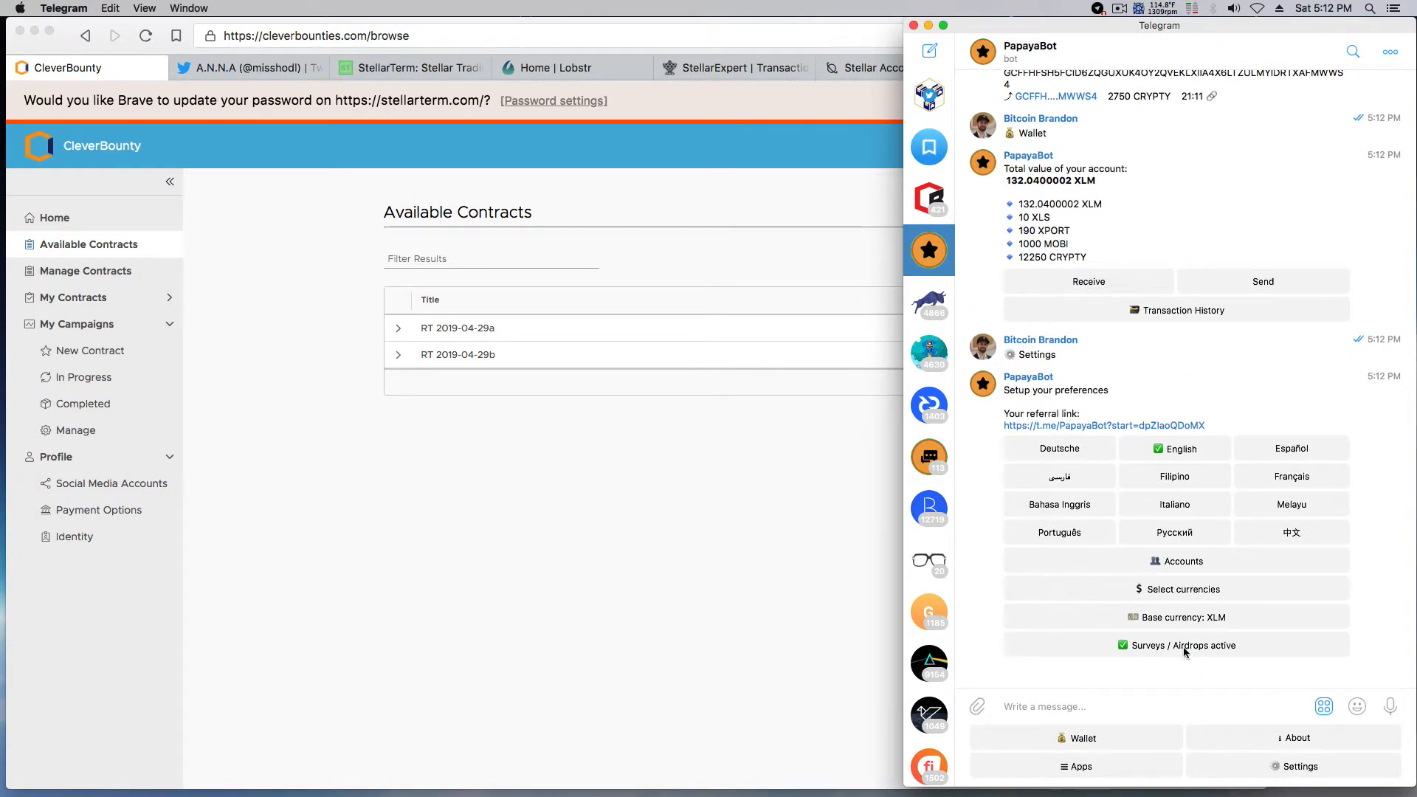
left_click(1186, 589)
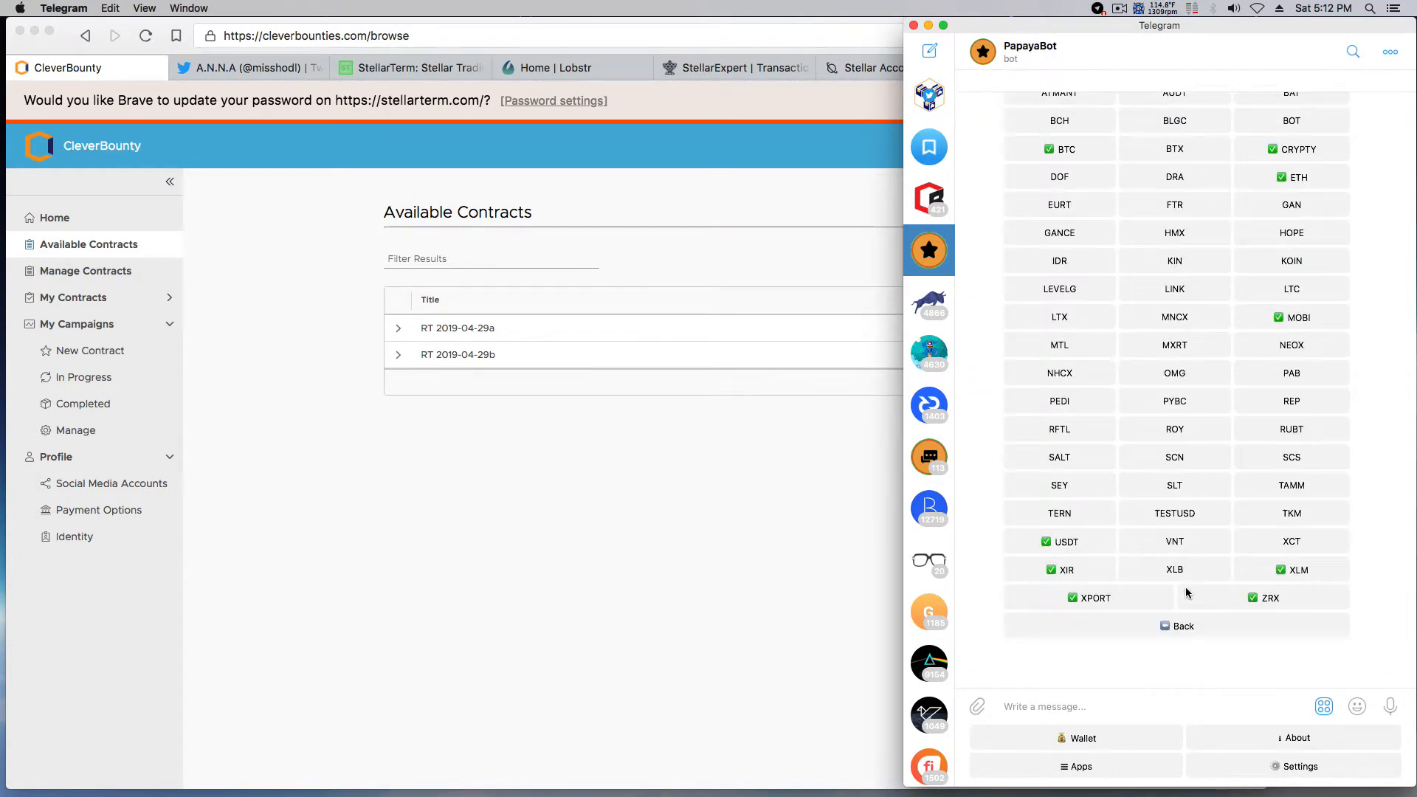
scroll(1147, 112, "up", 1)
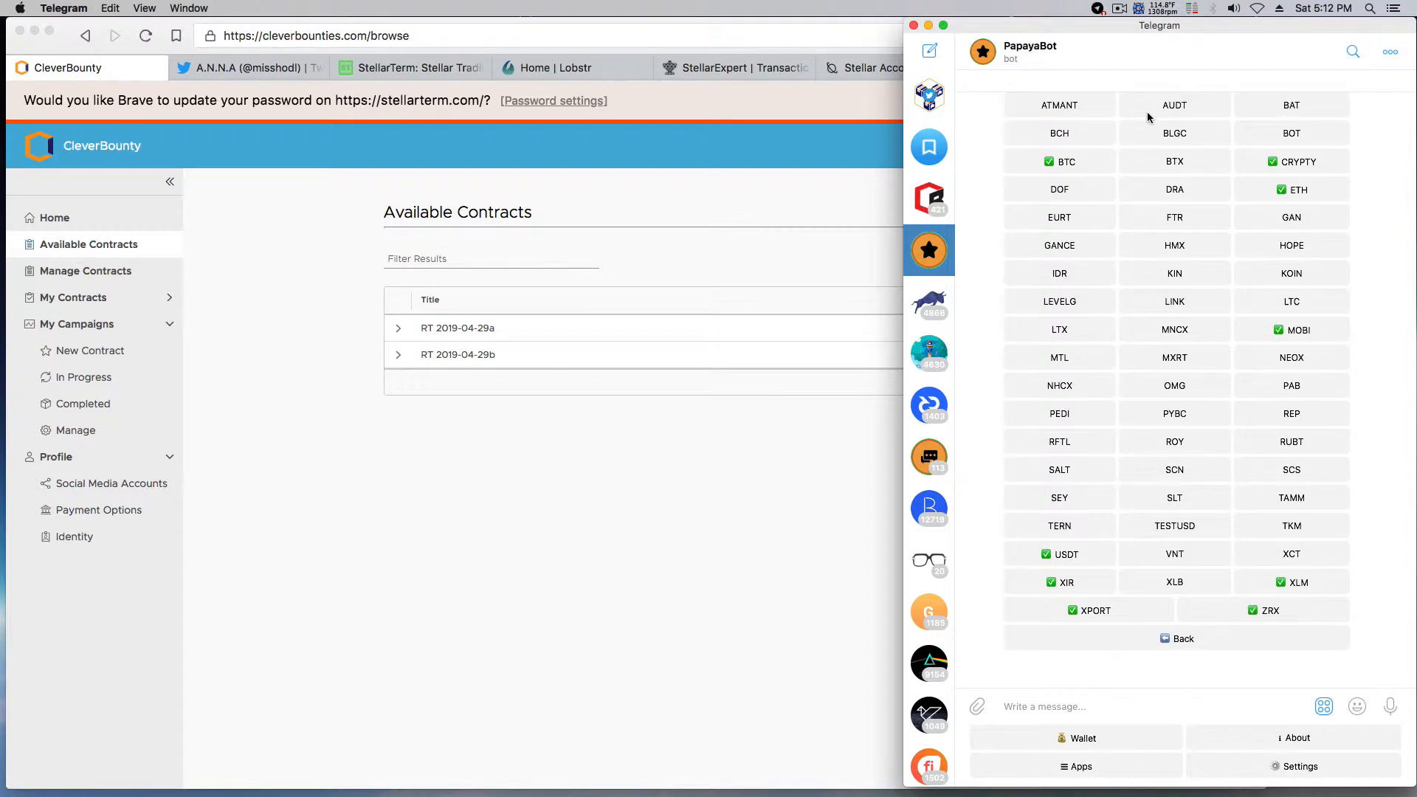
scroll(1147, 112, "up", 3)
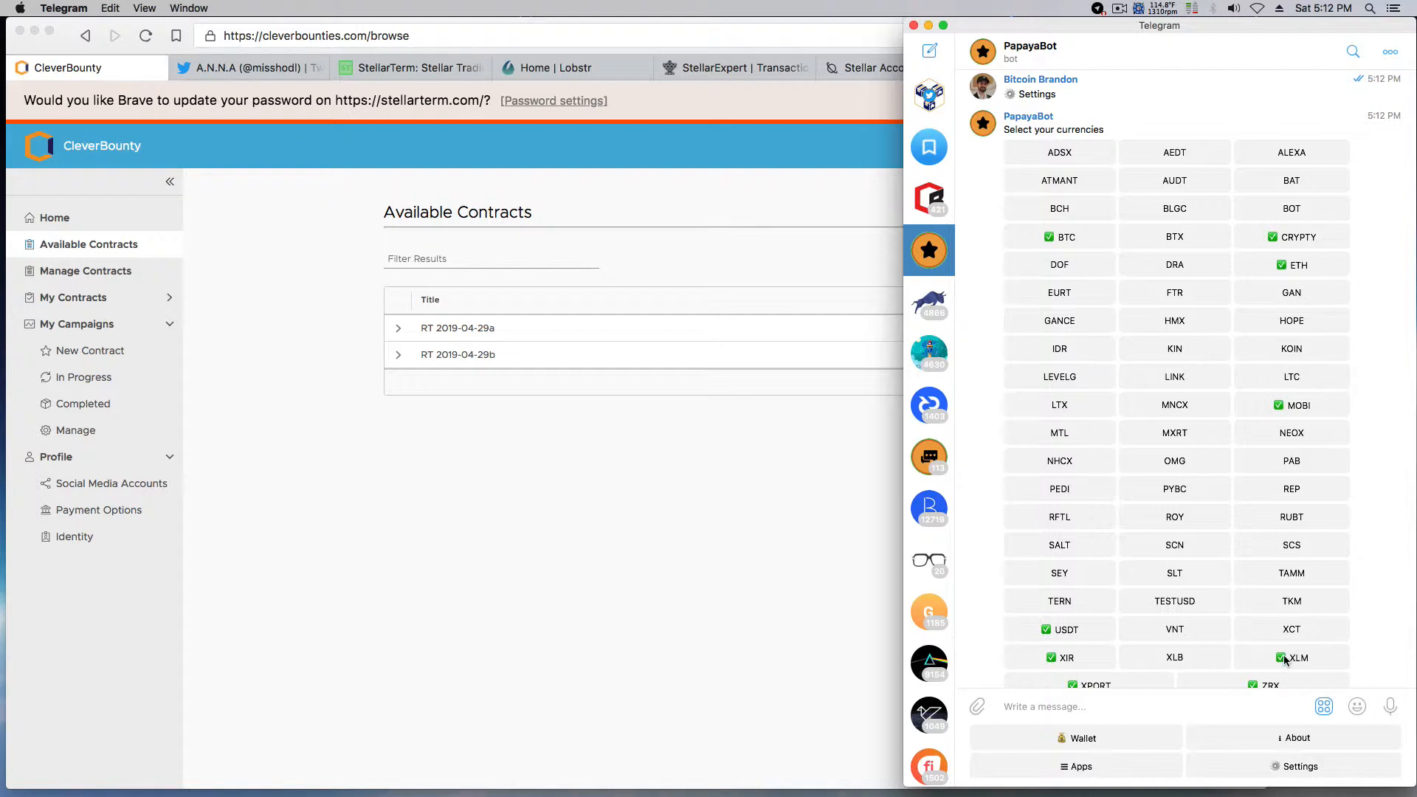
scroll(1088, 627, "down", 2)
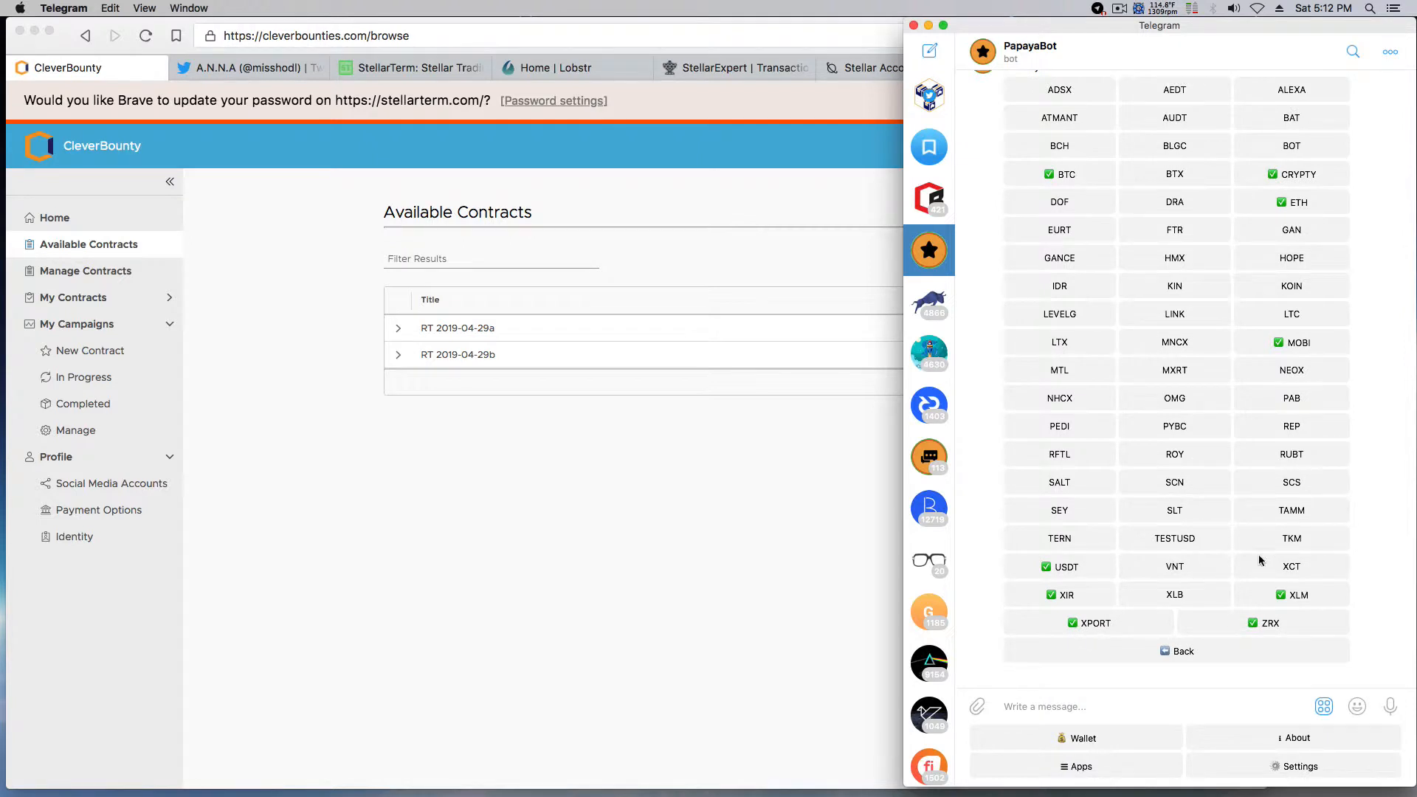
left_click(1191, 650)
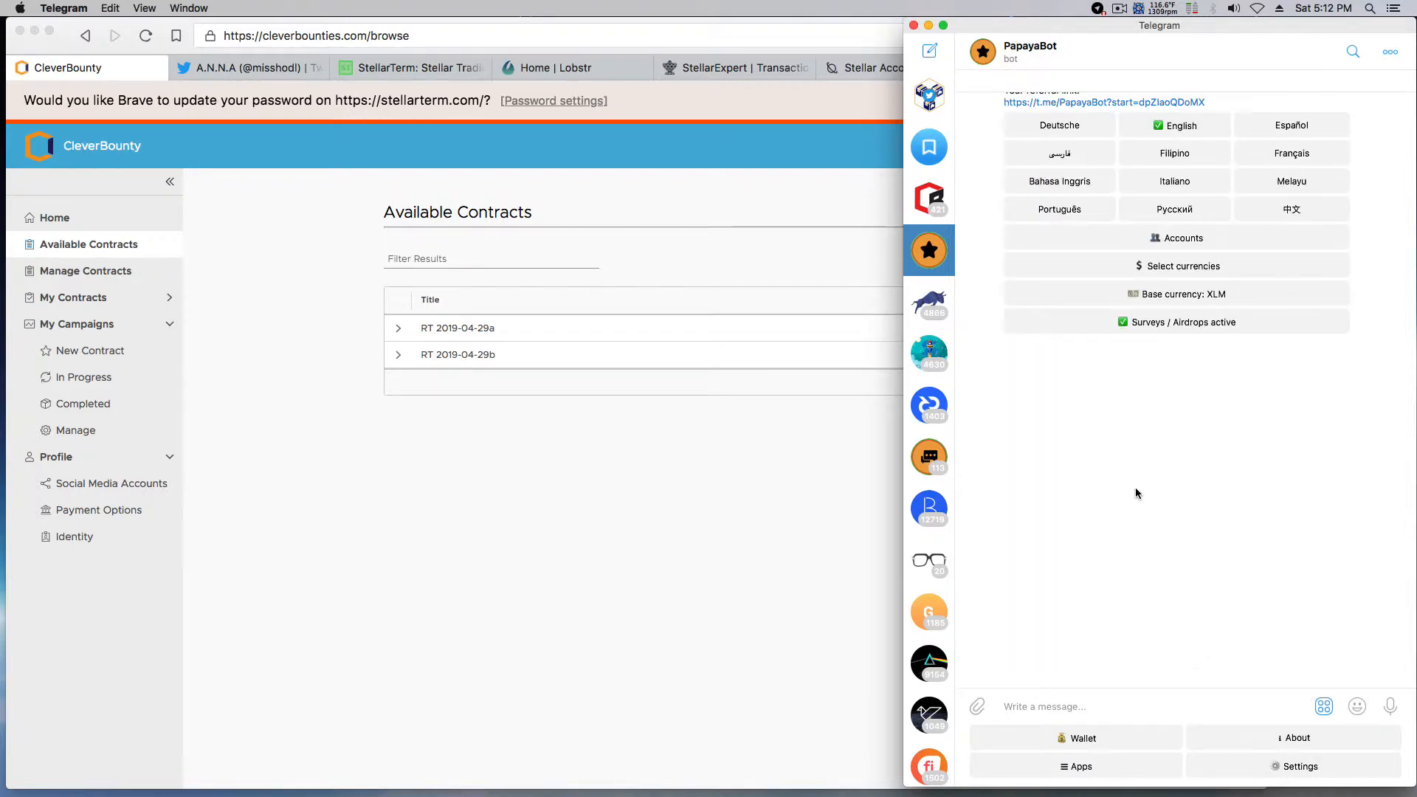
scroll(1181, 297, "up", 5)
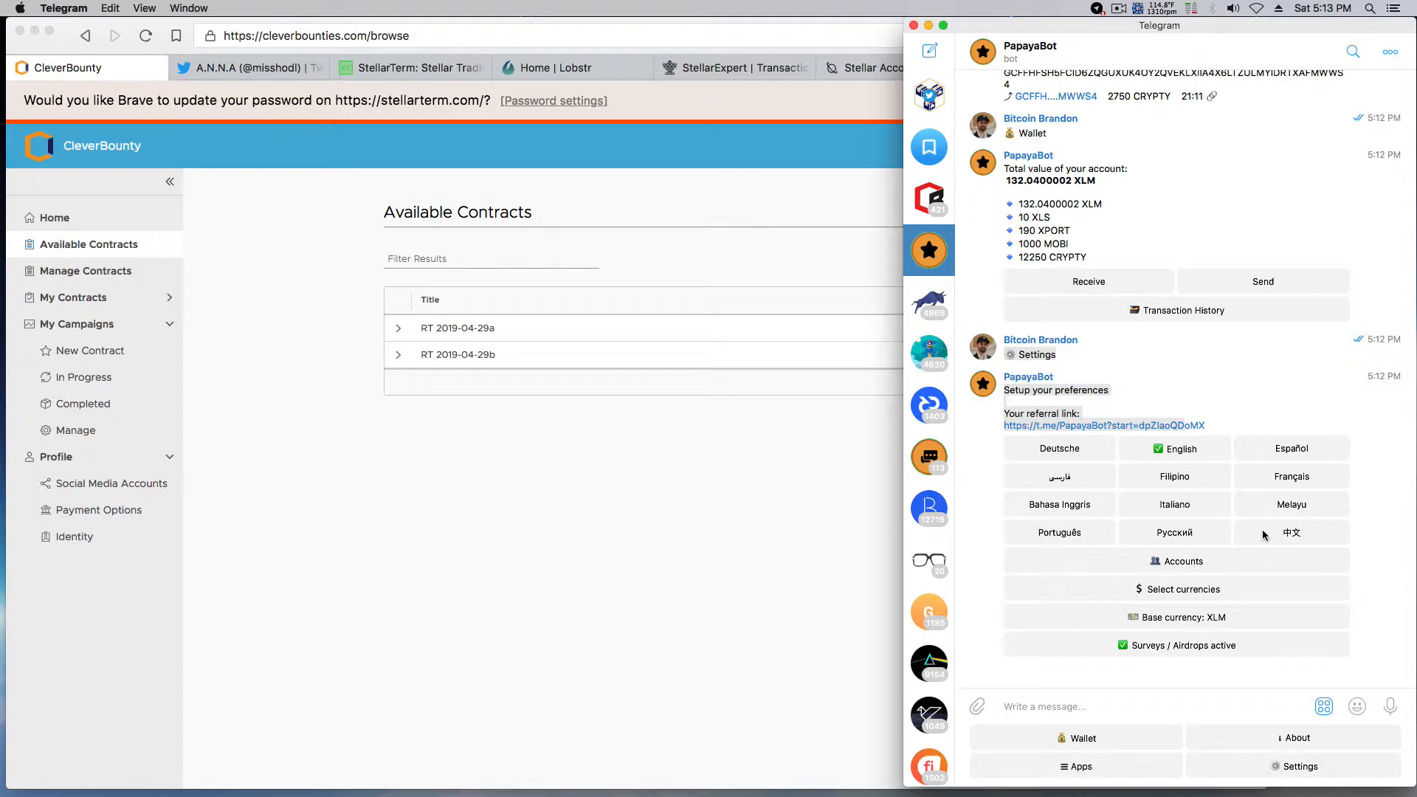
Set PapayaBot's base currency to BTC and check the wallet's total value in that currency.
left_click(1177, 618)
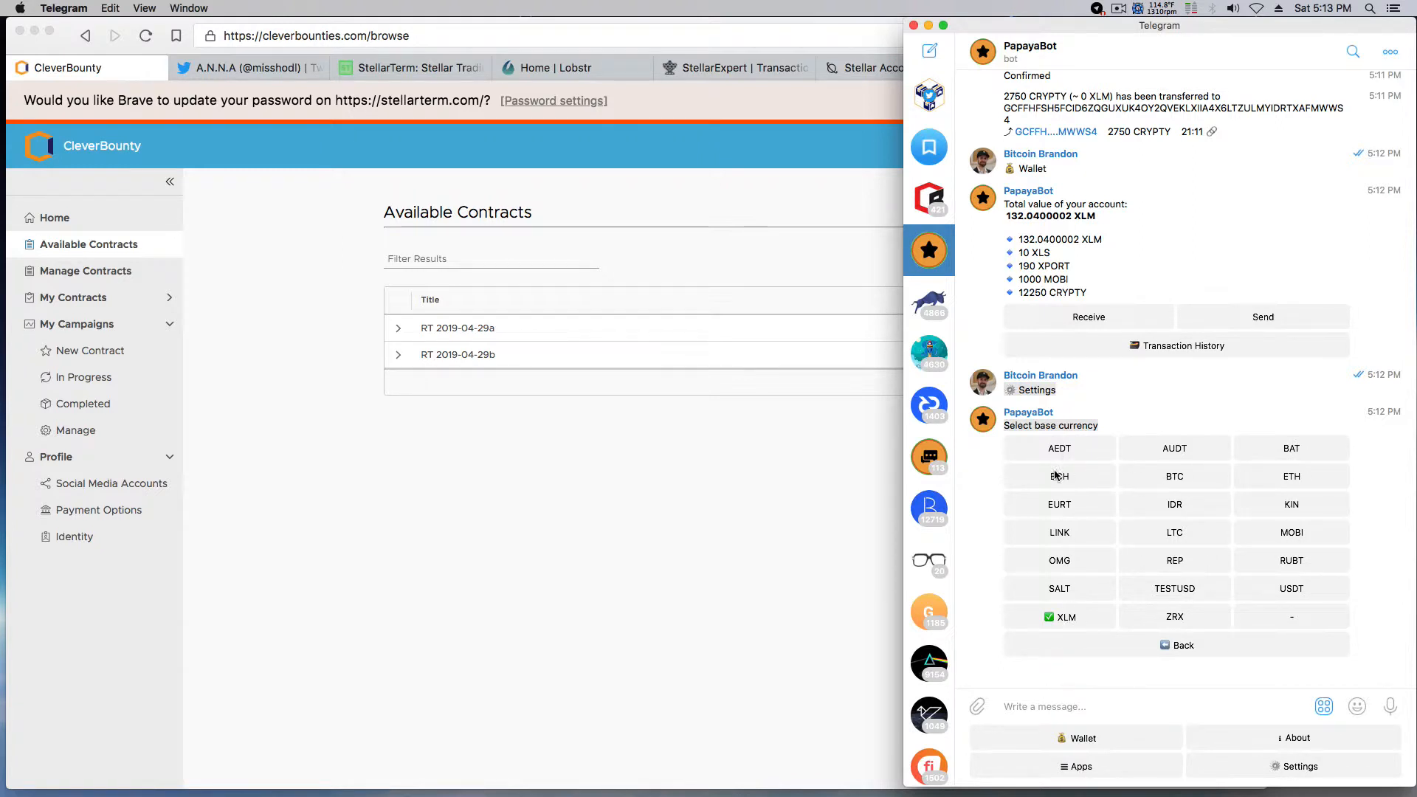
left_click(1187, 479)
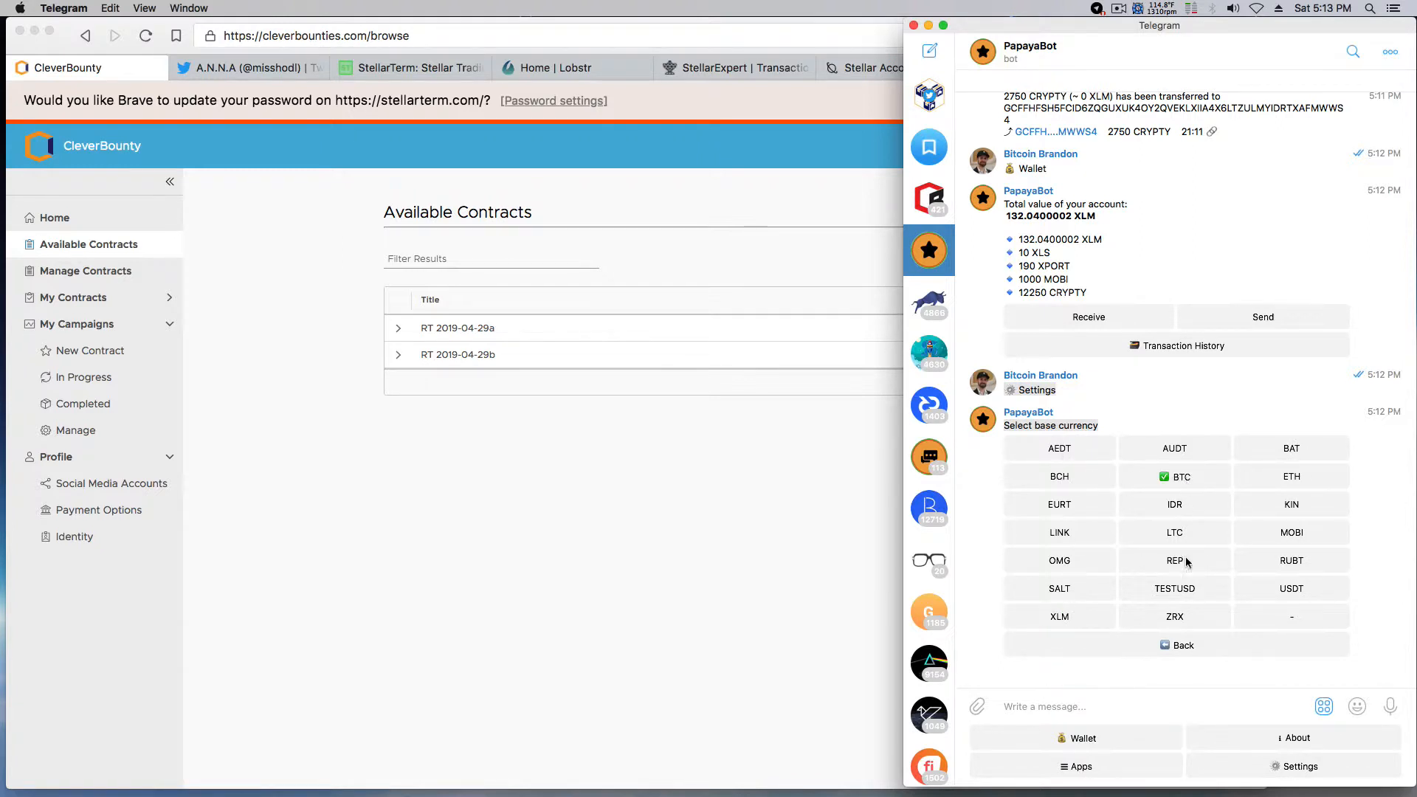
left_click(1181, 646)
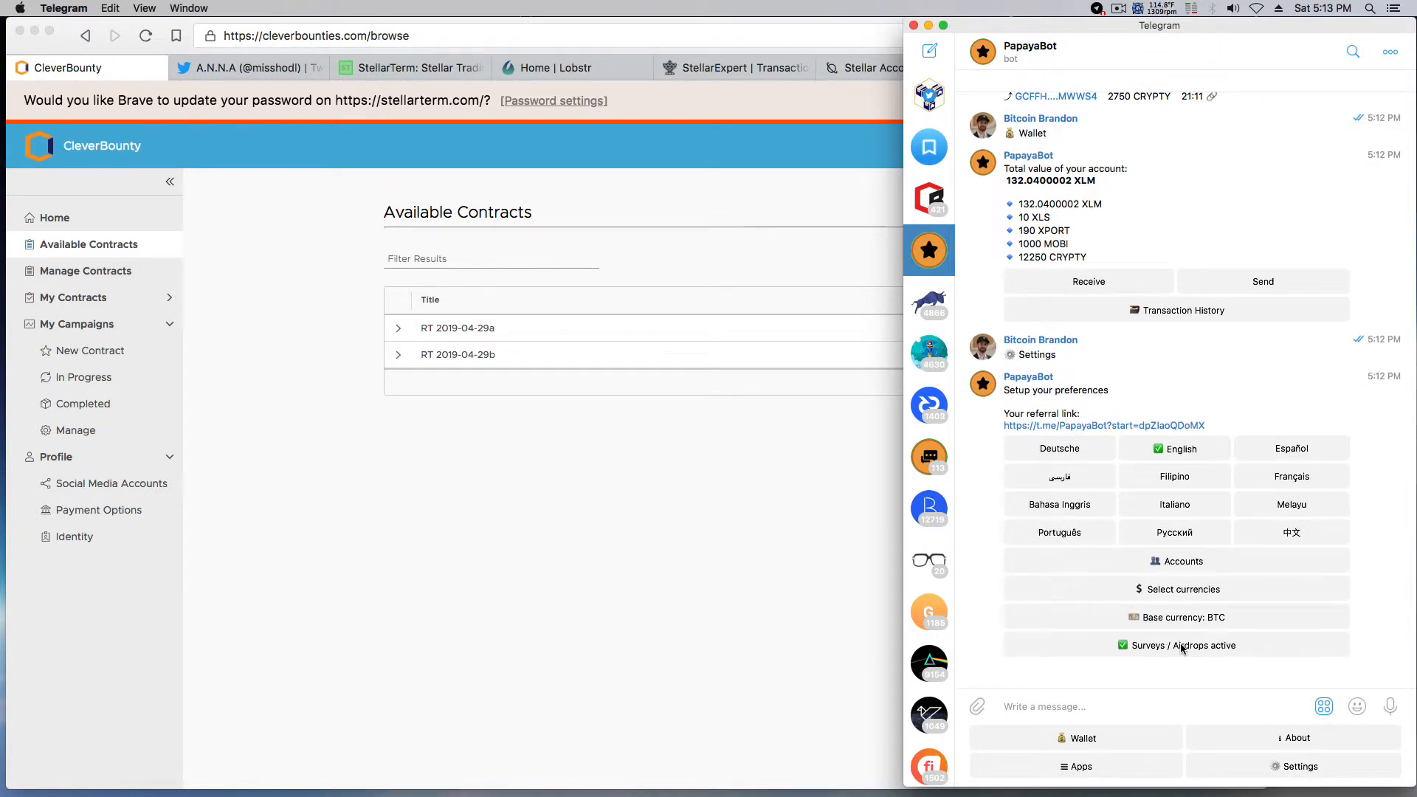
left_click(1086, 738)
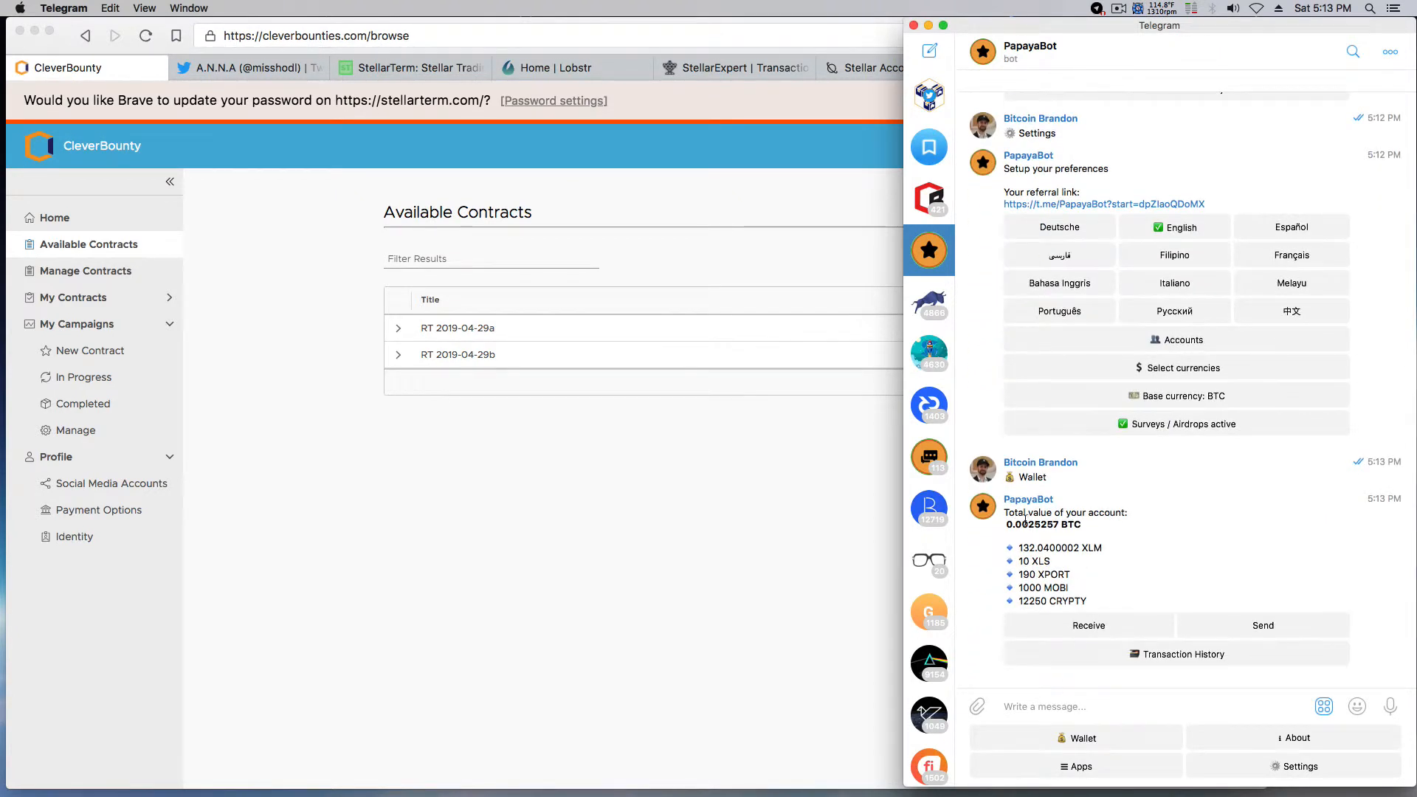
left_click_drag(1016, 524, 1079, 524)
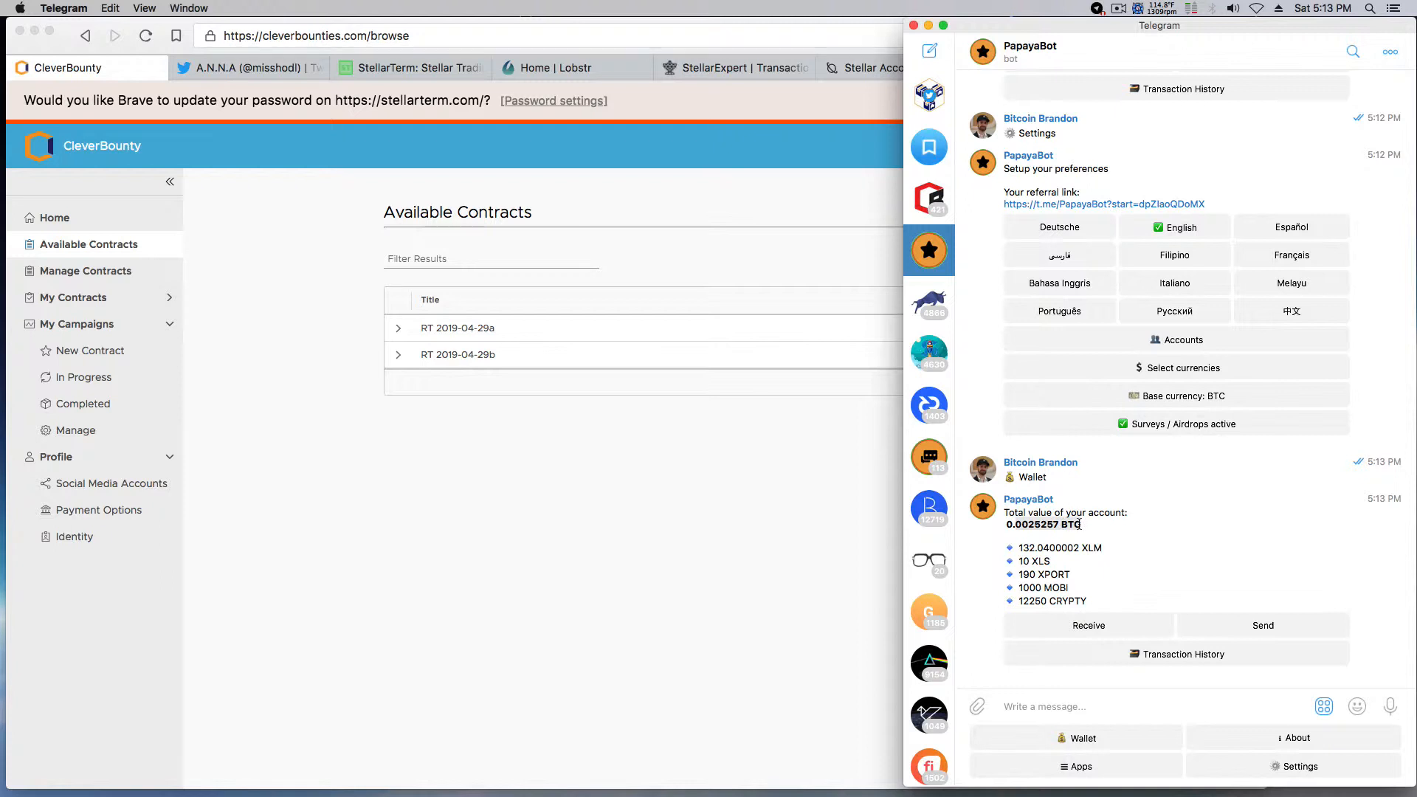
left_click(1079, 524)
Trace the 2750 CRYPTY payment from PapayaBot's transaction history into StellarExpert, examining its details and the receiving account's operations.
left_click(1179, 662)
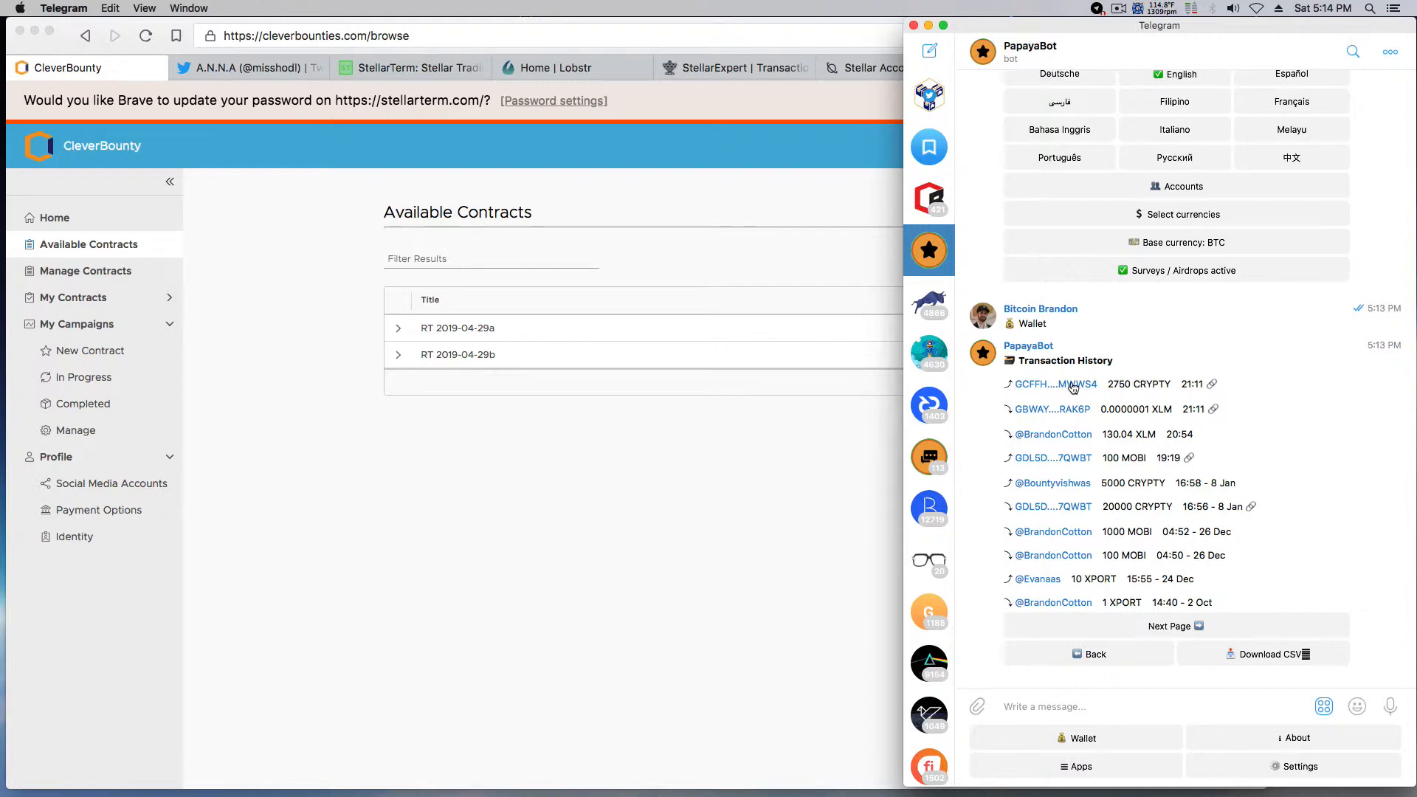
left_click(1212, 385)
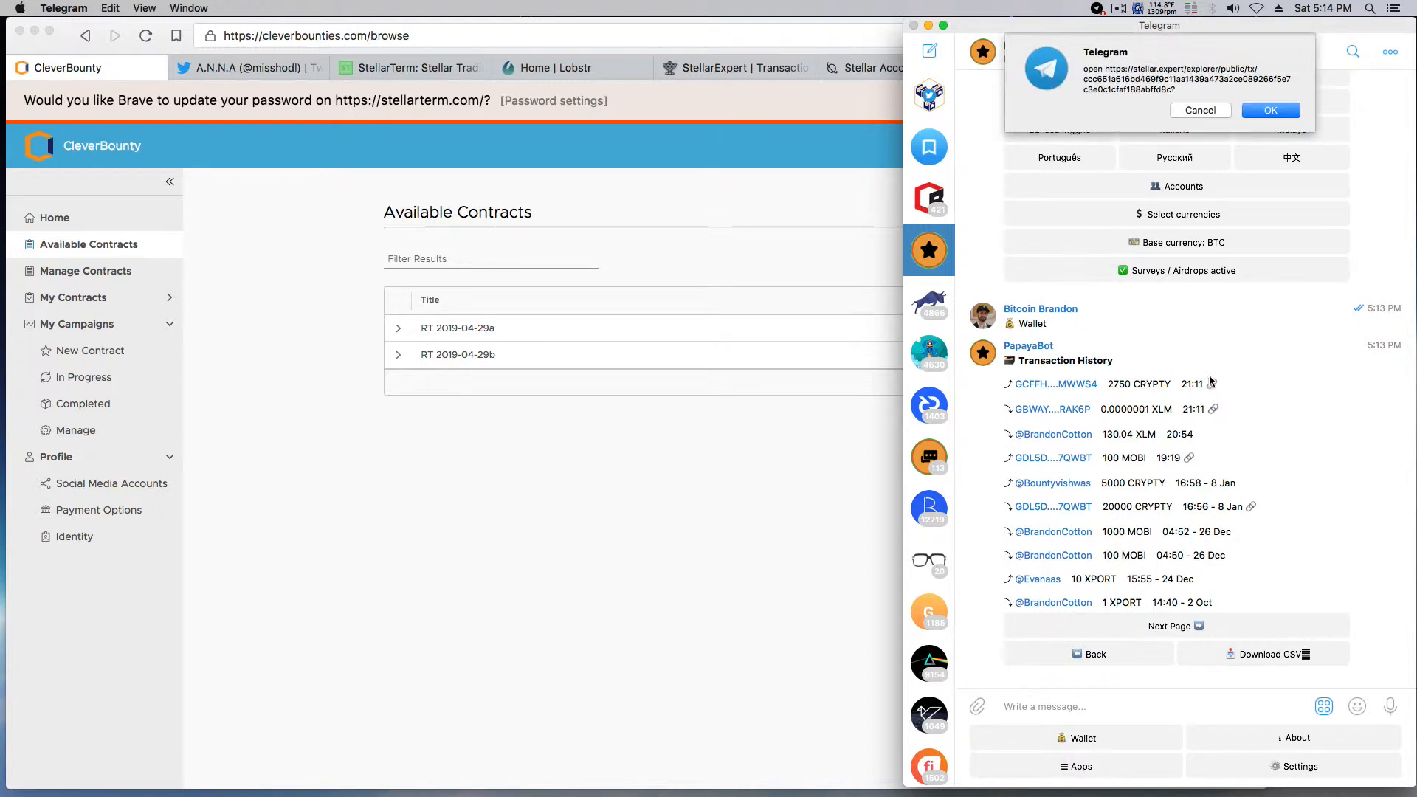
left_click(1268, 110)
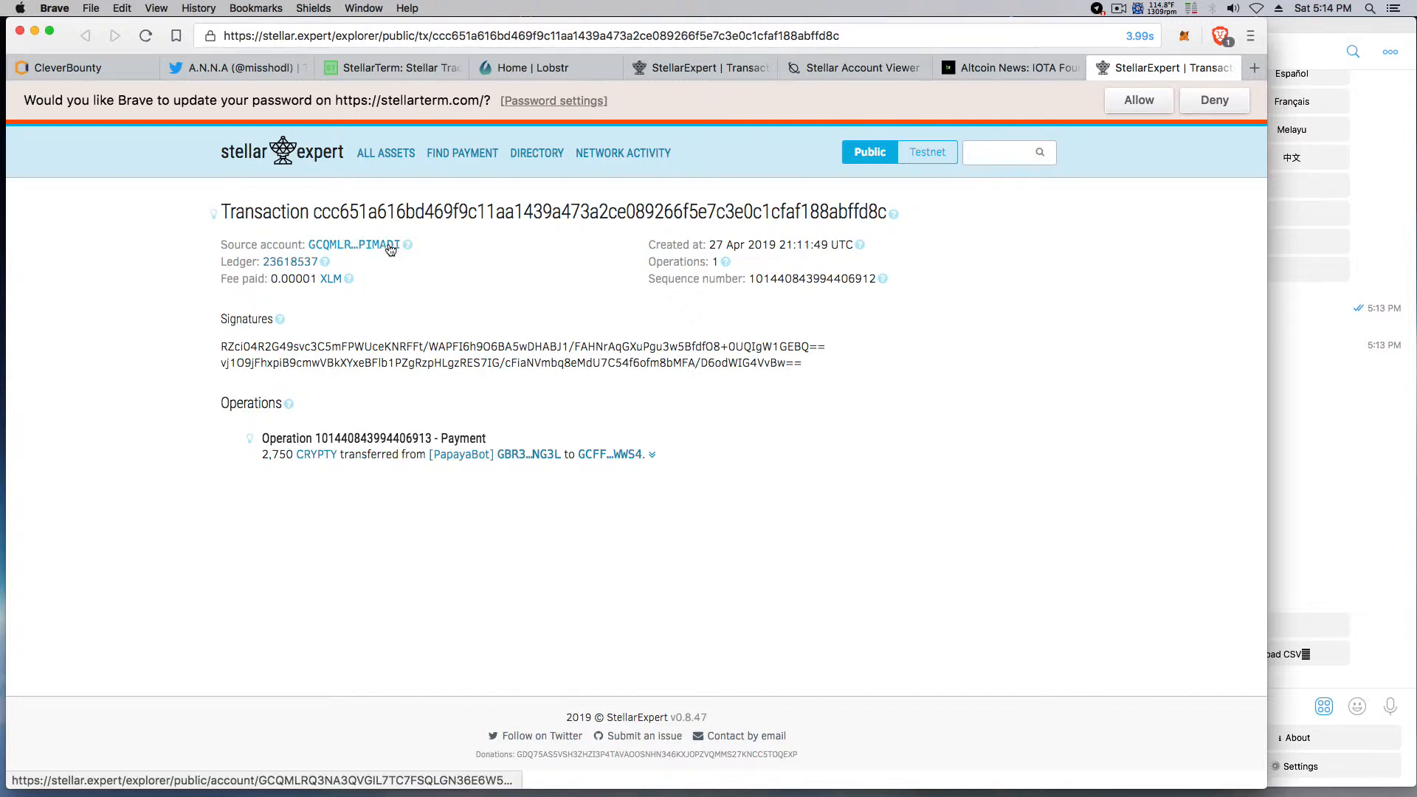
left_click(652, 454)
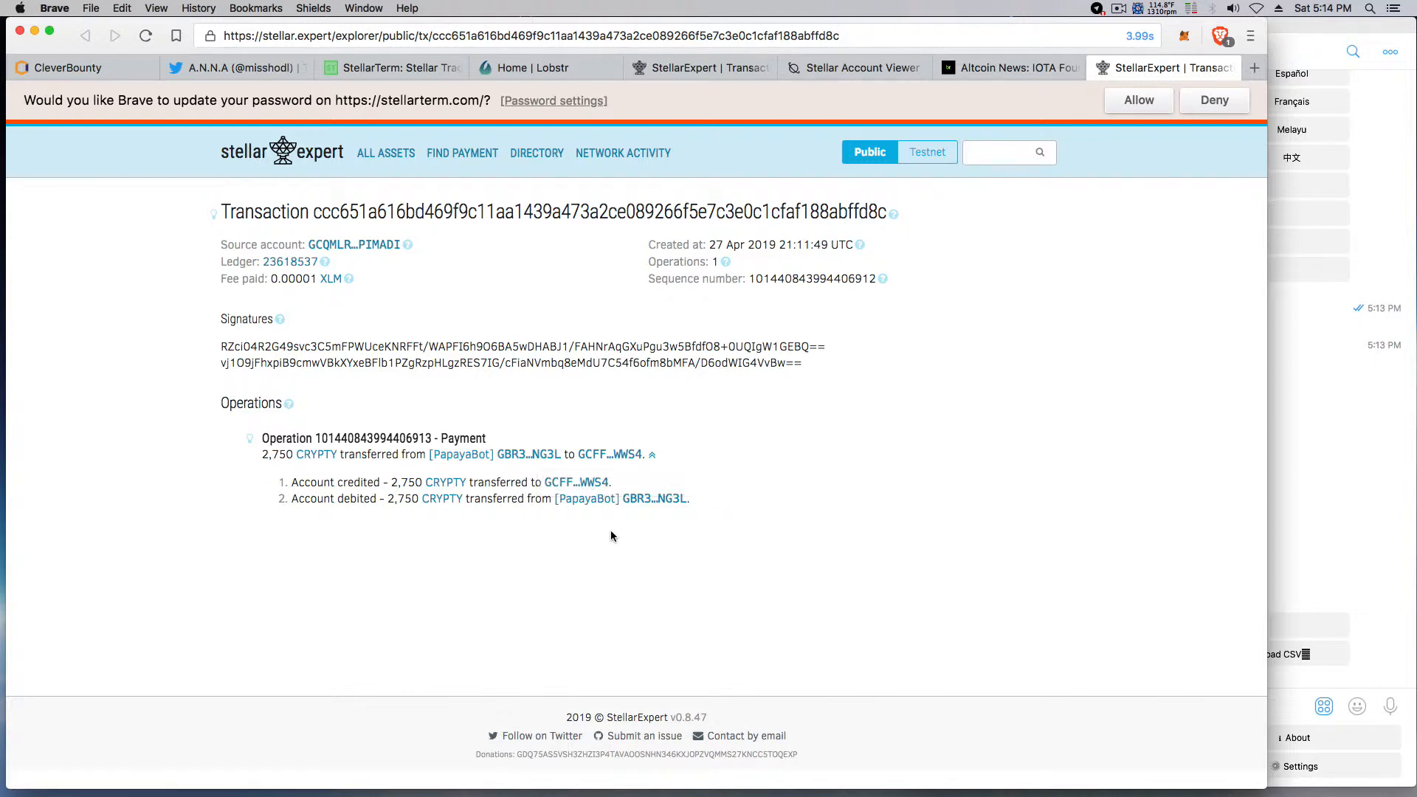
left_click(615, 456)
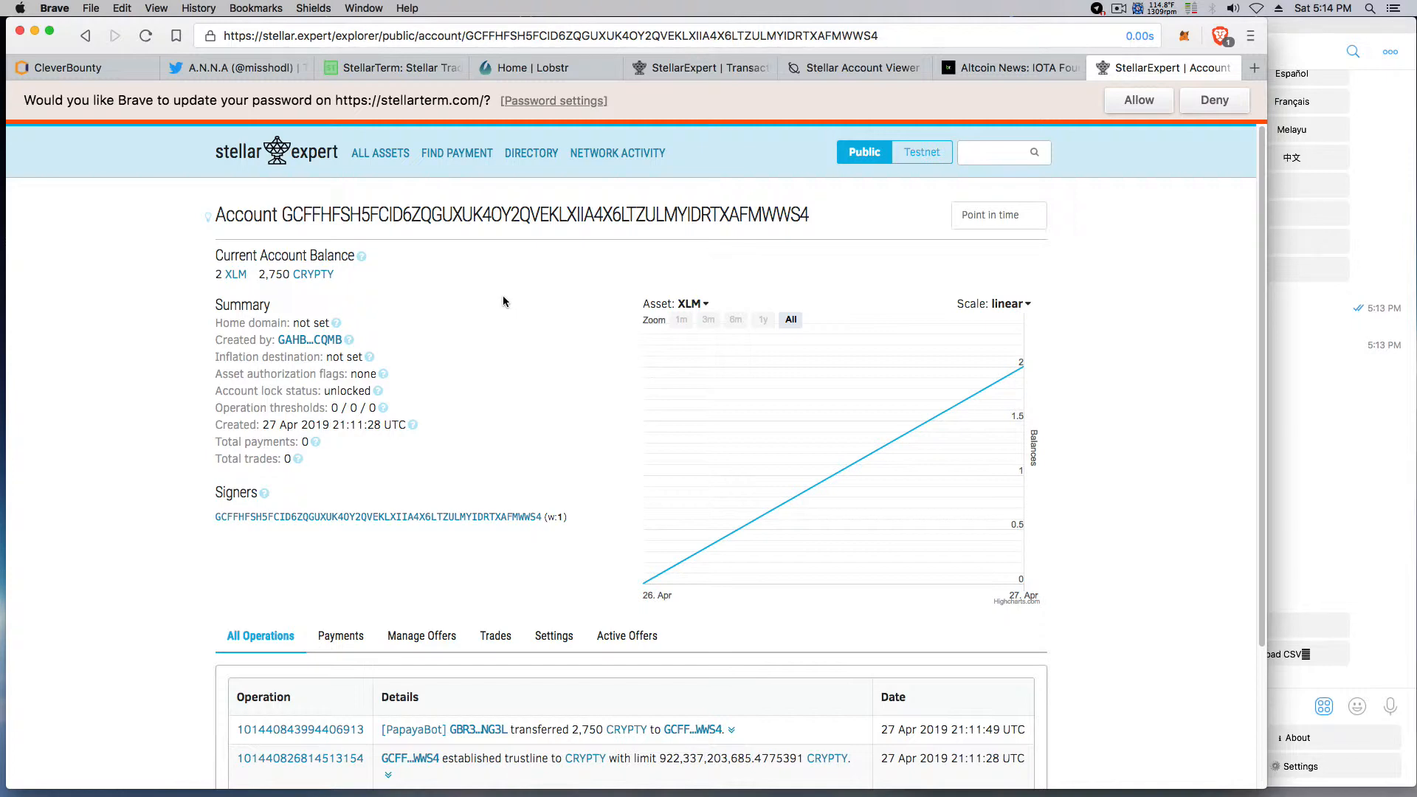
scroll(503, 301, "down", 5)
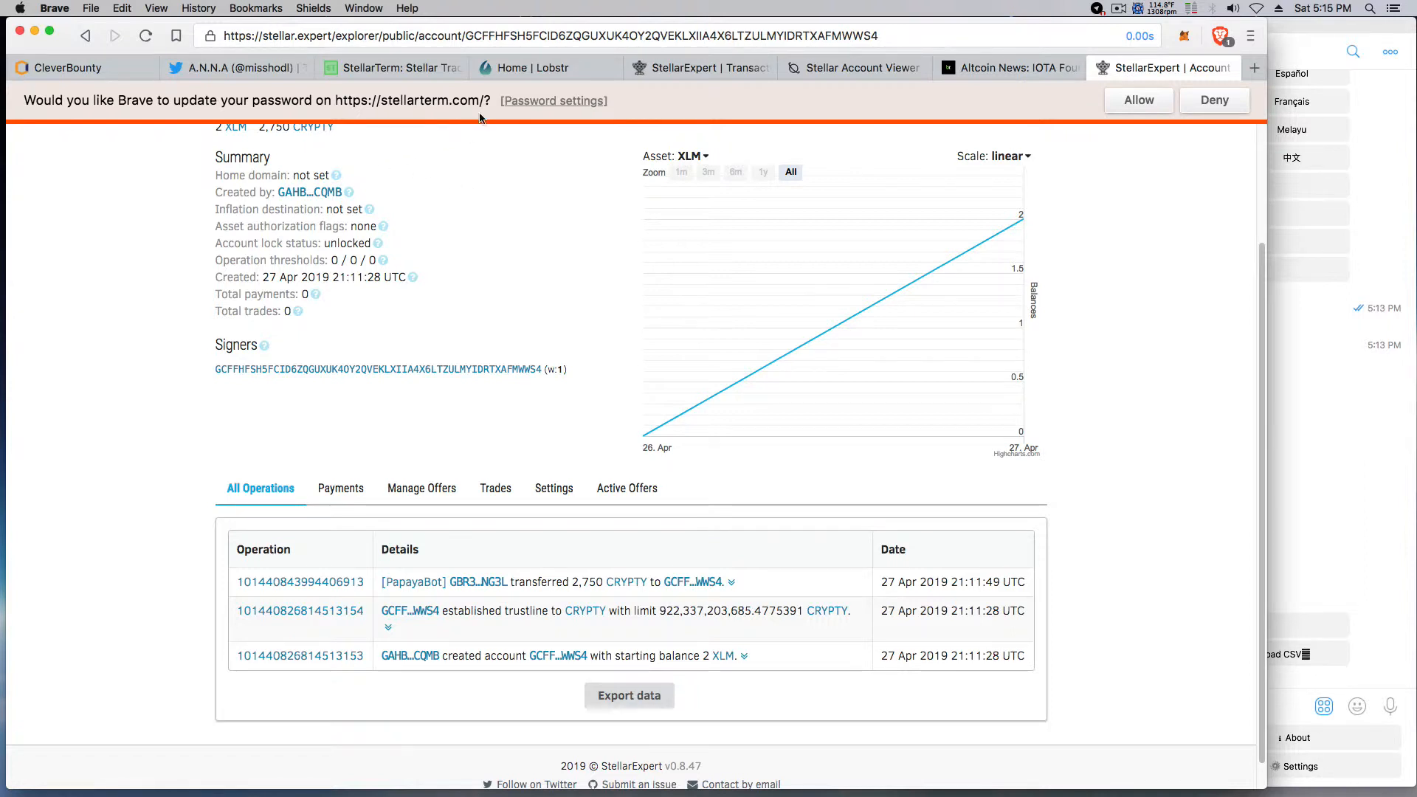
Switch to the open Lobstr wallet and view its account settings.
left_click(540, 67)
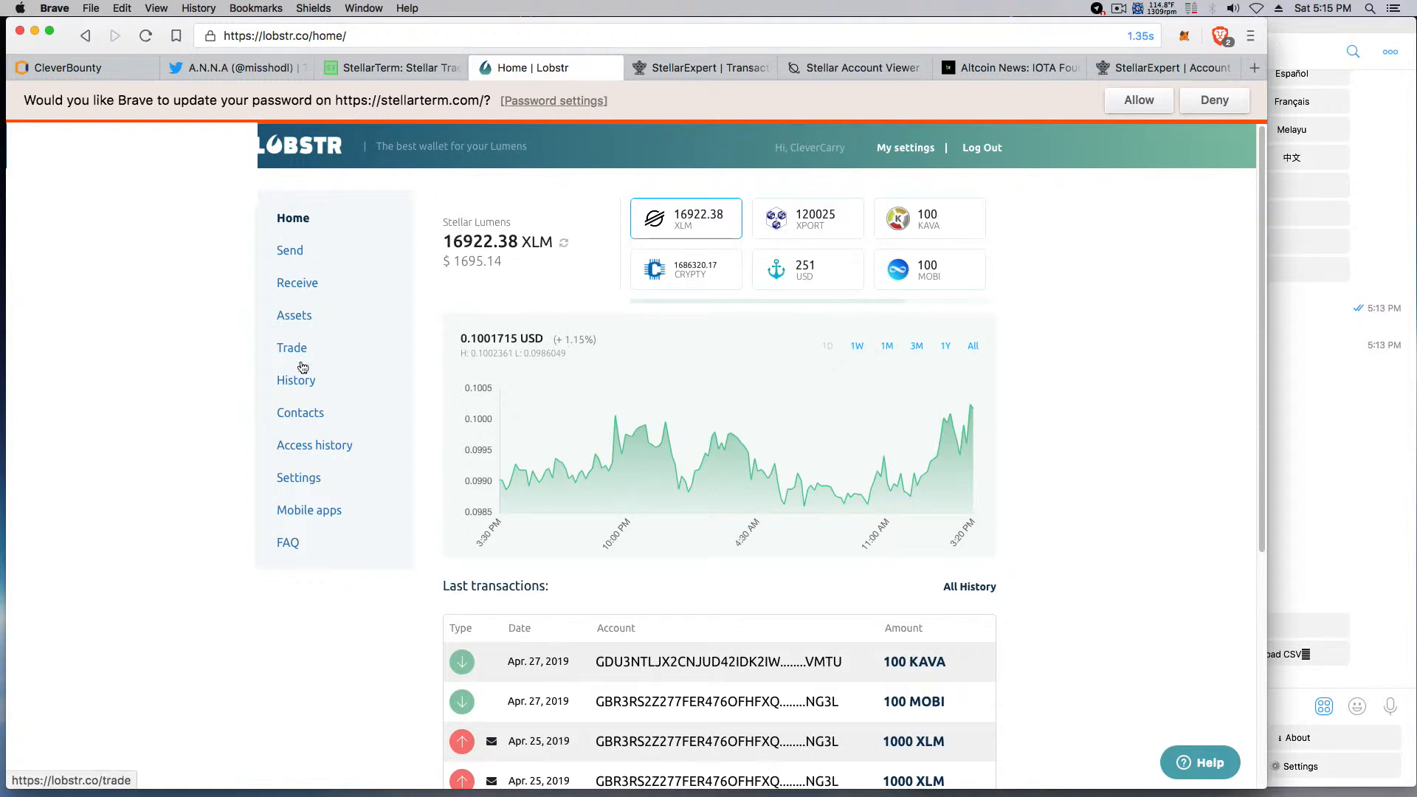
left_click(302, 479)
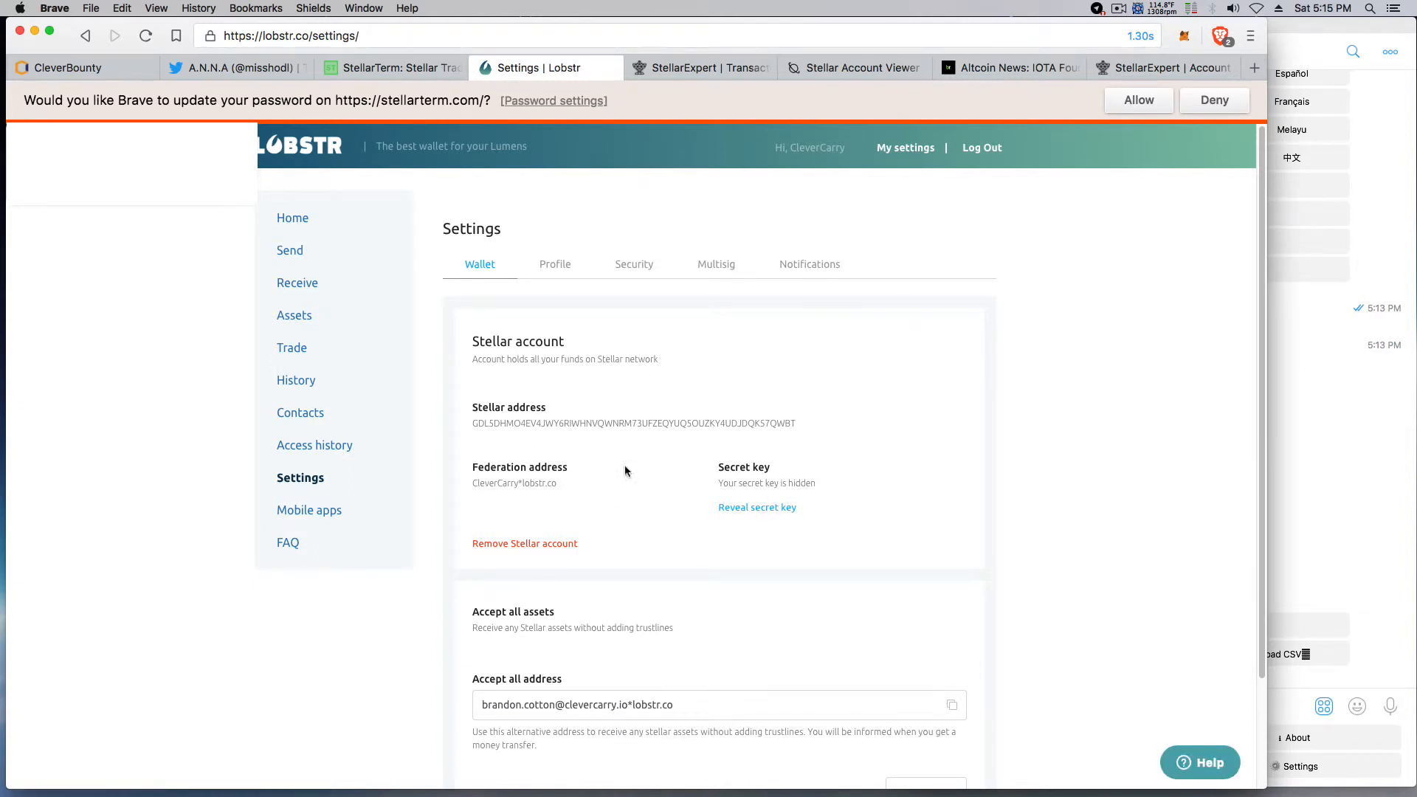
Return to CleverBounty and start a new contract in the CleverBounty campaign, titled "FB 123".
left_click(99, 74)
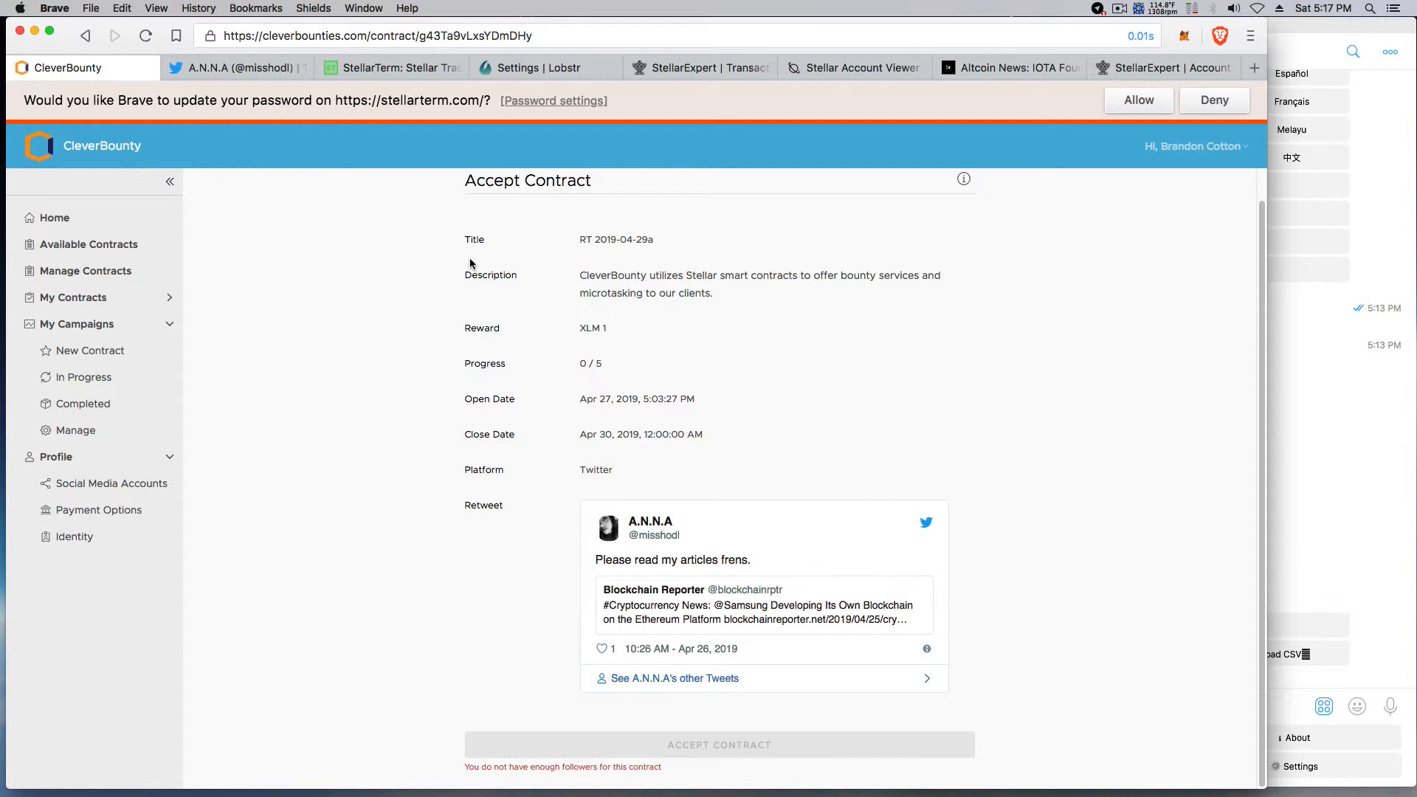
left_click(133, 354)
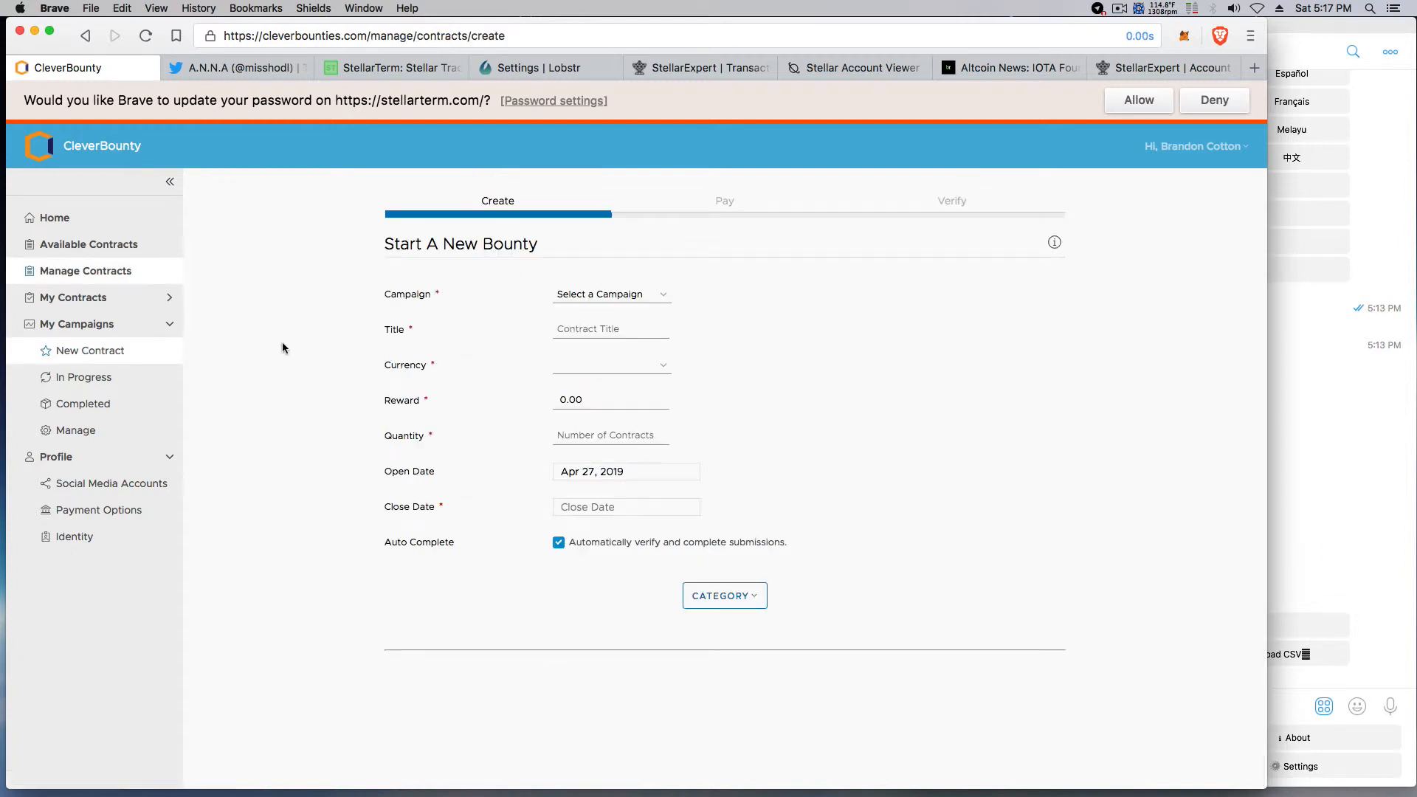
left_click(664, 292)
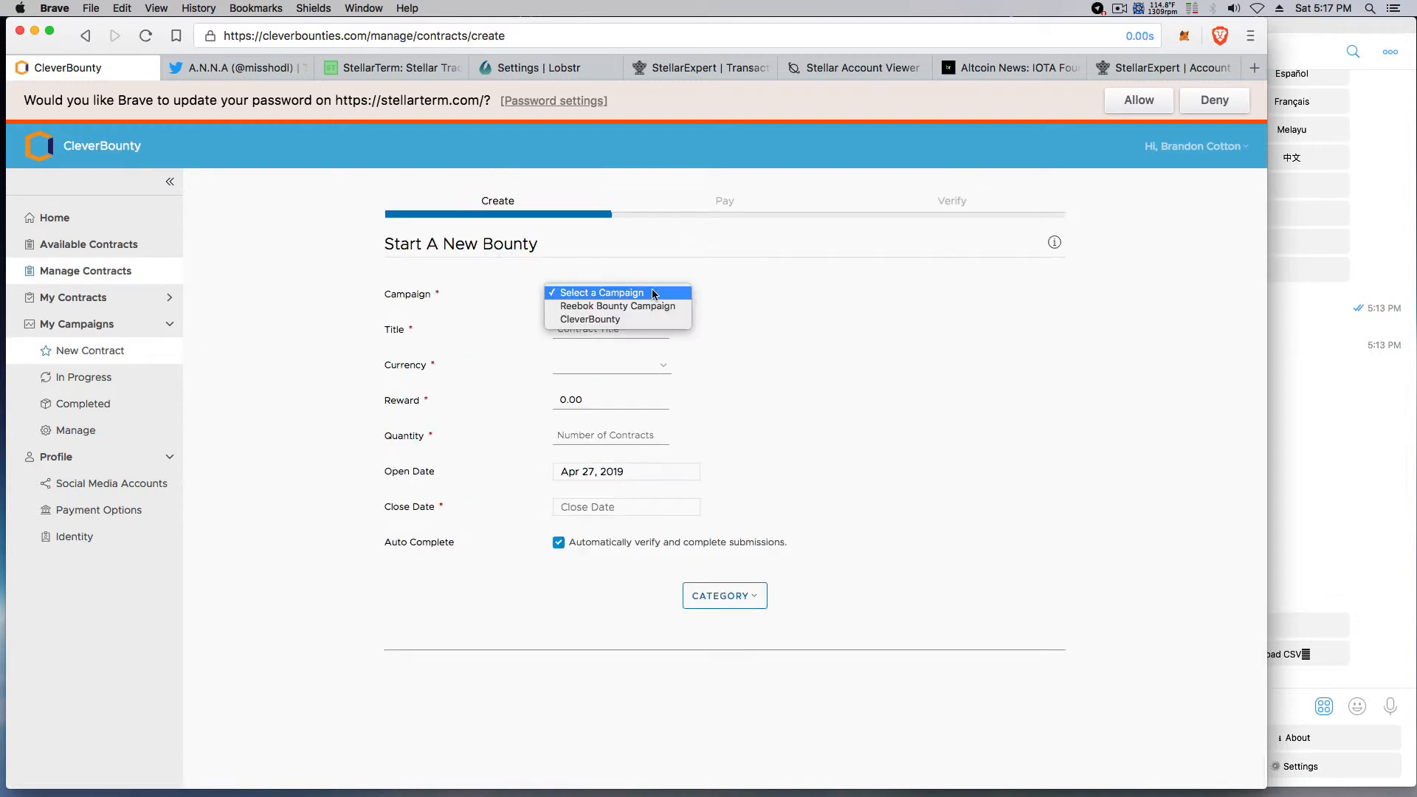
left_click(626, 320)
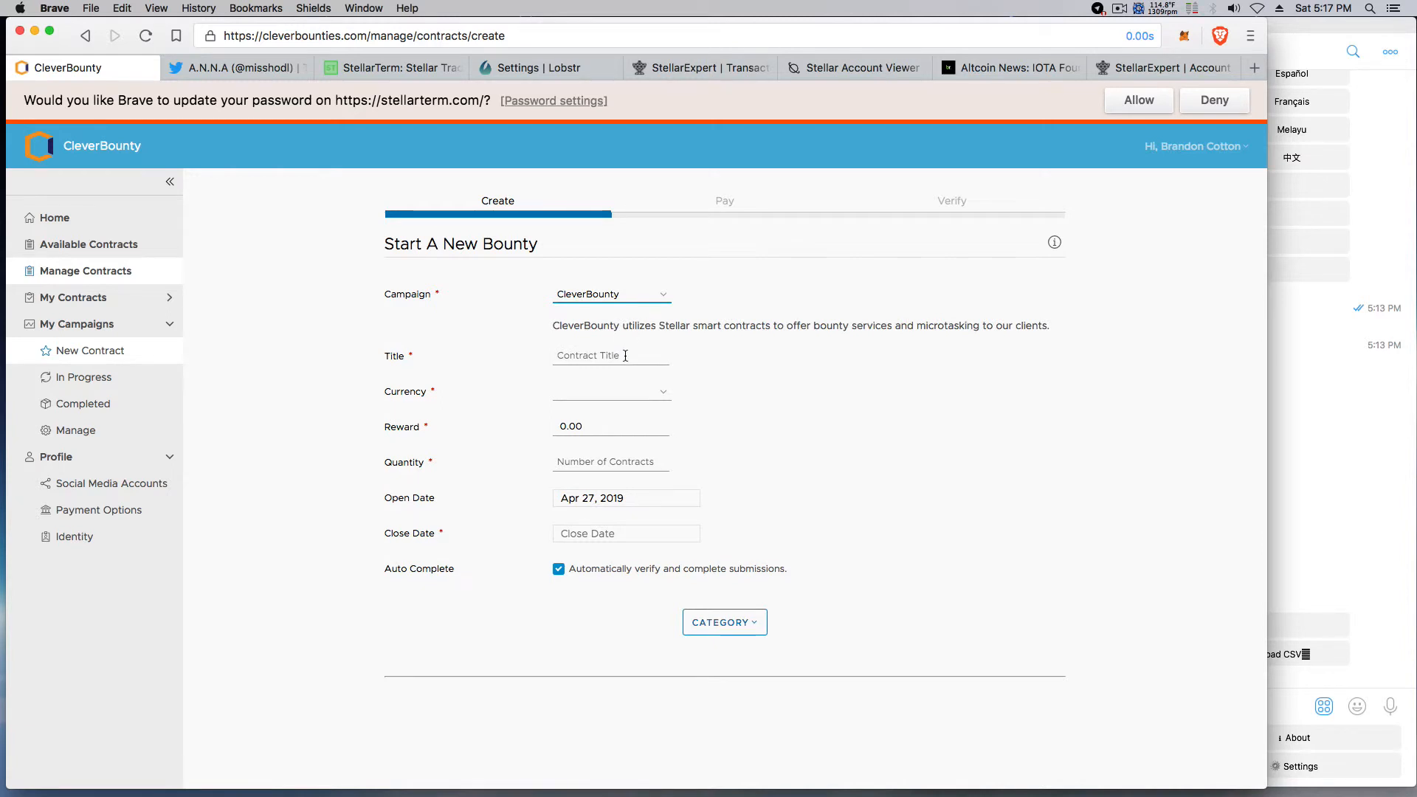
left_click(625, 355)
type("FB")
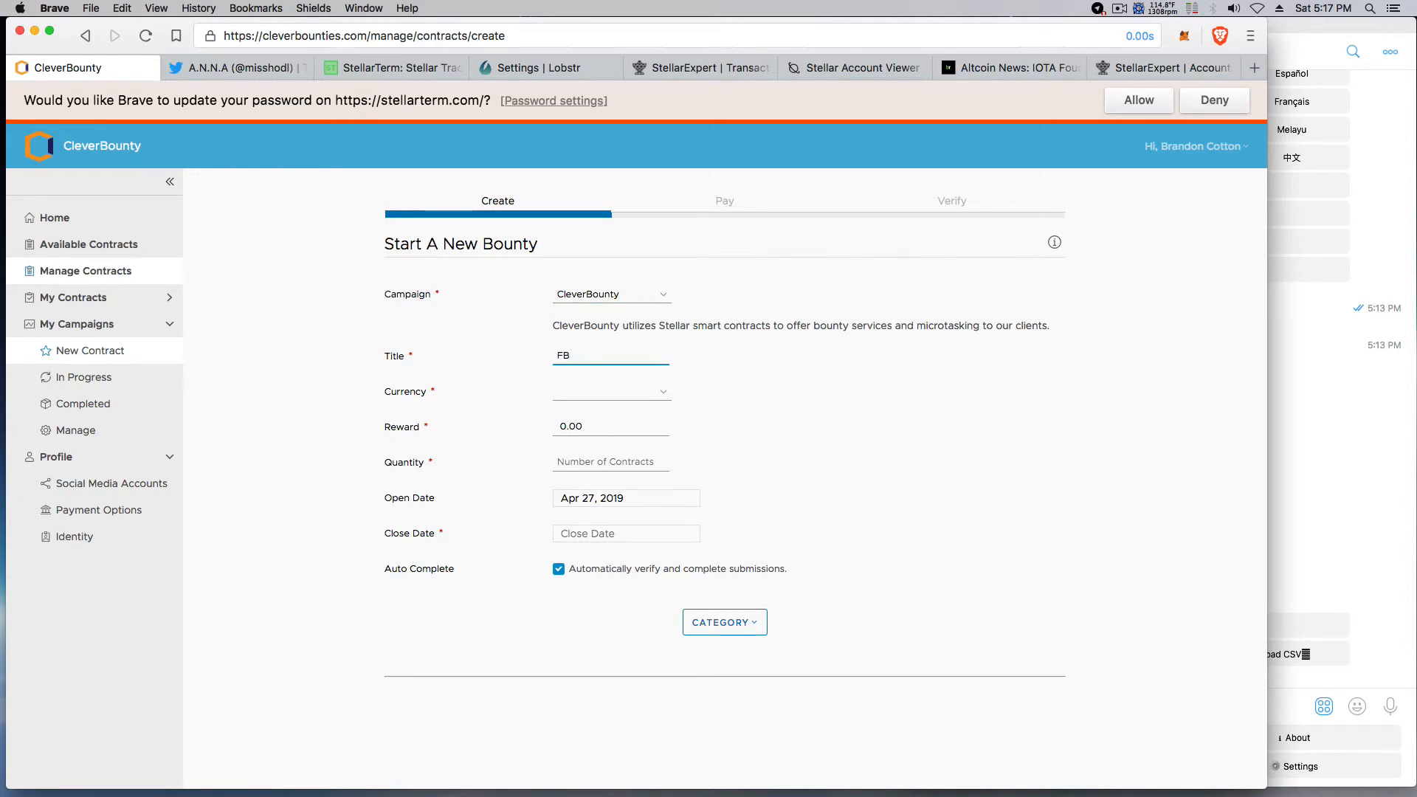
type(" 123")
Set the contract's currency to CRYPTY, with a reward of 500.00 and a quantity of 20.
left_click(665, 390)
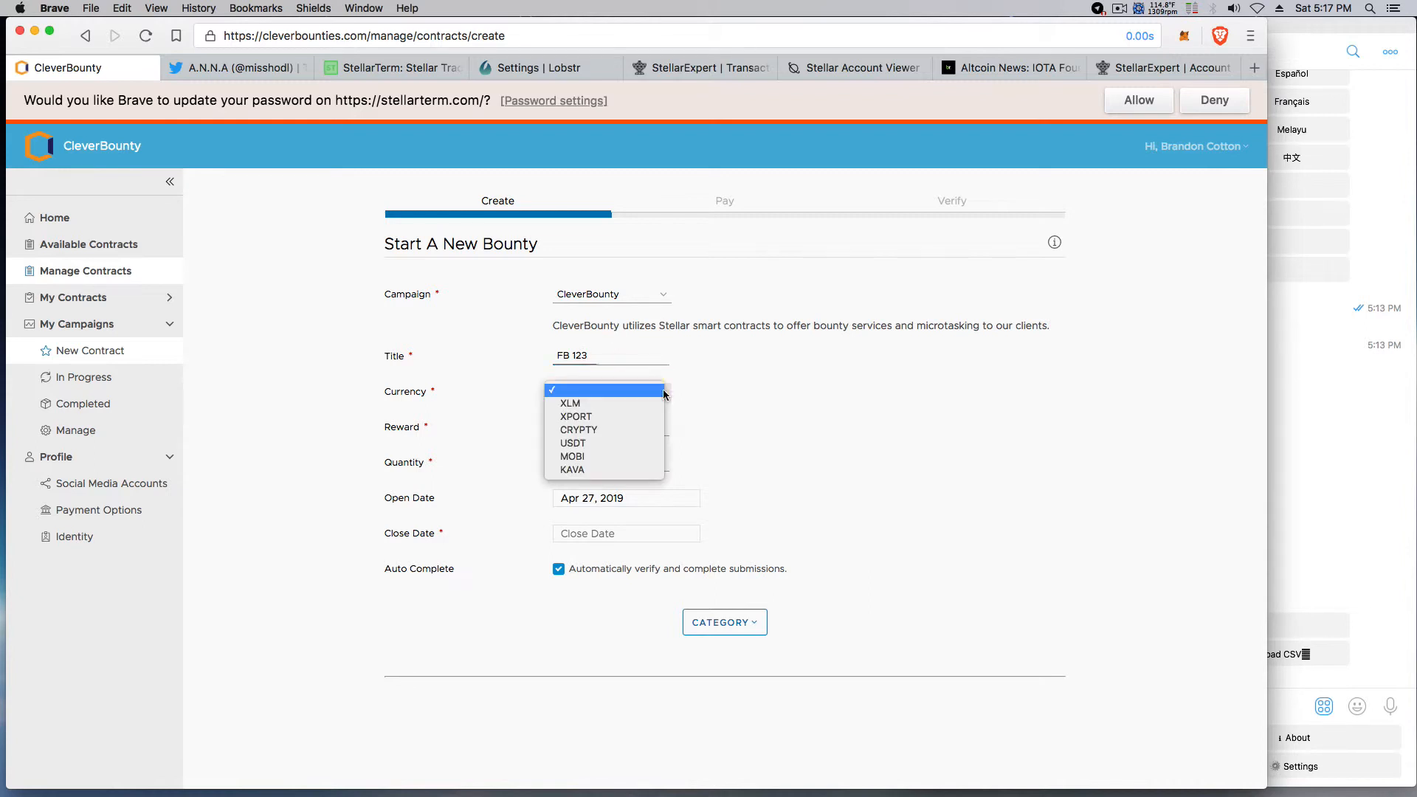
left_click(631, 430)
left_click(657, 428)
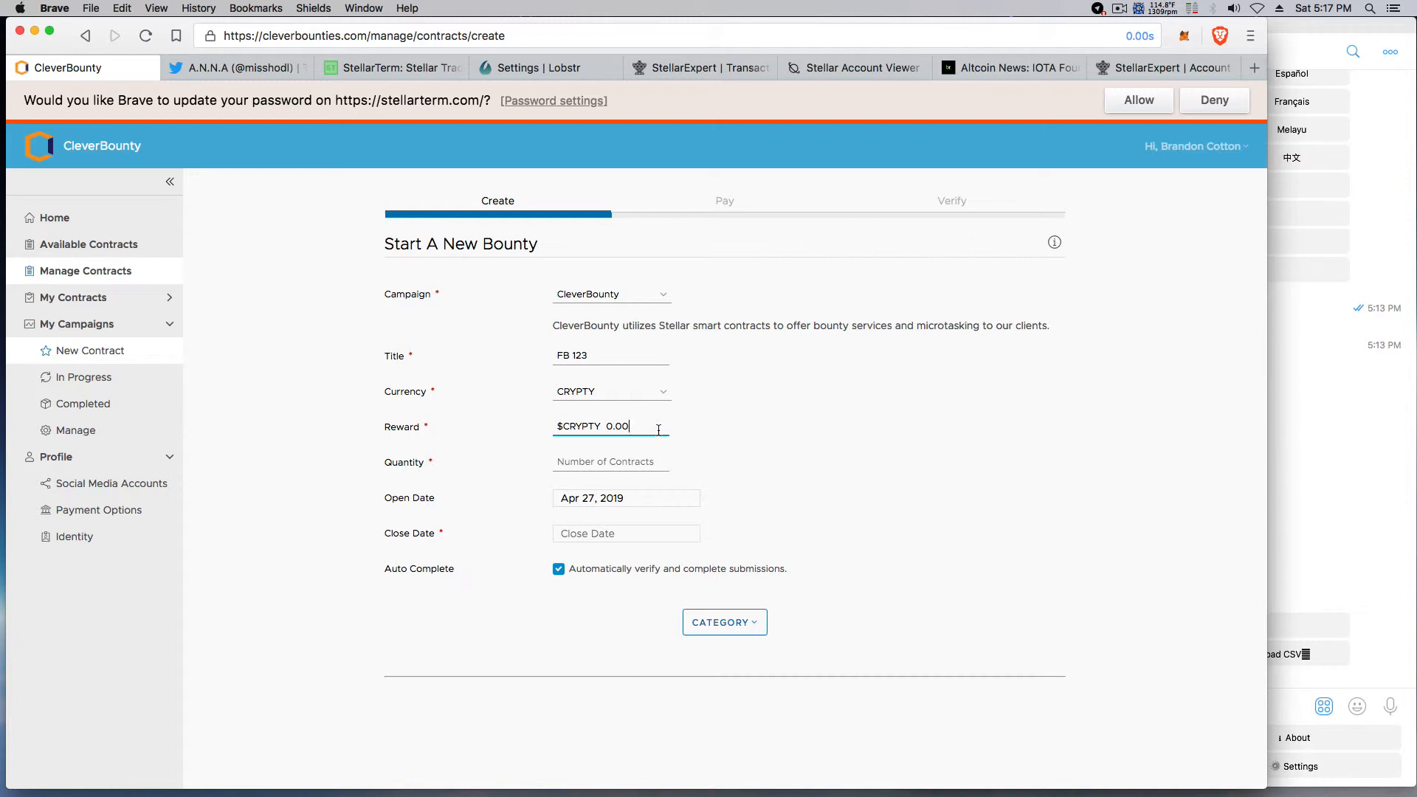
type("50000")
left_click(634, 461)
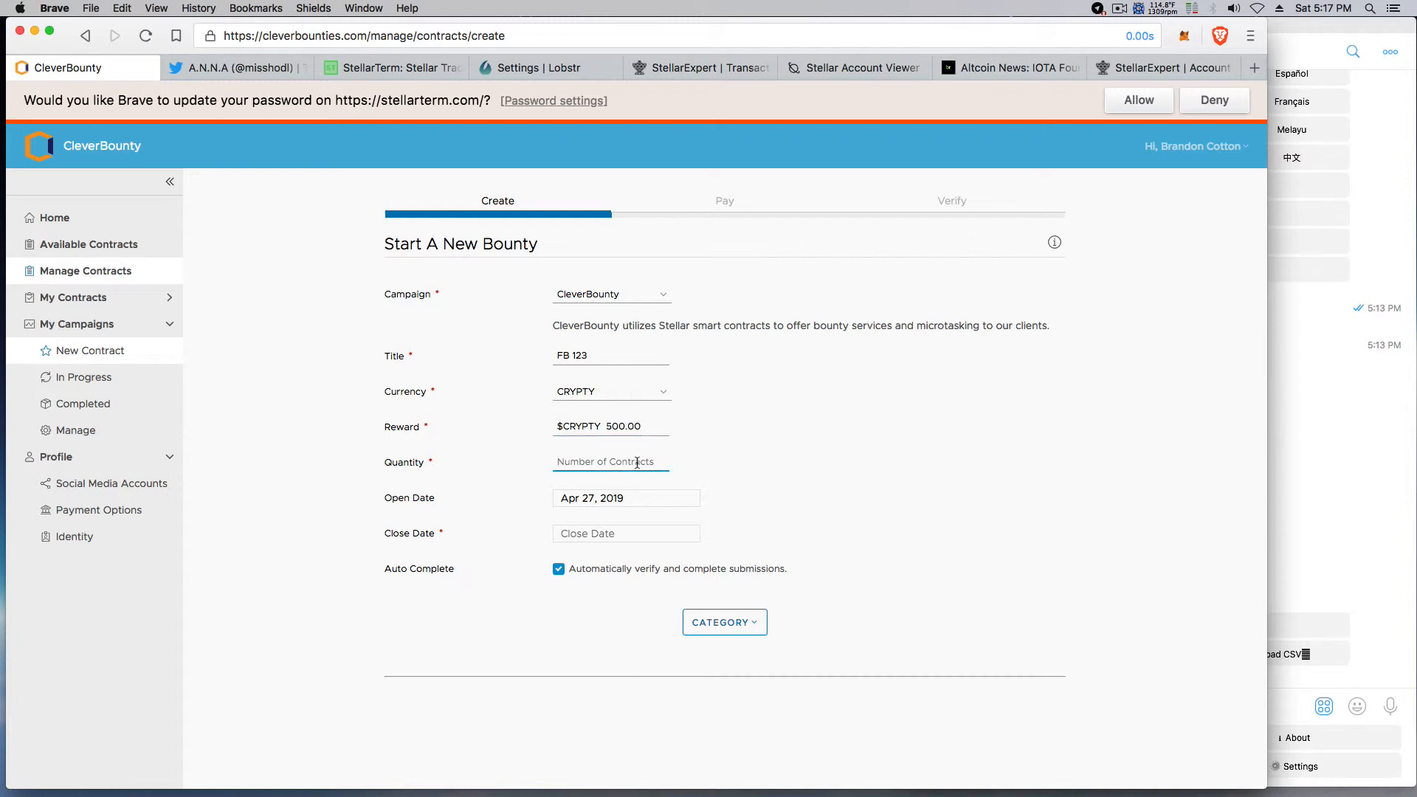
type("2")
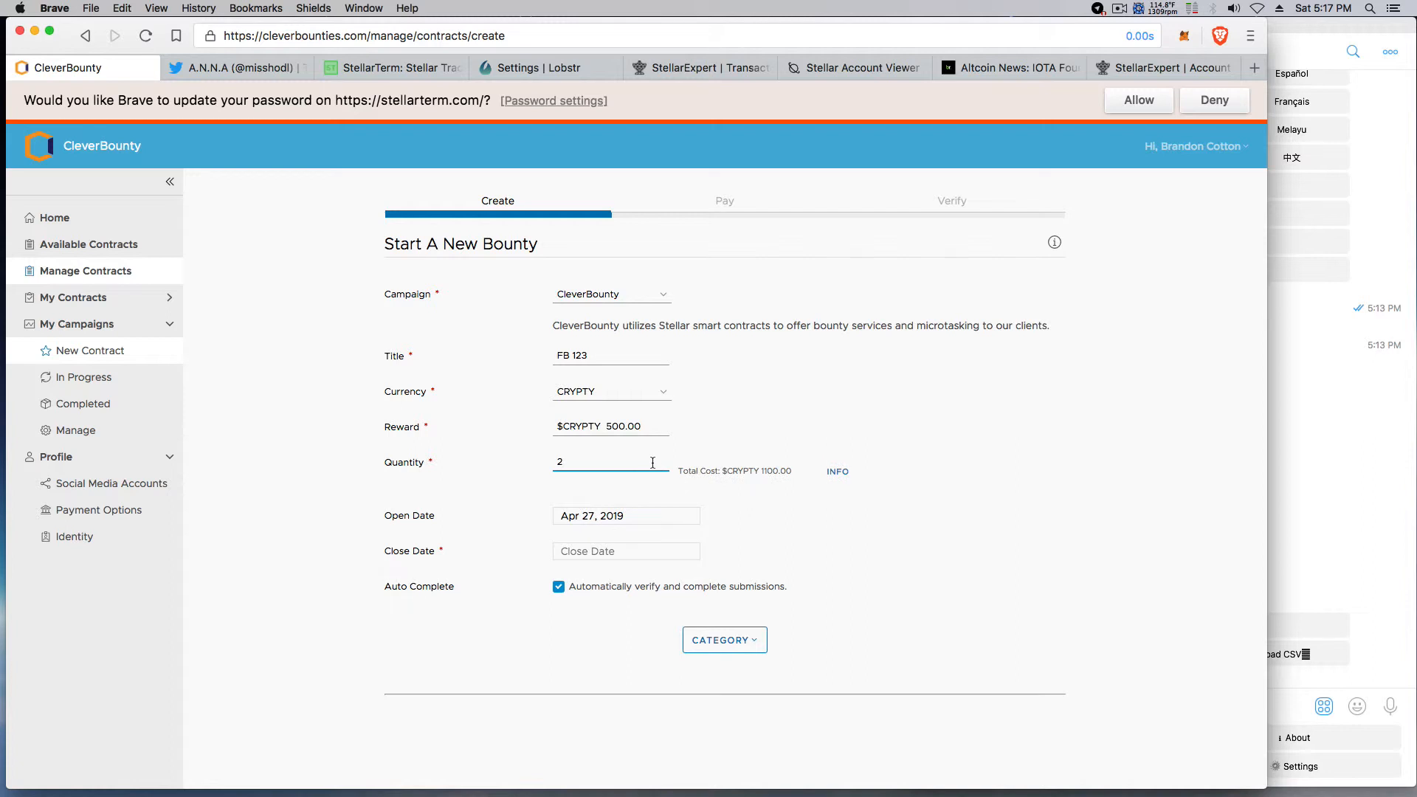
type("0")
Set the contract's close date to Apr 29, 2019.
left_click(656, 554)
scroll(727, 708, "down", 2)
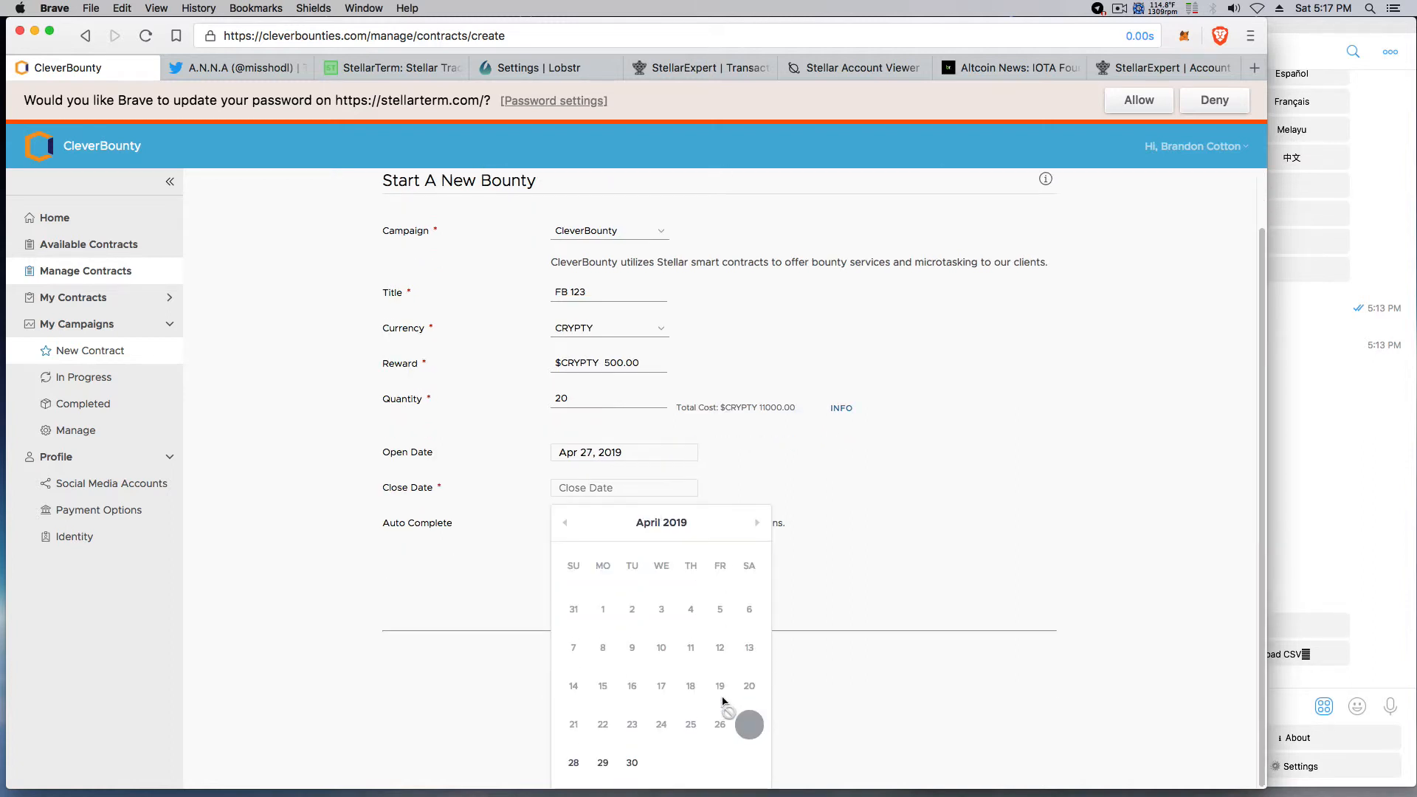
left_click(603, 763)
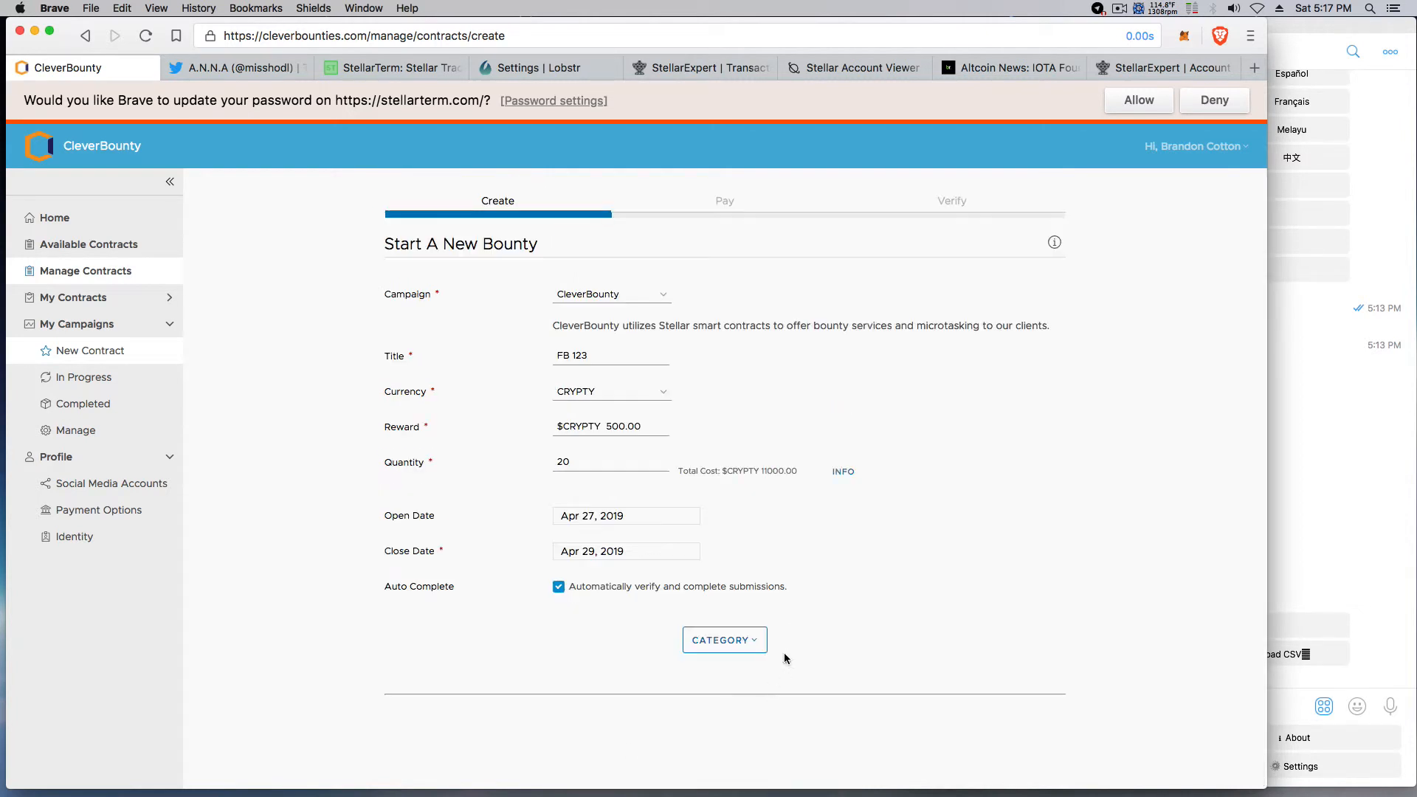
Set the contract's category to Facebook and bring up its task description.
left_click(753, 640)
left_click(734, 693)
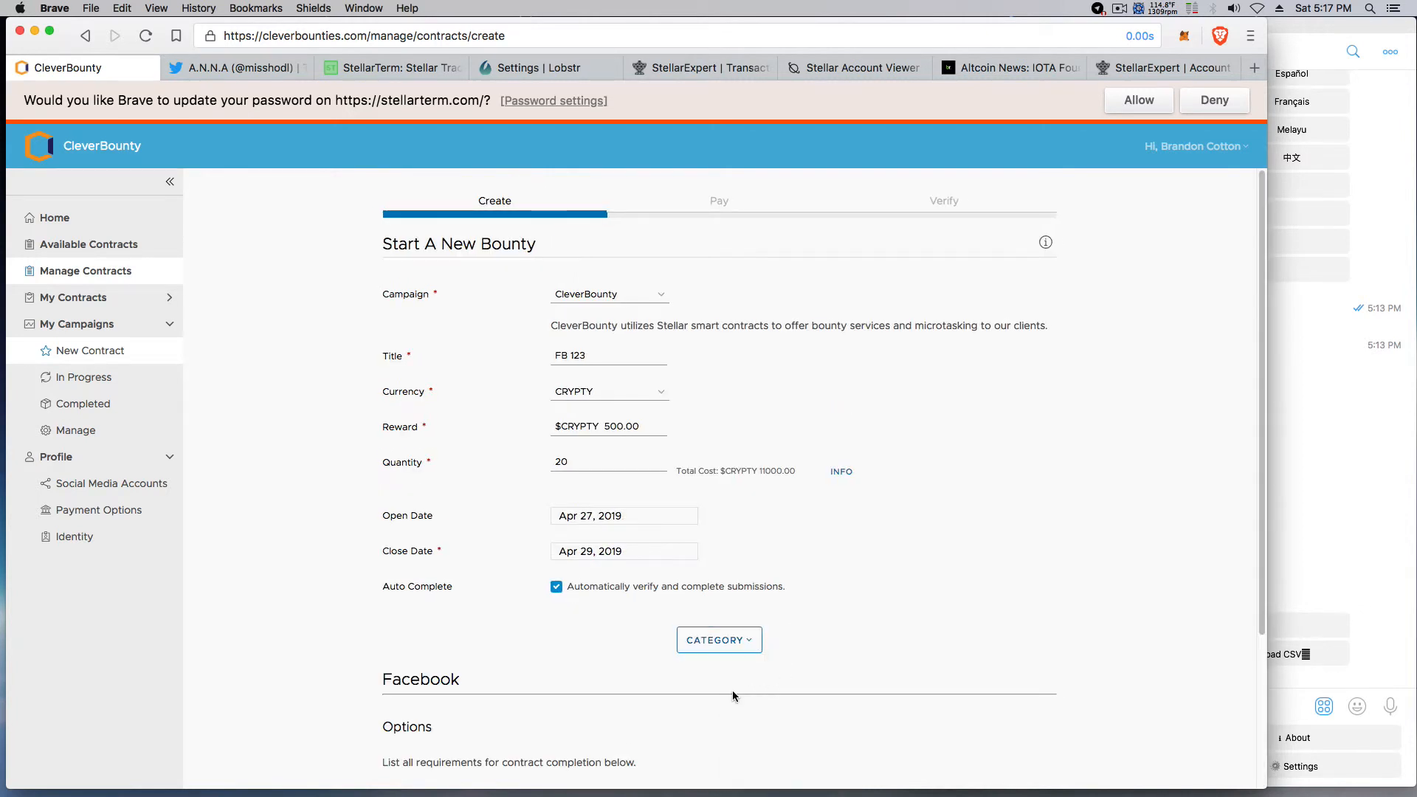
scroll(845, 550, "down", 3)
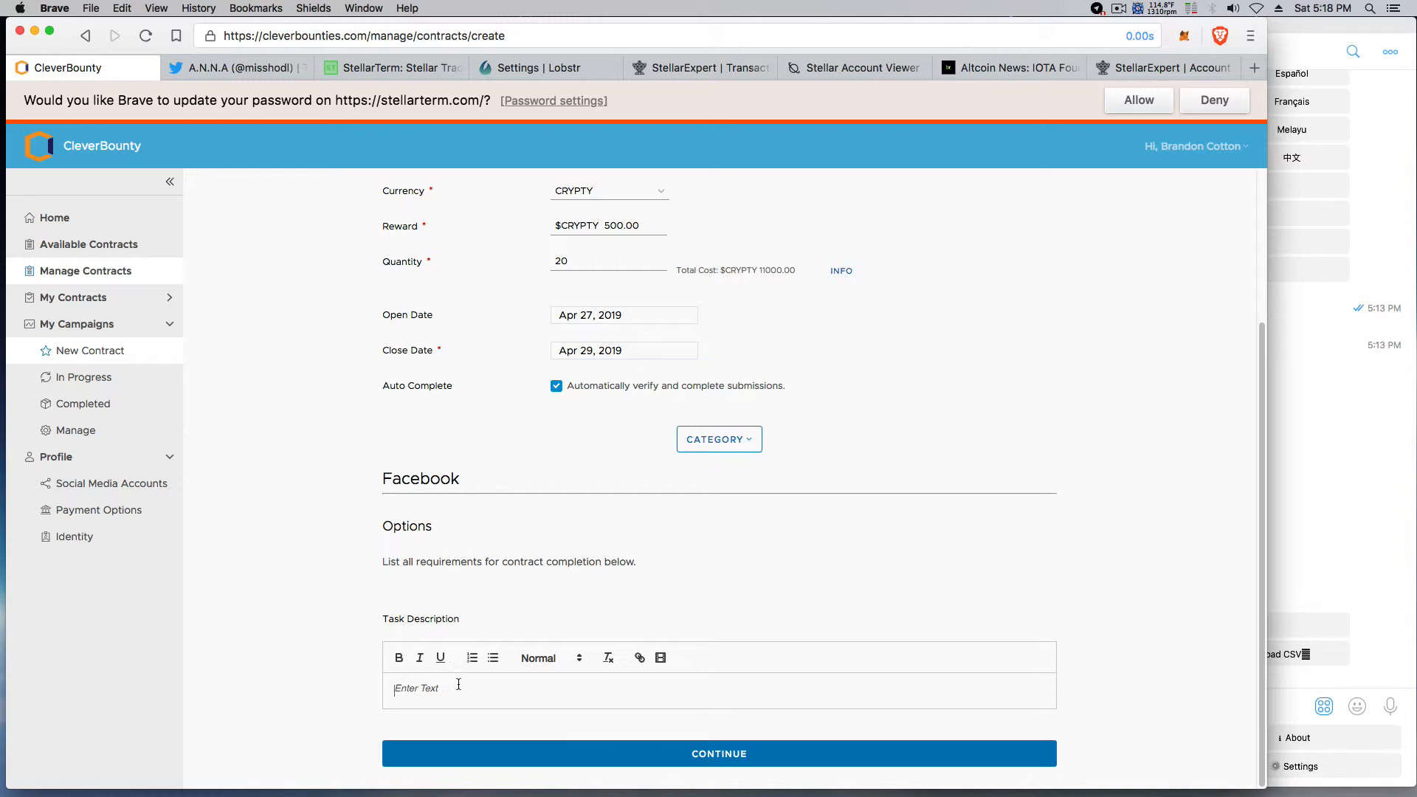
Copy the web address of the open blockchainreporter article on the IOTA Academy and paste it into the contract's task description.
left_click(991, 70)
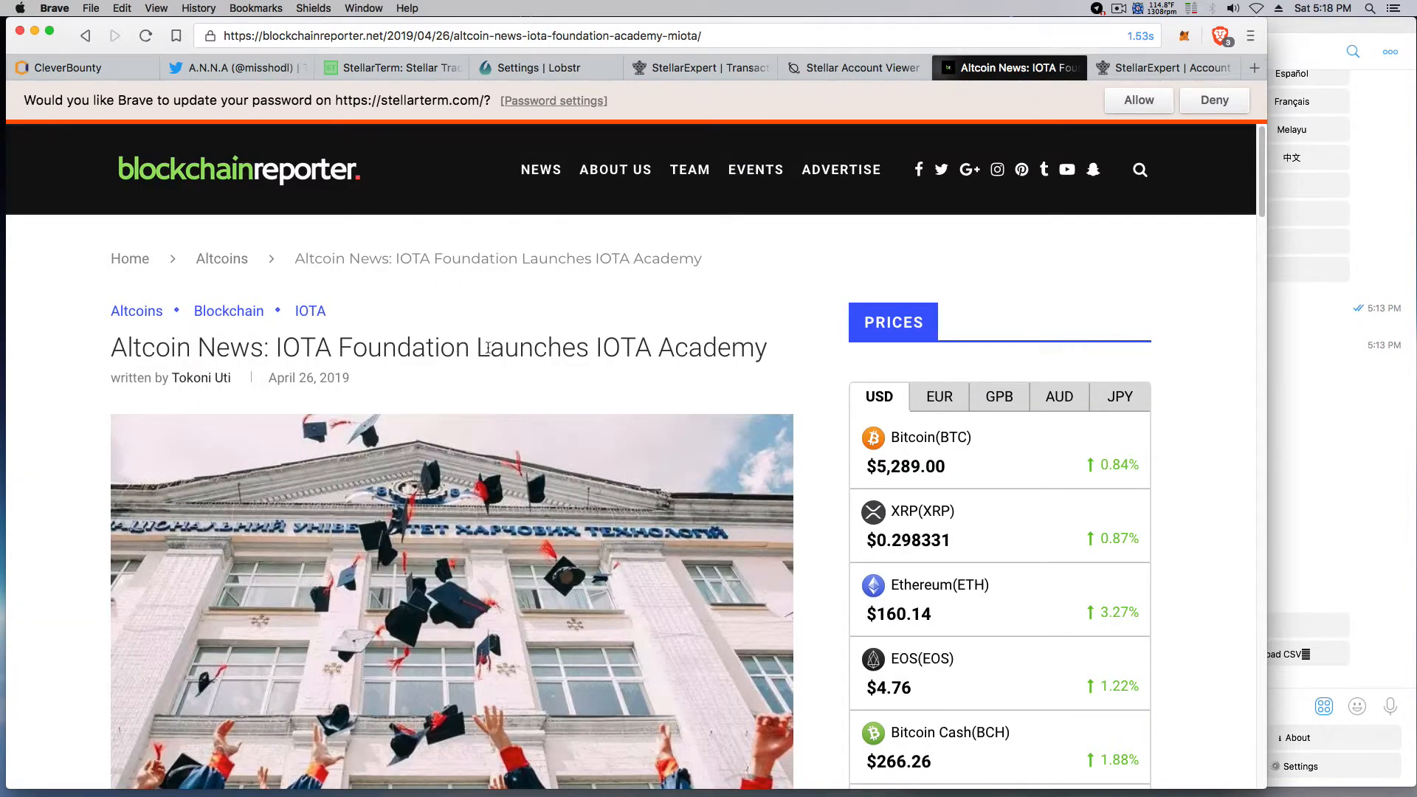
scroll(626, 325, "down", 5)
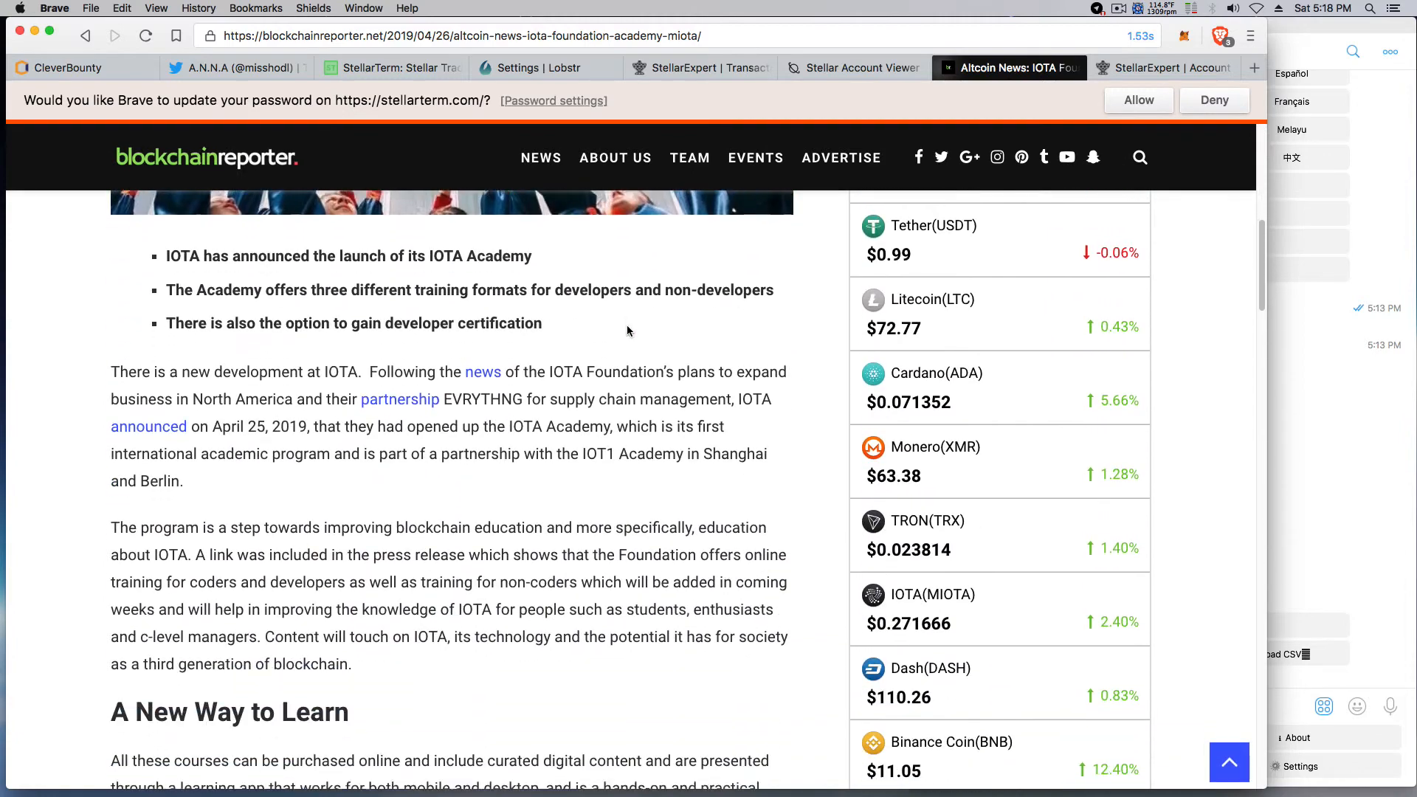
scroll(734, 131, "up", 10)
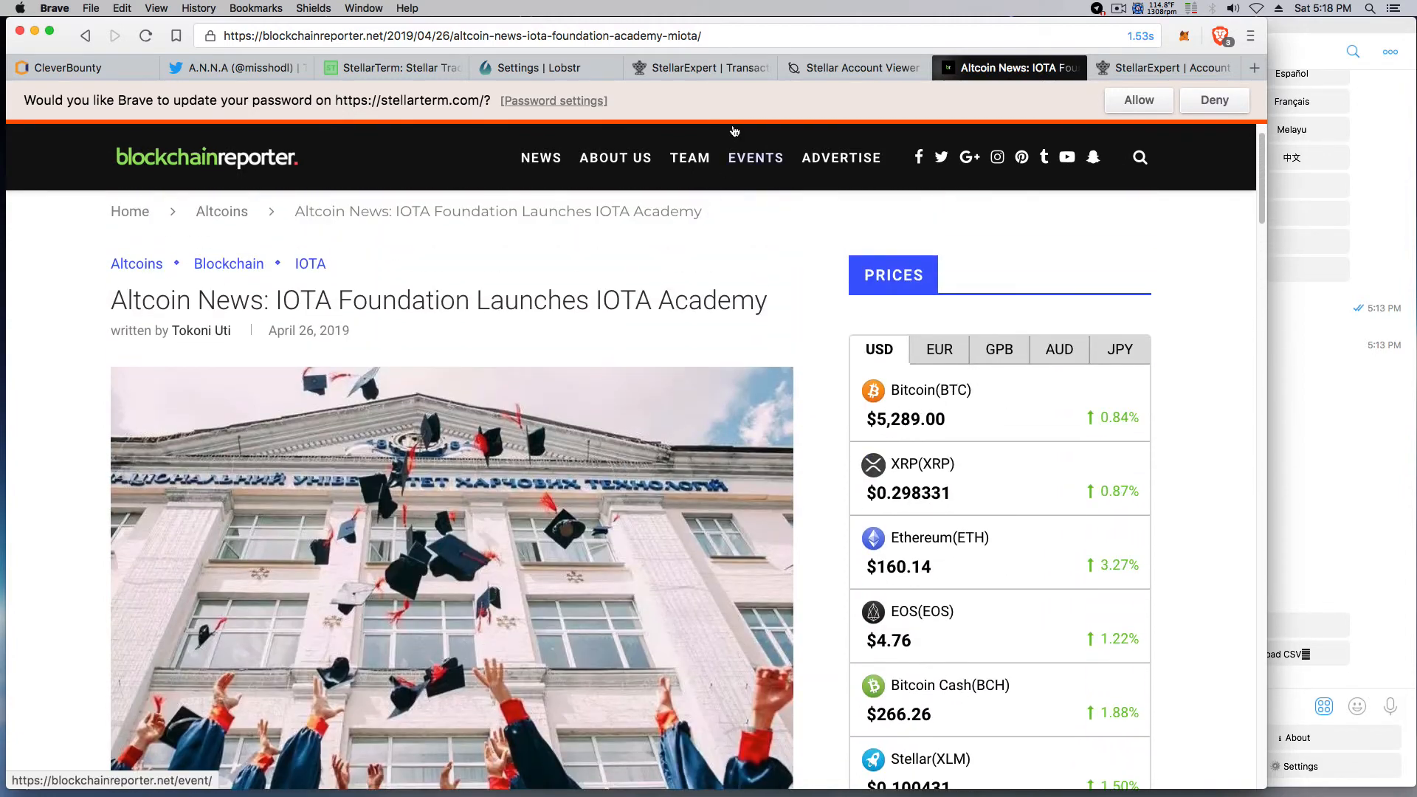
left_click(734, 37)
key("cmd+c")
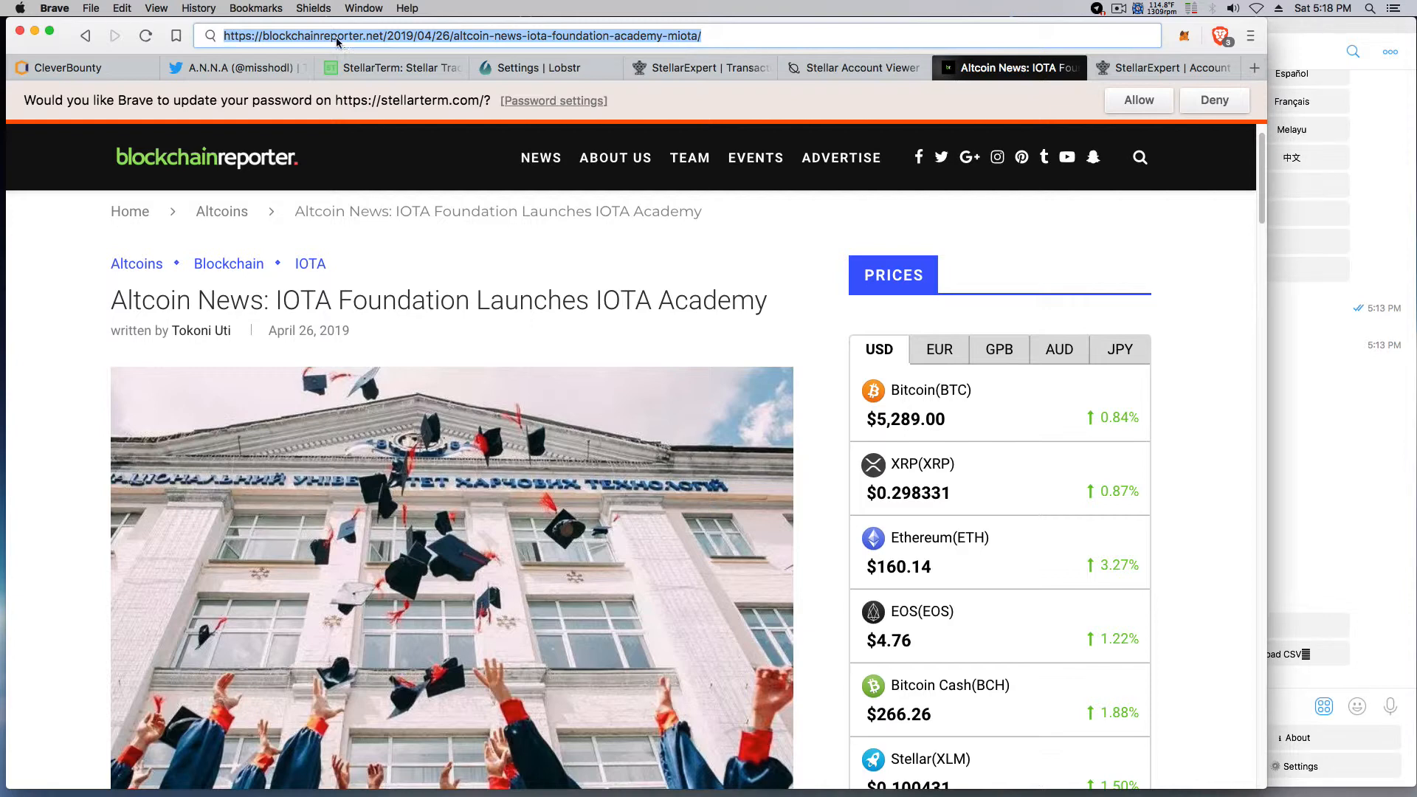
left_click(82, 68)
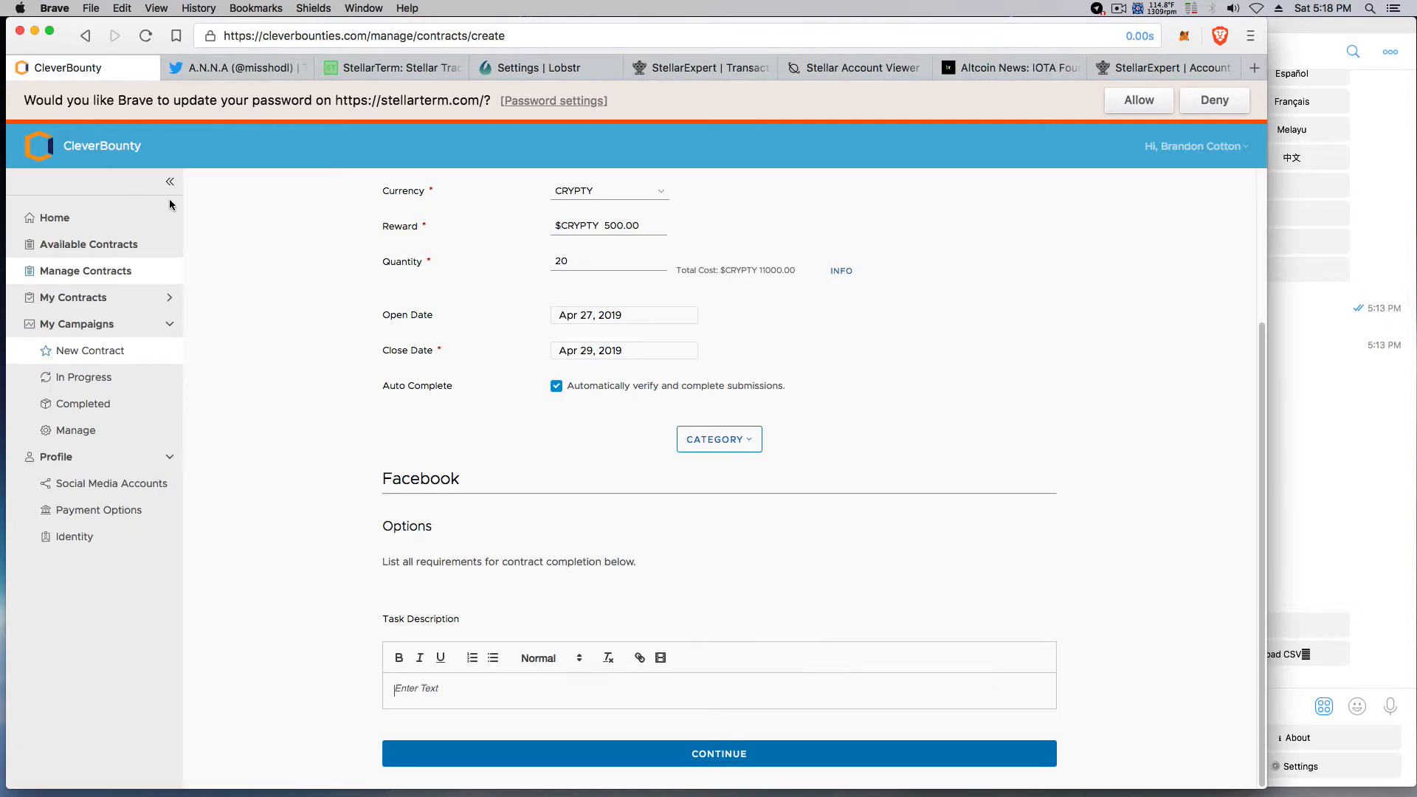
left_click(499, 688)
key("cmd+v")
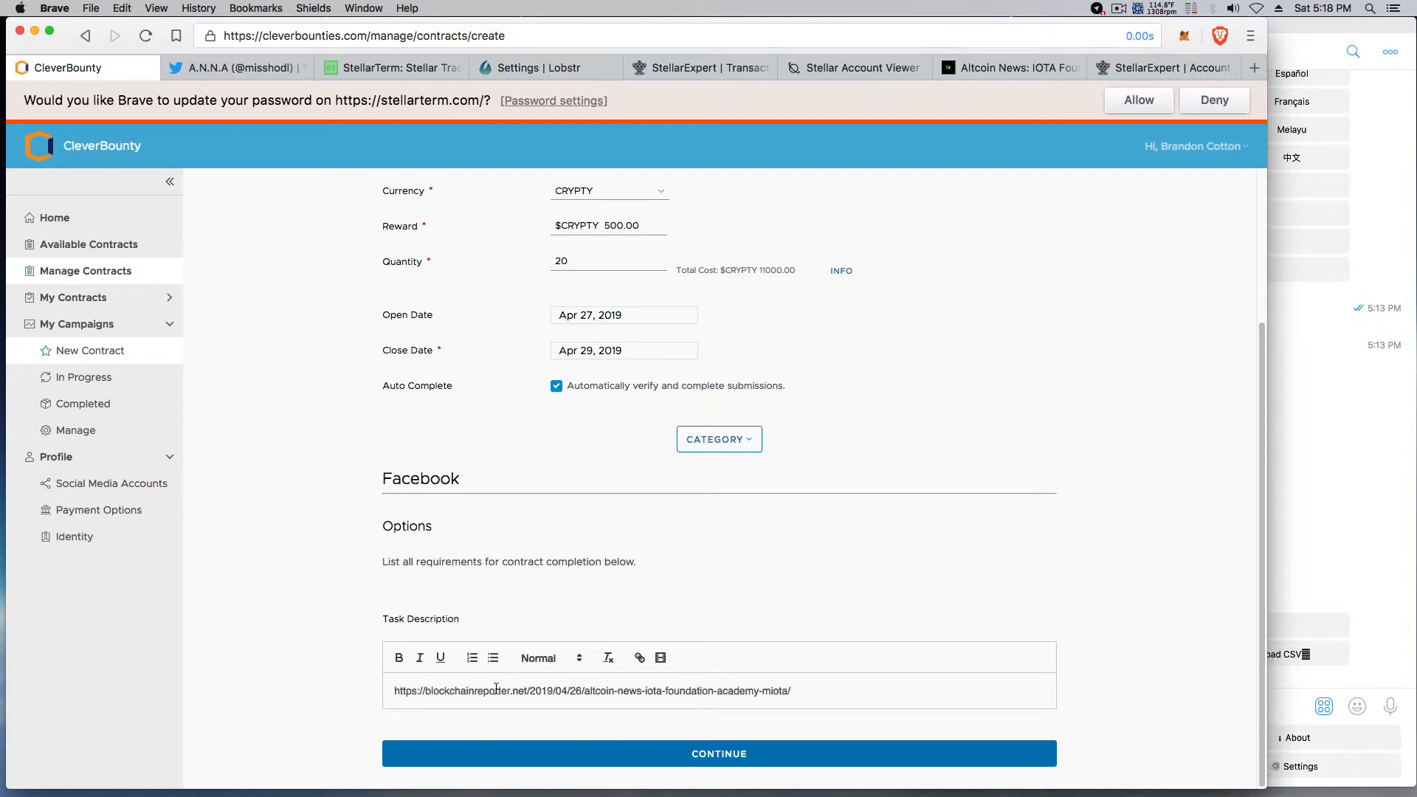
Add the line "Post this article in FB groups:" above the article link in the task description.
key("Return")
key("Return")
key("Return")
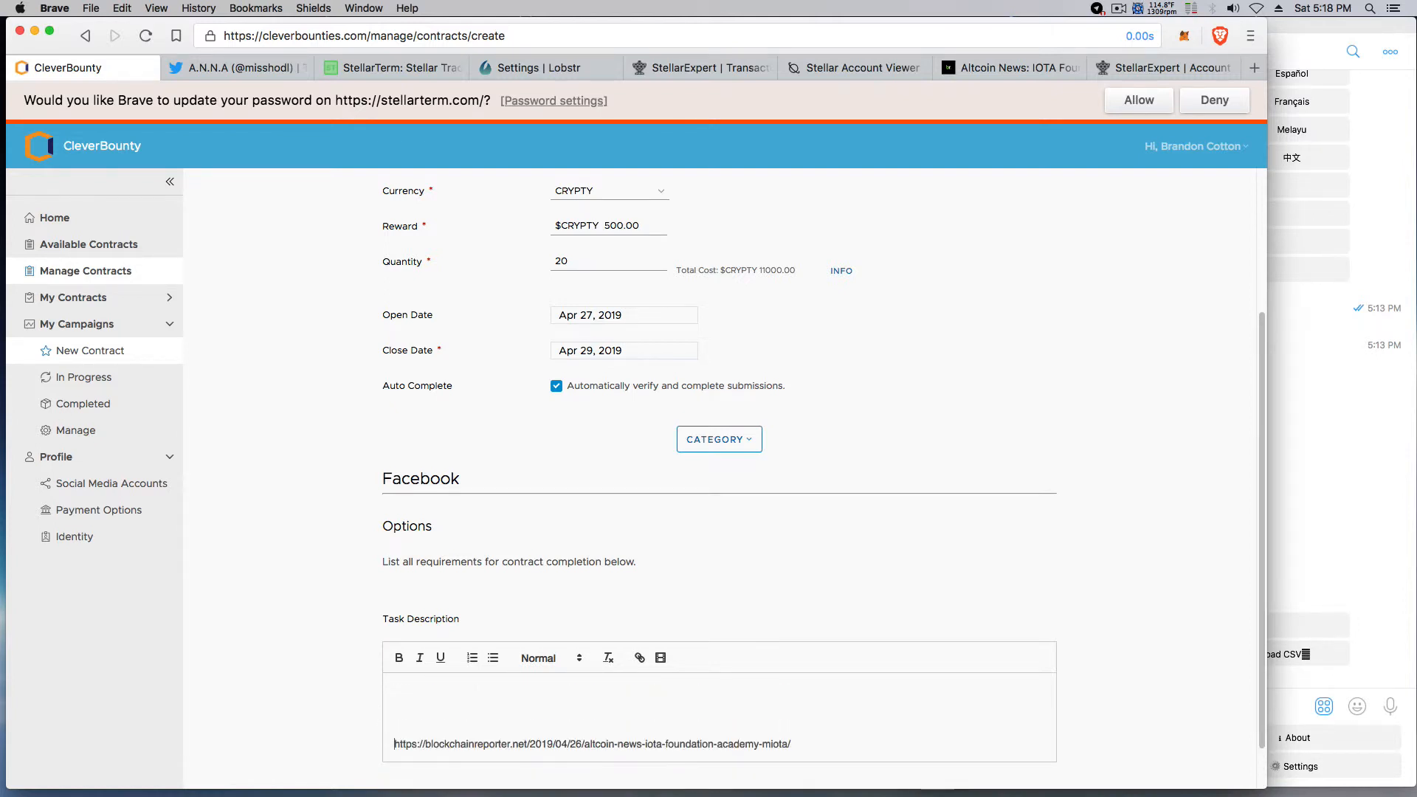
key("Up")
key("Up")
key("Up")
type("Post this article in FB groups")
Add "FB groups to post in:" below the article link, followed by "Facebook.com/group/" on a new line.
key("Return")
key("Return")
type("FB groups t")
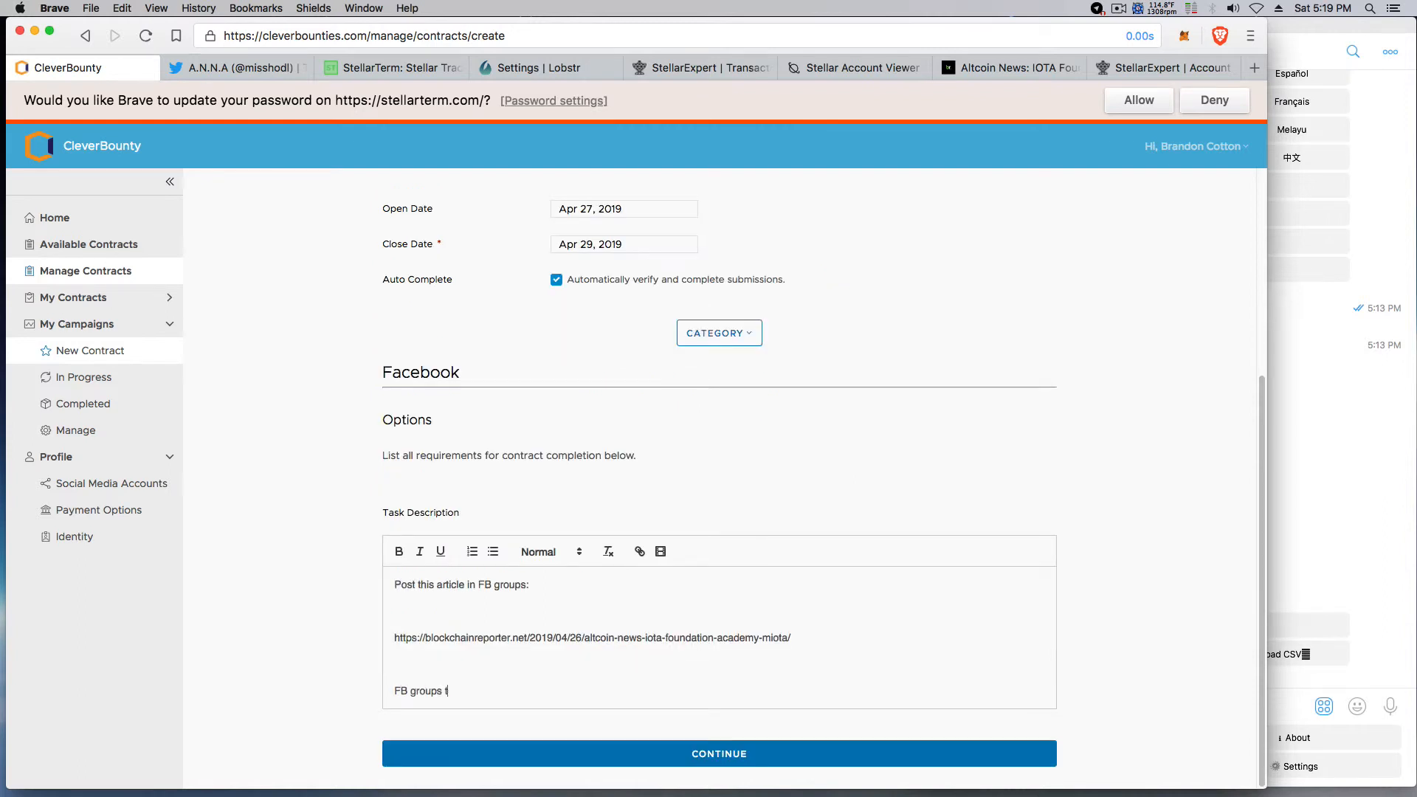
type("o post in:")
key("Return")
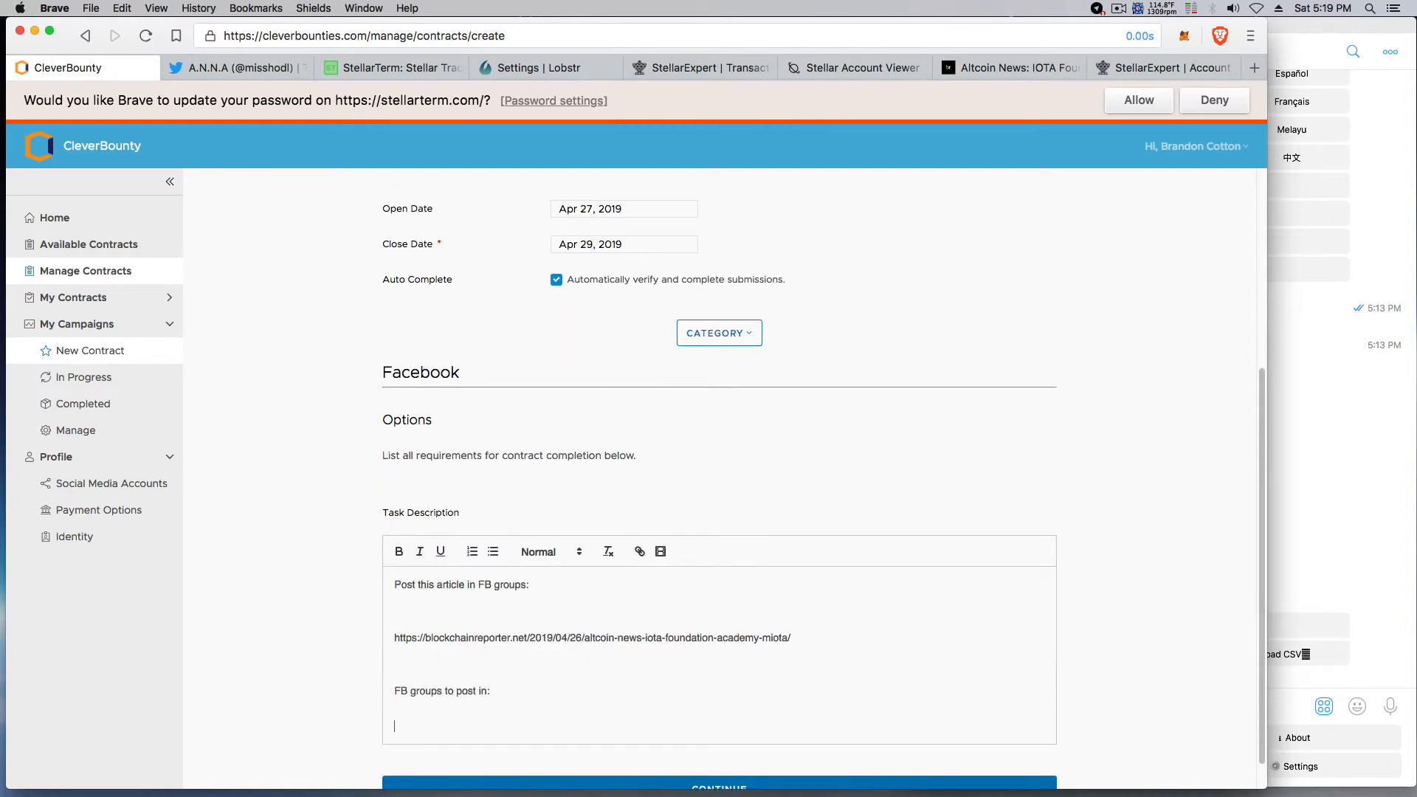
type("Facebook.com/group/")
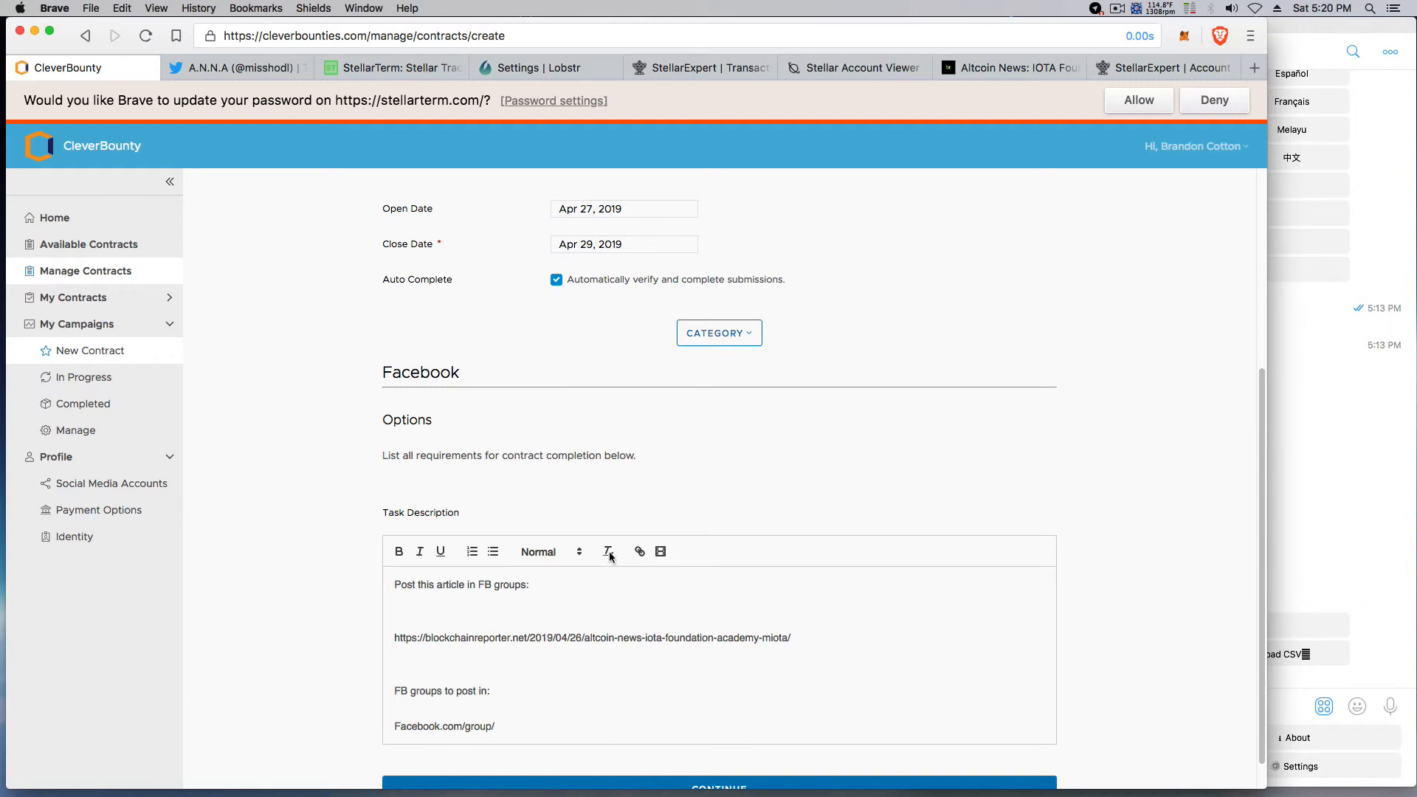
Change the contract's category to Telegram, look over the other categories, and return to the start of the form.
left_click(734, 338)
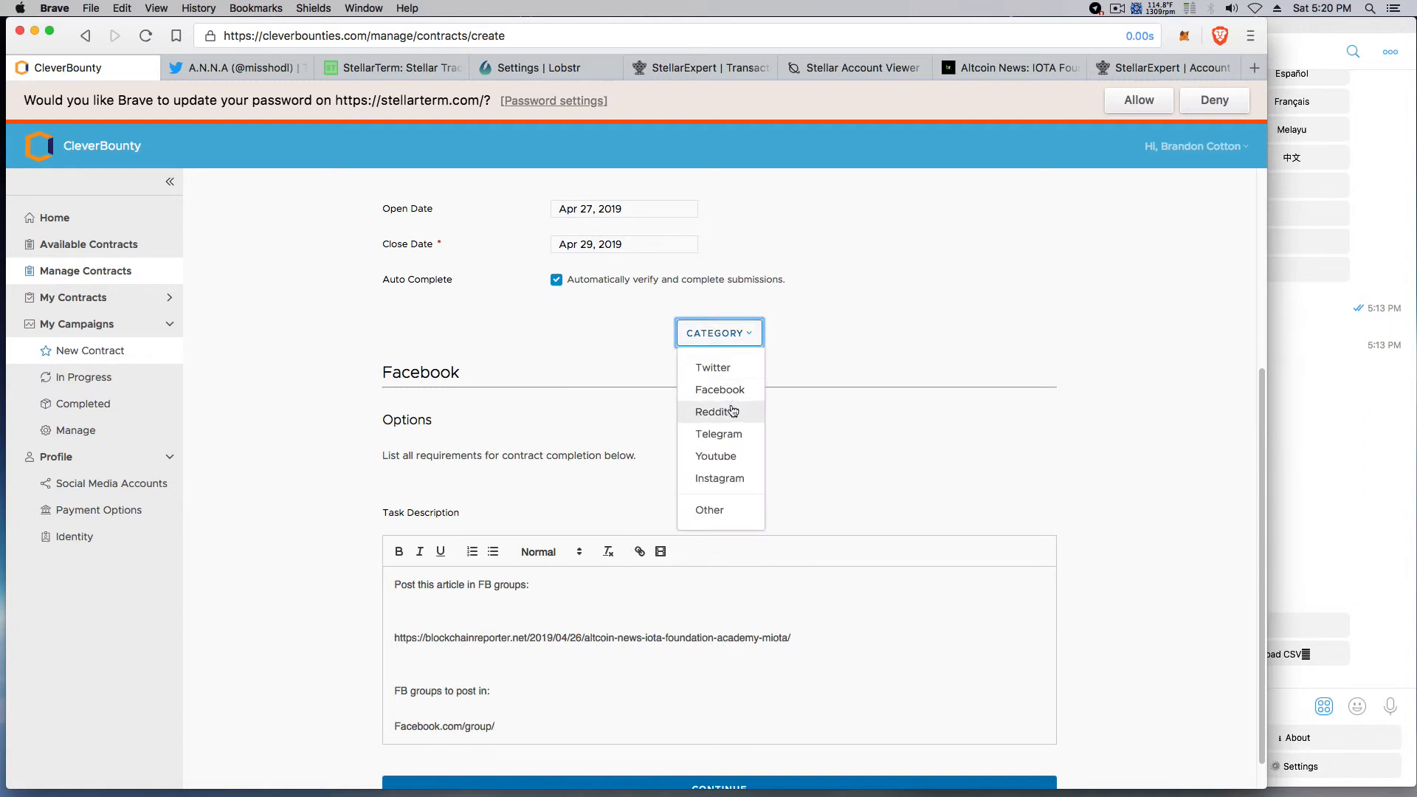
left_click(733, 435)
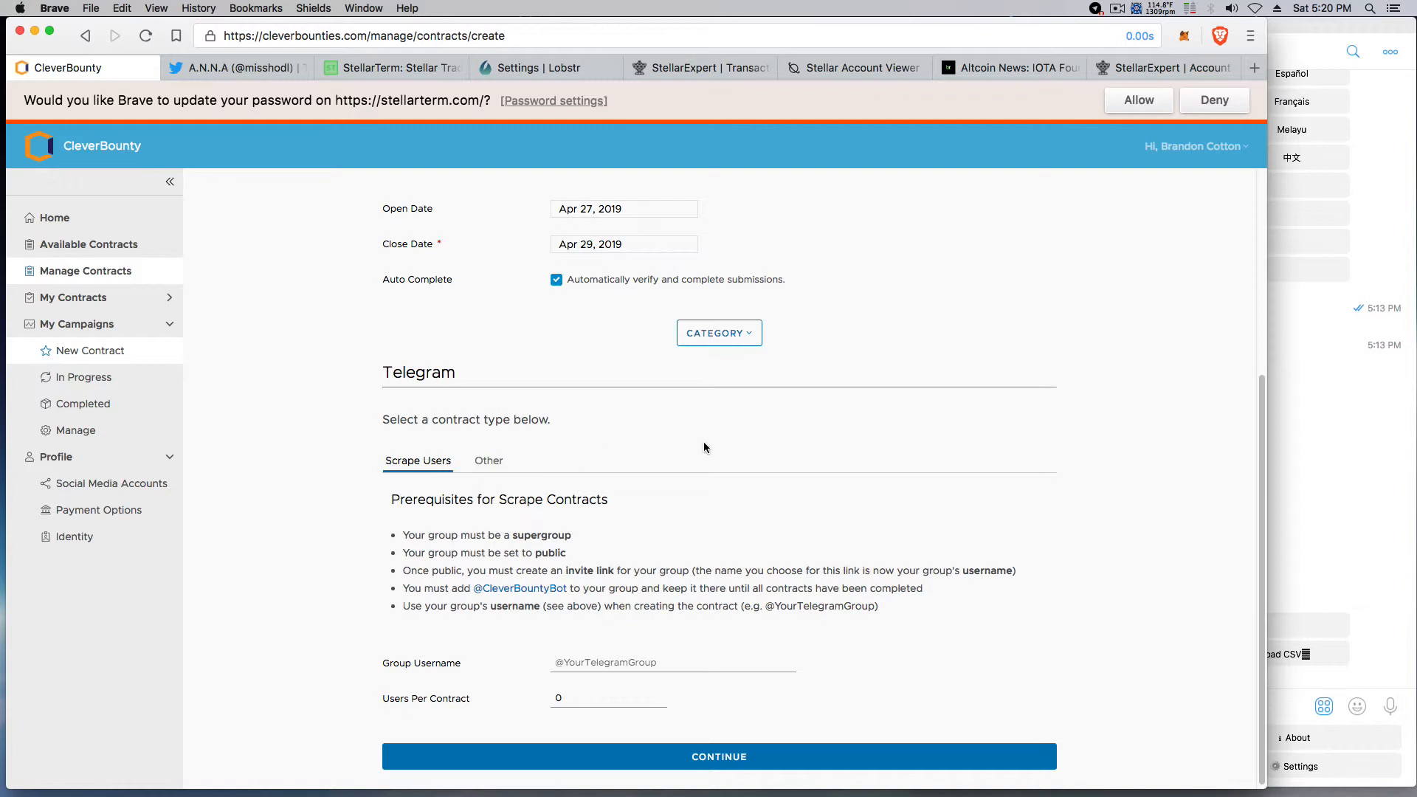
left_click(738, 339)
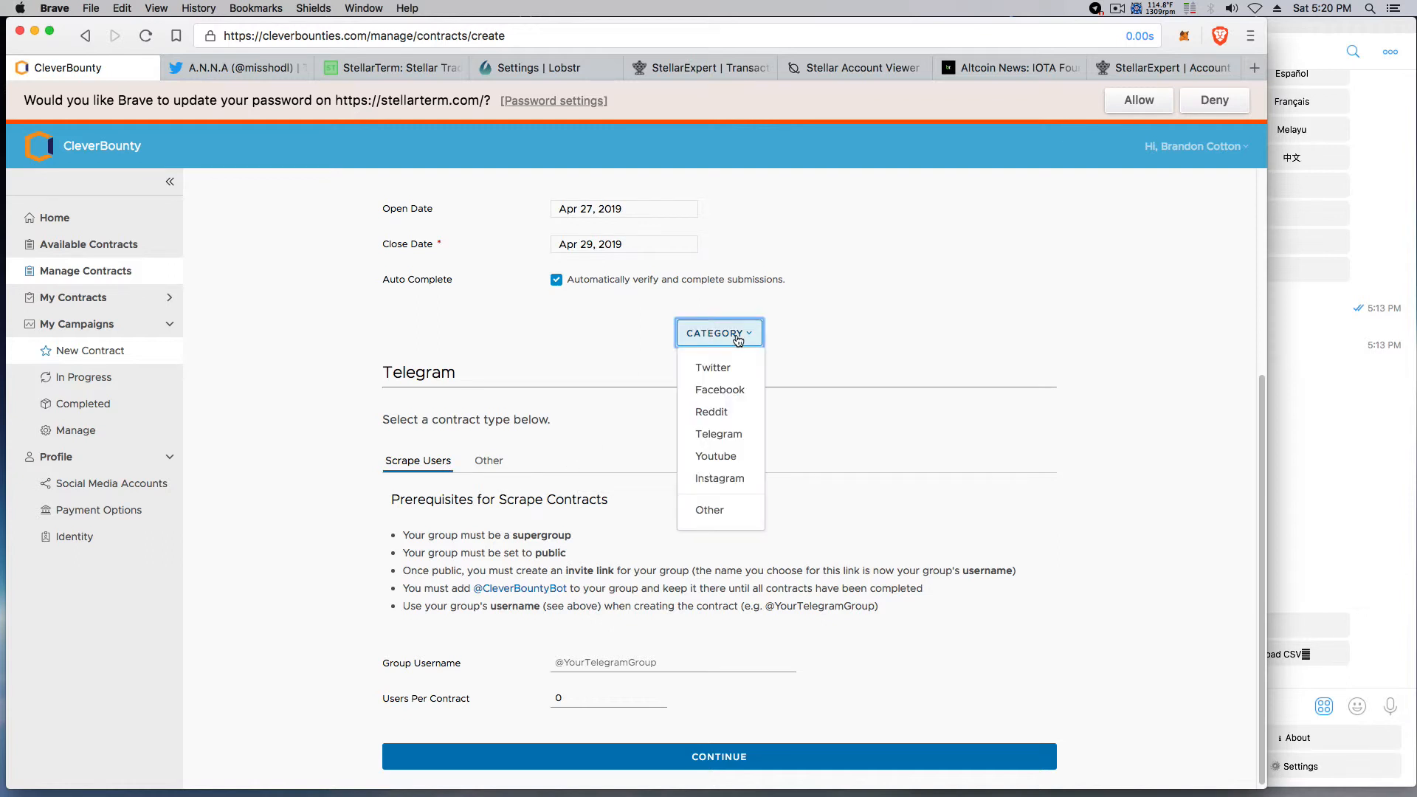
left_click(738, 338)
scroll(587, 361, "up", 5)
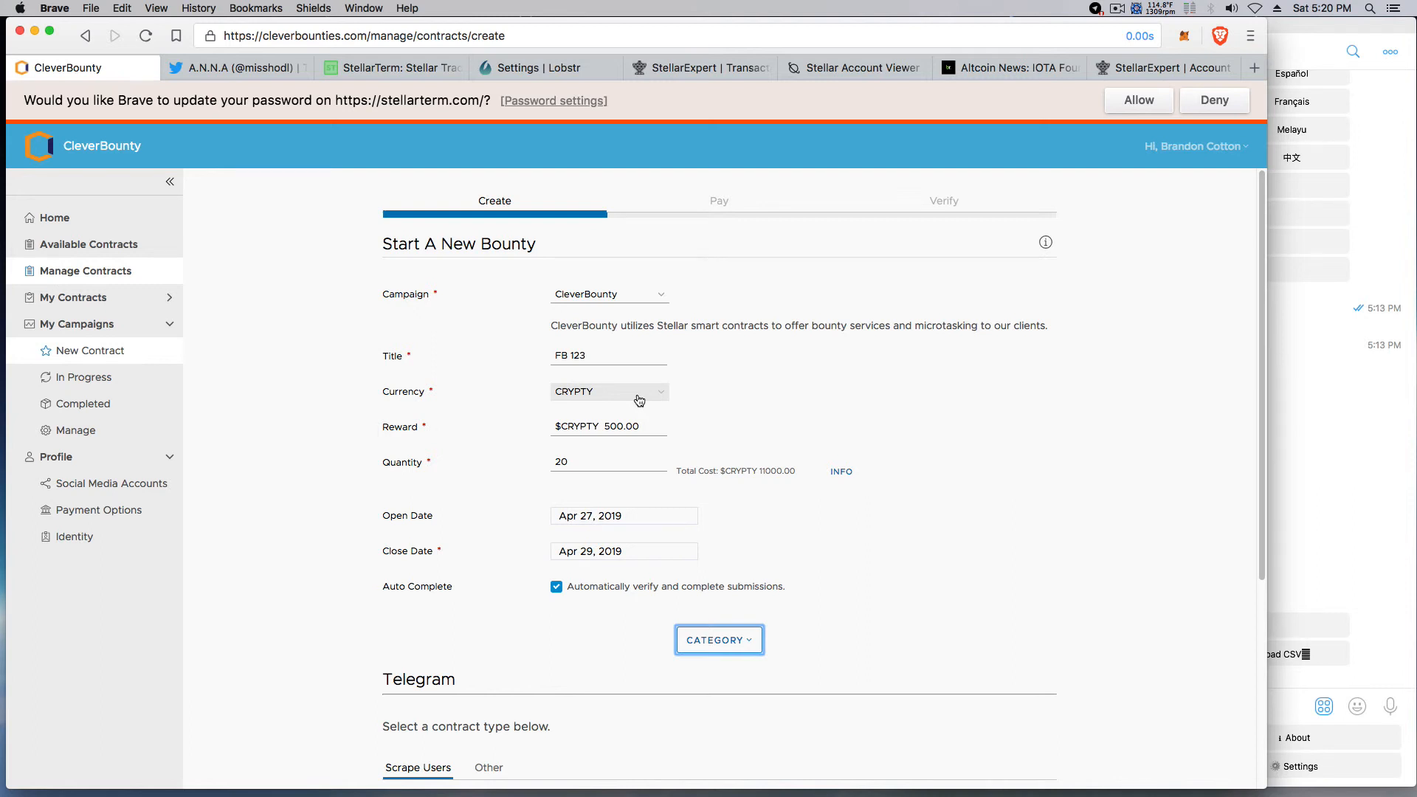
View the Lobstr wallet settings and the PapayaBot transaction history in Telegram, and return to the CleverBounty contract form.
left_click(546, 74)
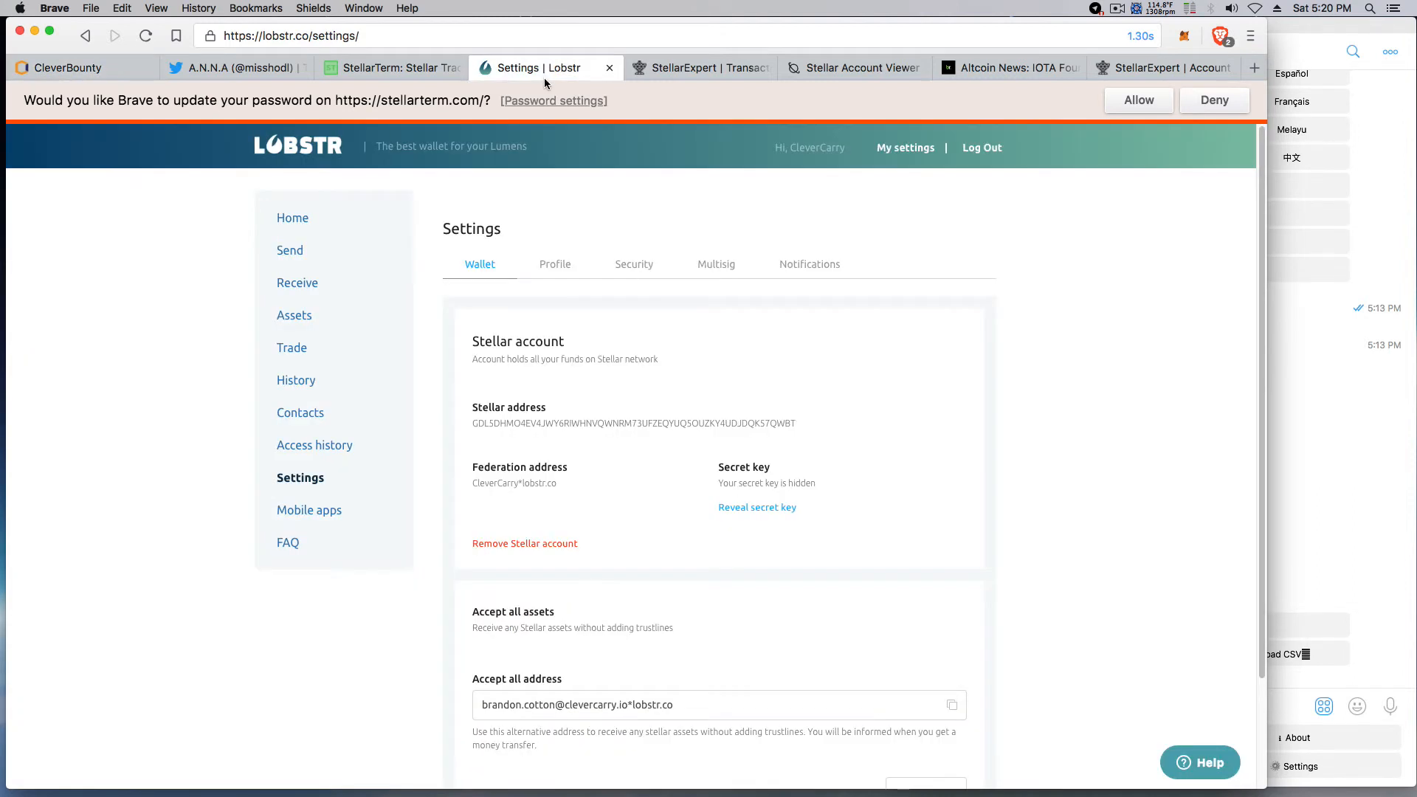
left_click(1295, 353)
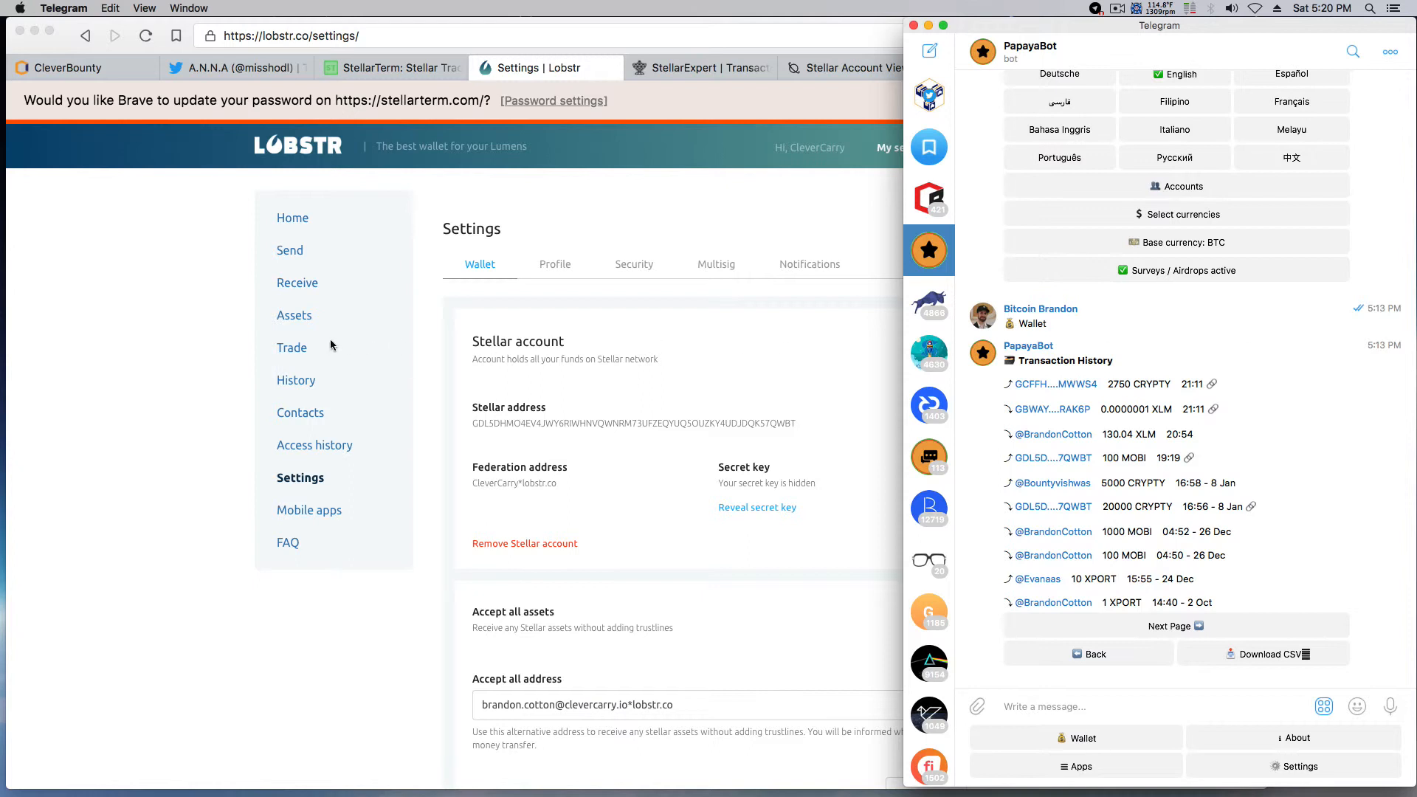
left_click(179, 339)
left_click(74, 68)
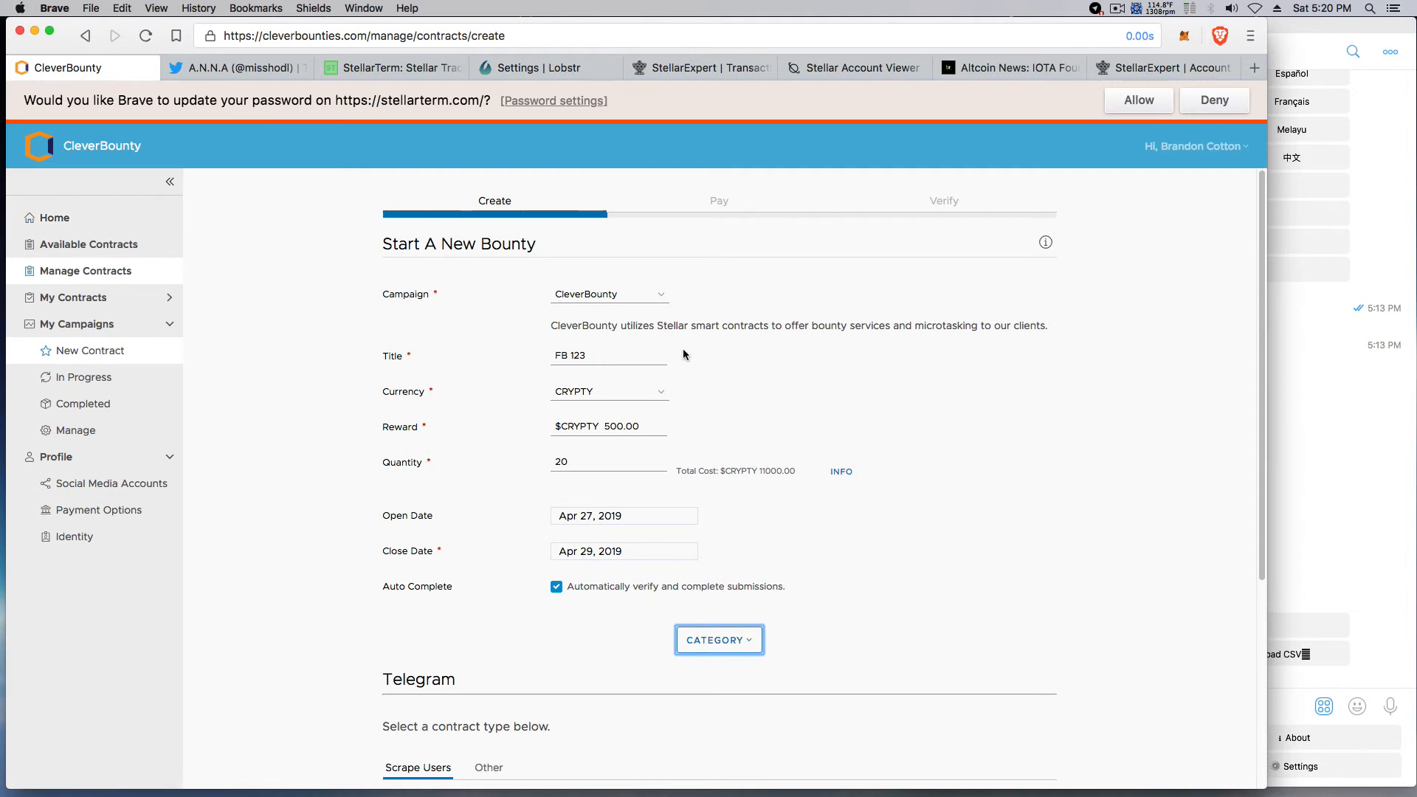
Look through the currencies available for the contract without changing the selection.
left_click(655, 392)
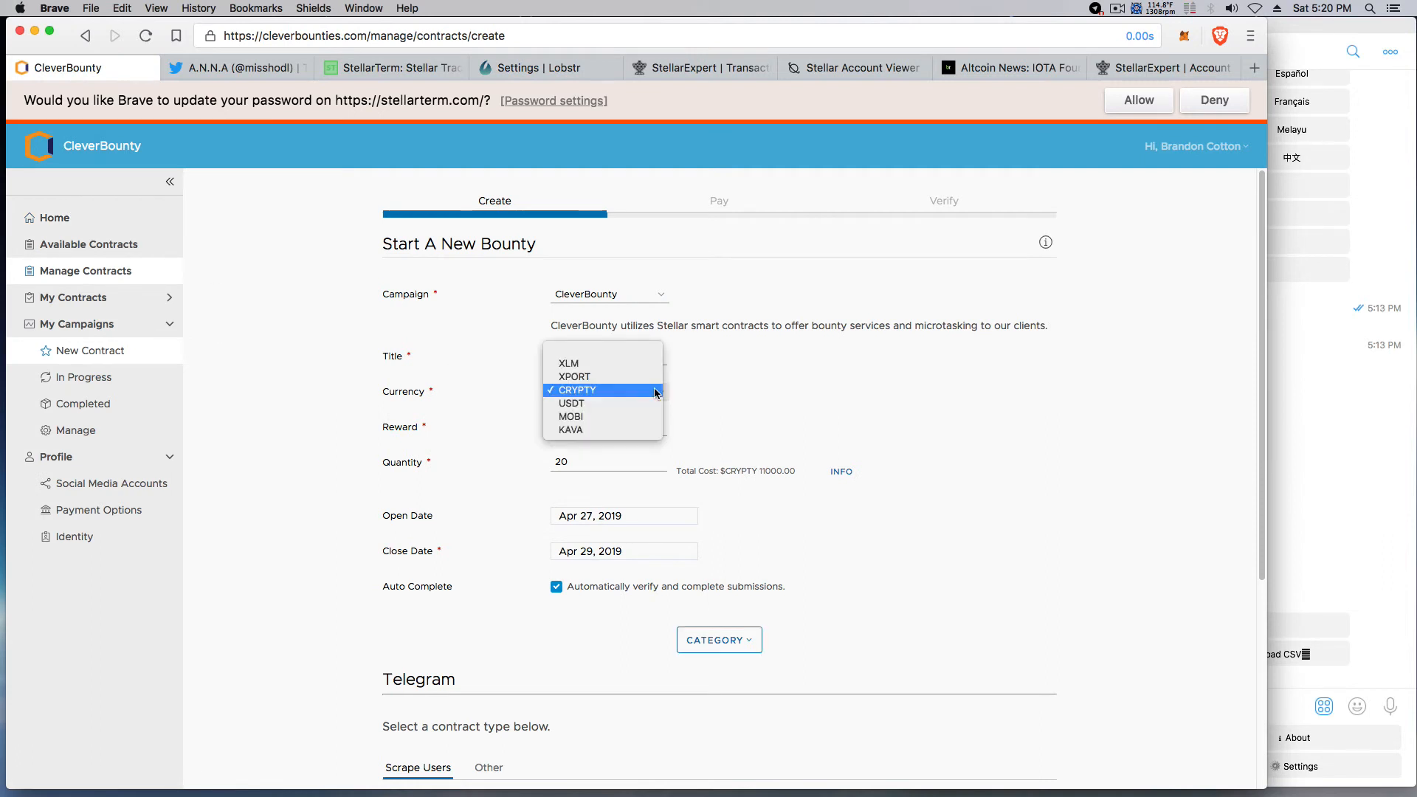
left_click(706, 396)
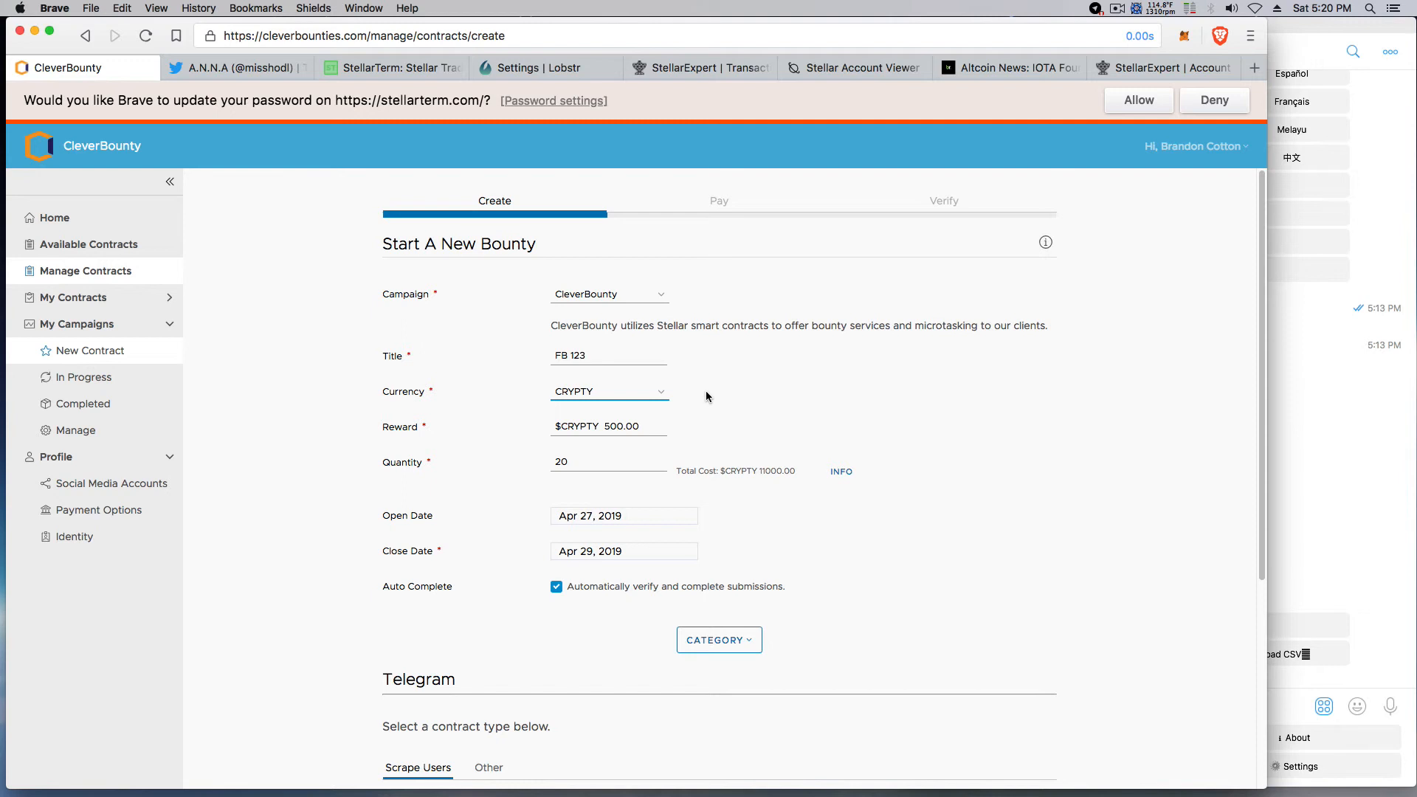
left_click(659, 392)
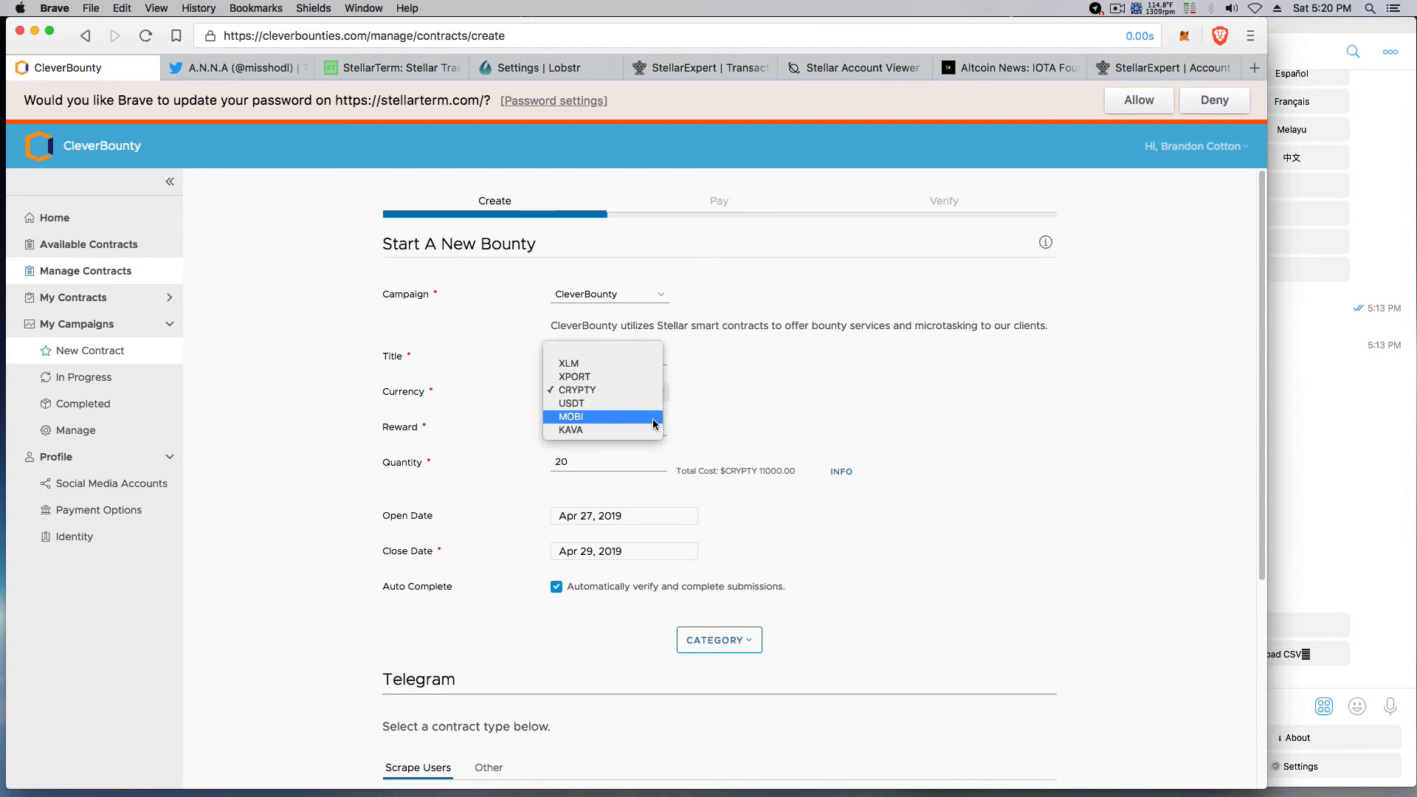
left_click(729, 392)
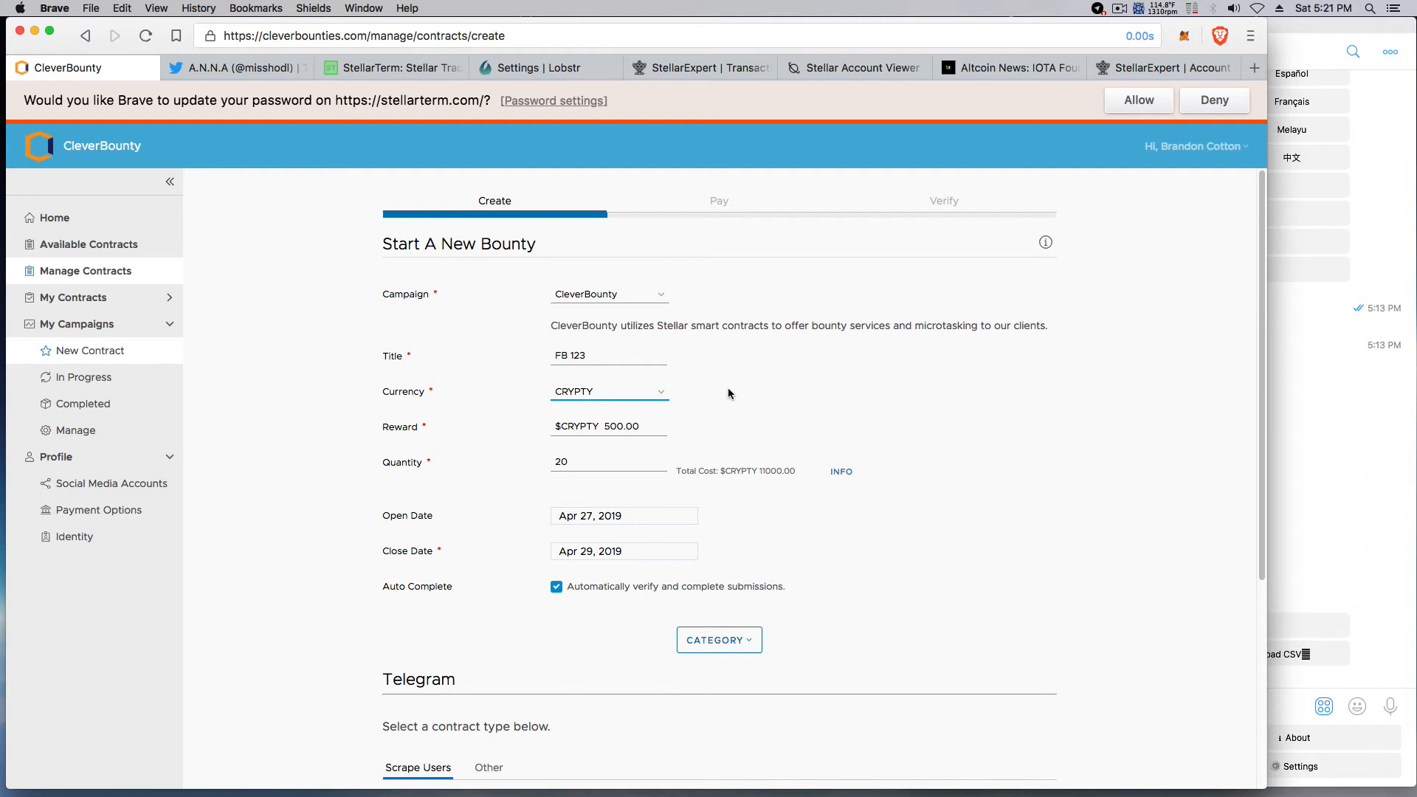
Switch to the Lobstr wallet, open its trading page, and select CryptyCash (CRYPTY) as the asset to trade against XLM.
left_click(561, 71)
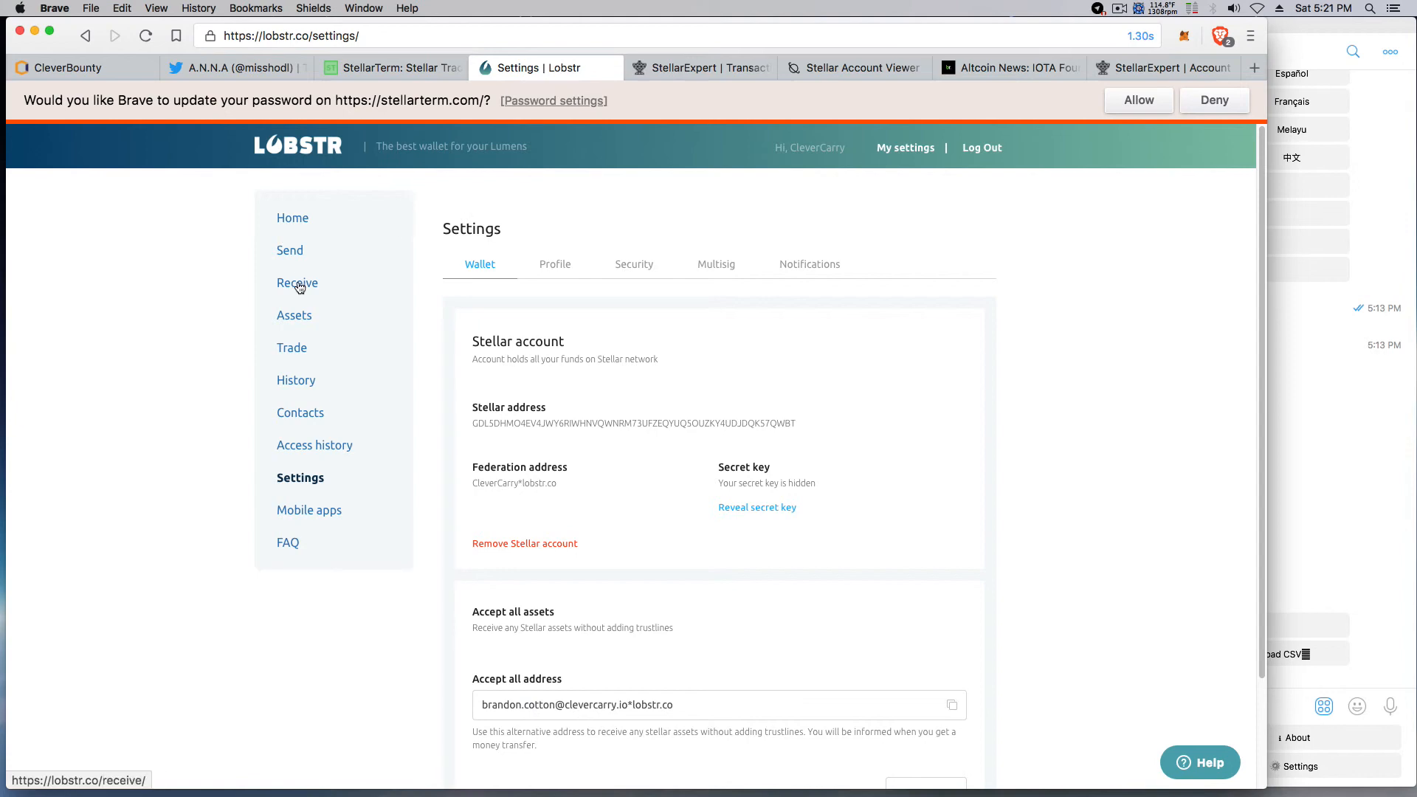
left_click(299, 346)
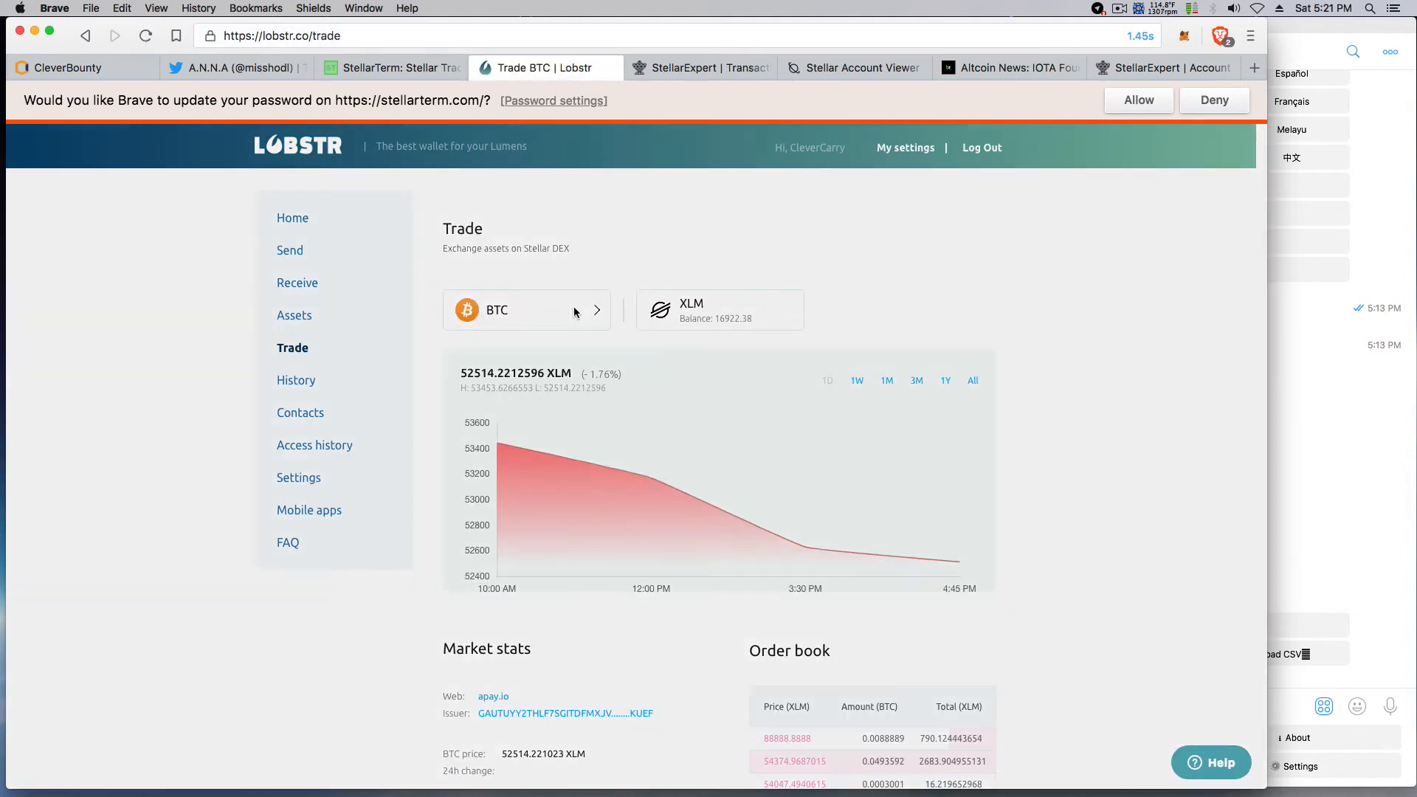
left_click(570, 315)
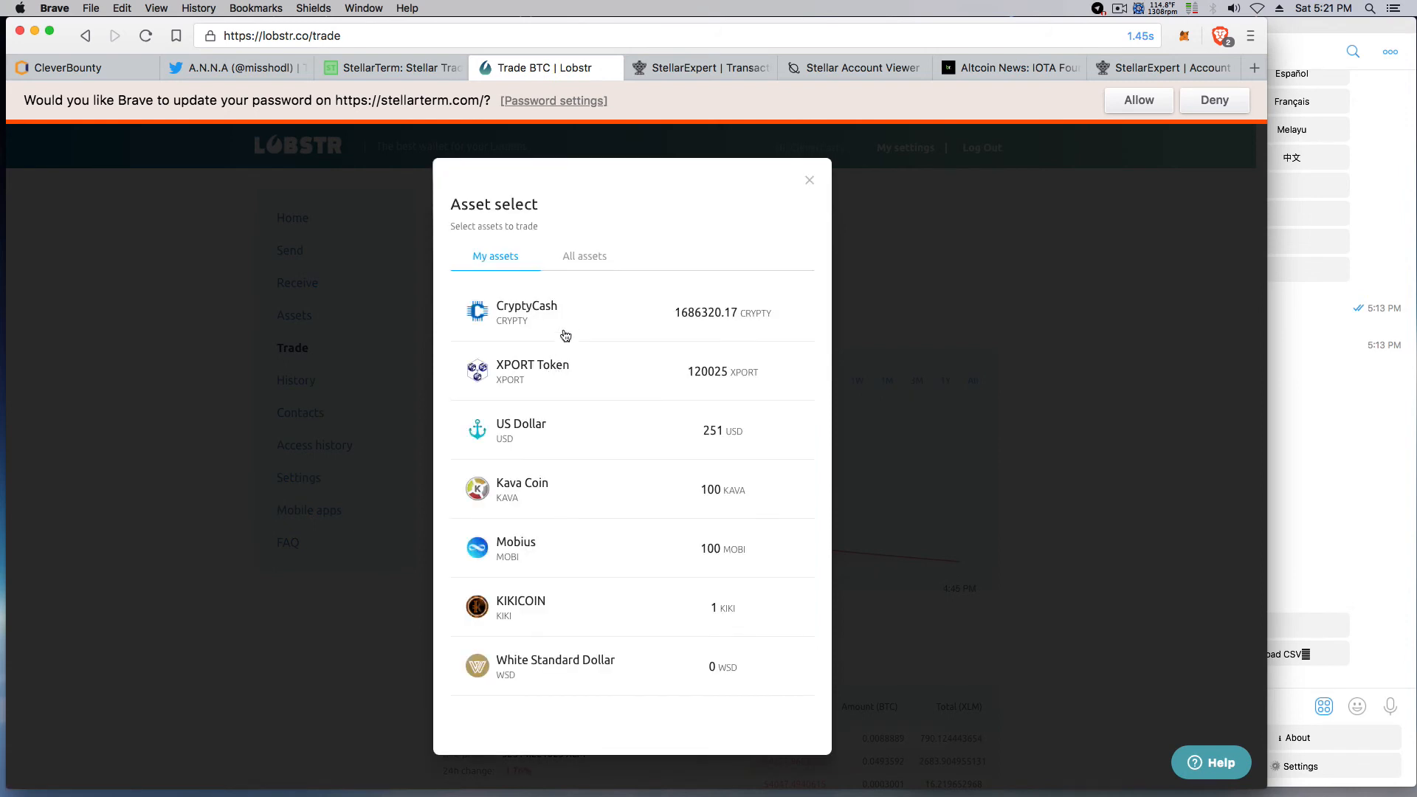
left_click(571, 321)
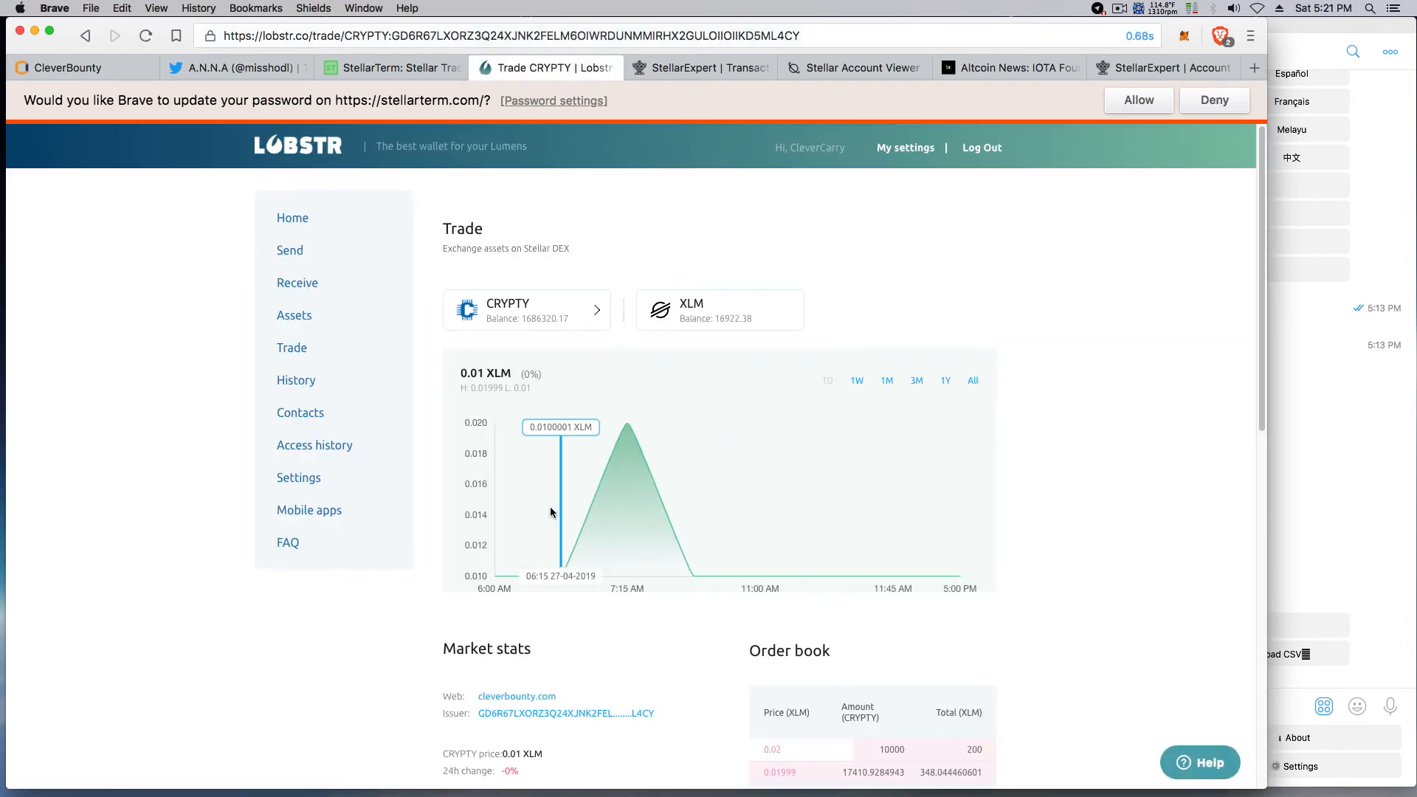
Examine the amount and price of the active CRYPTY buy order.
scroll(551, 511, "down", 10)
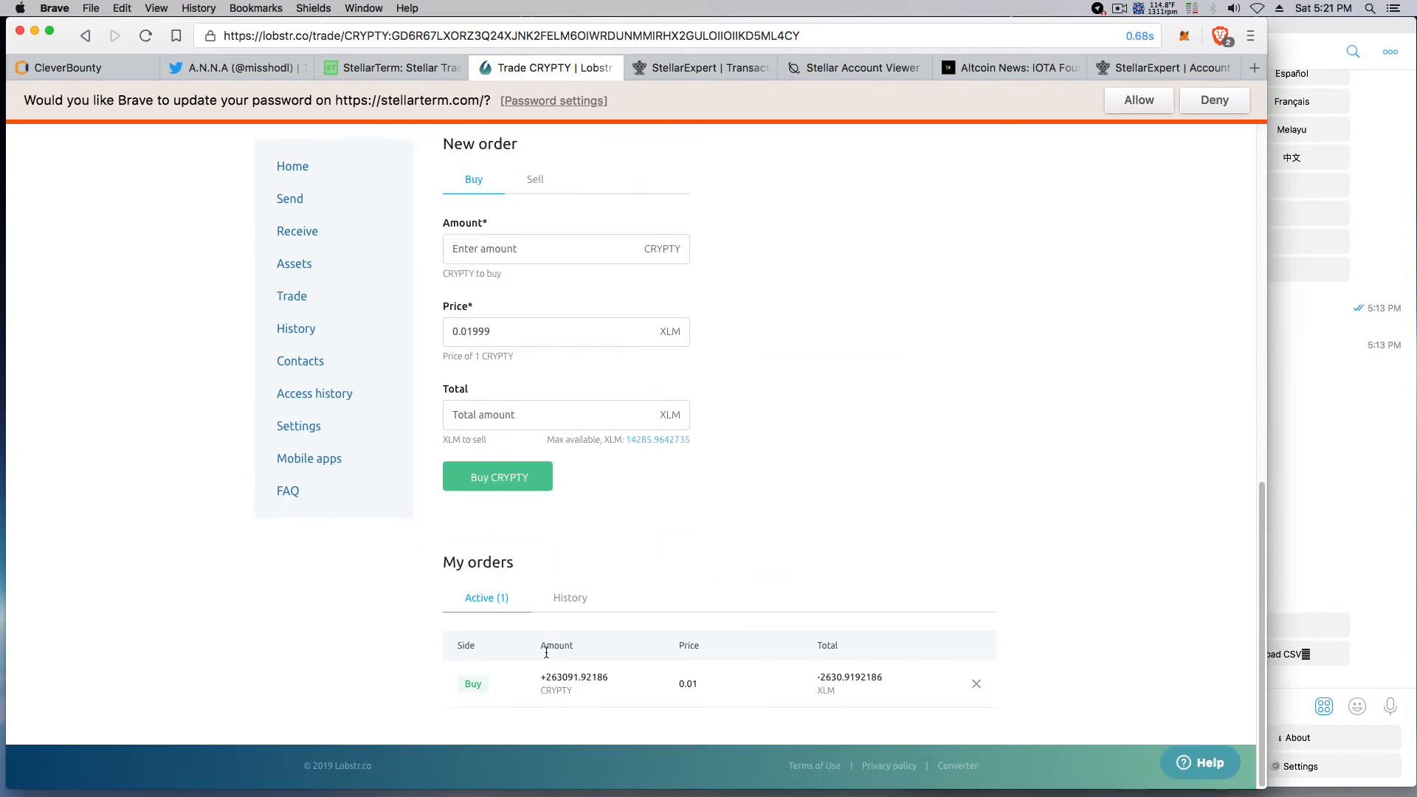
left_click_drag(537, 684, 584, 697)
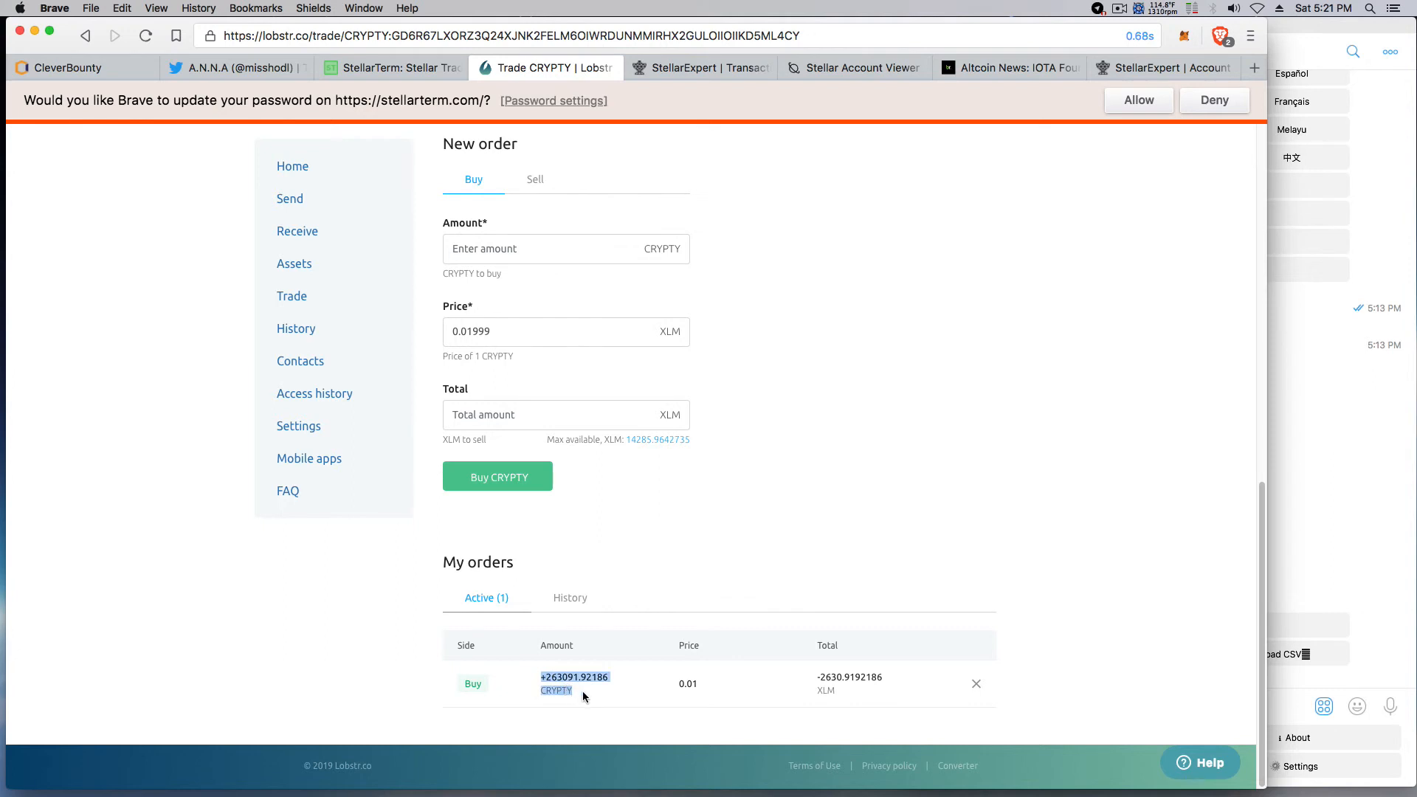
left_click(697, 694)
left_click_drag(677, 684, 712, 690)
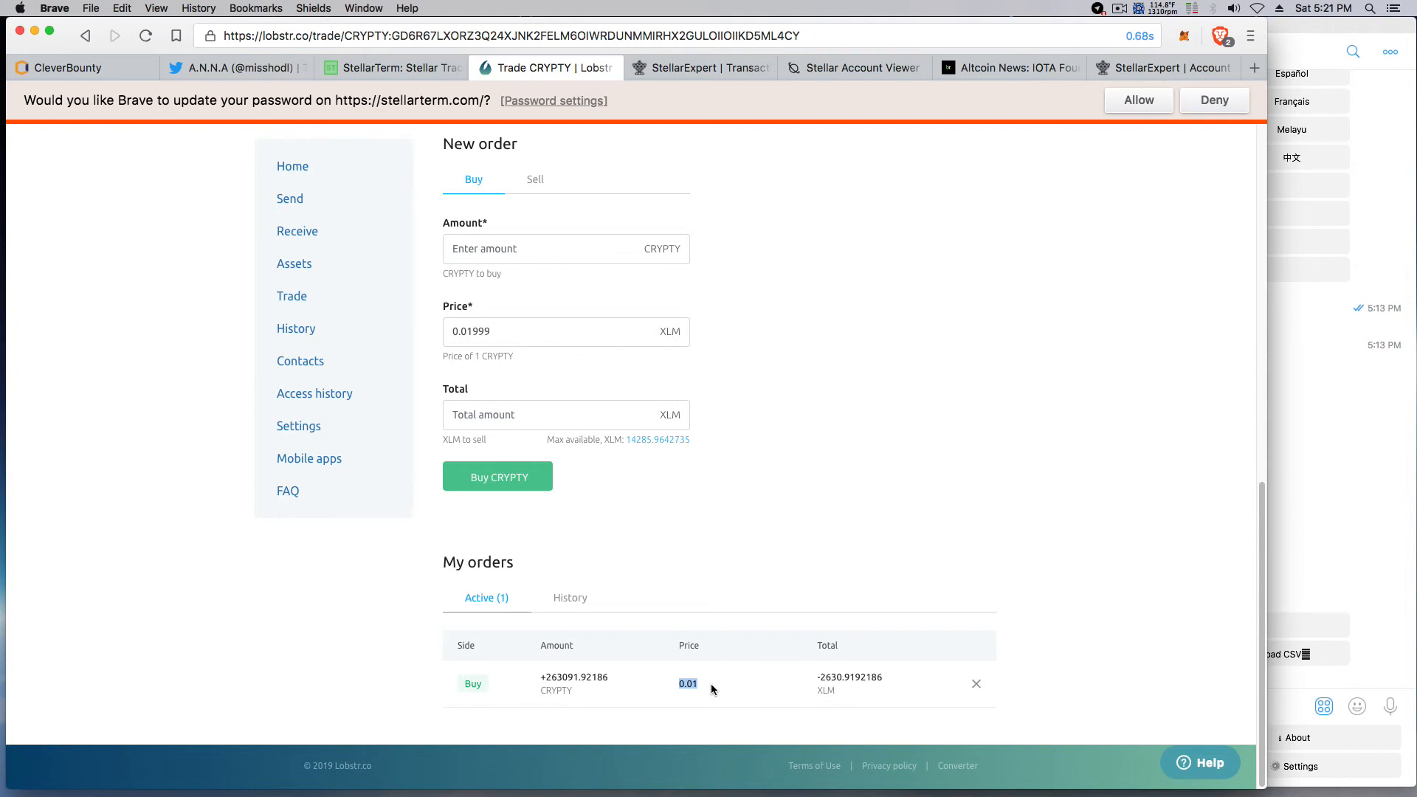
left_click(713, 688)
Review the order history on the CRYPTY trading page and return to the price chart.
left_click(580, 602)
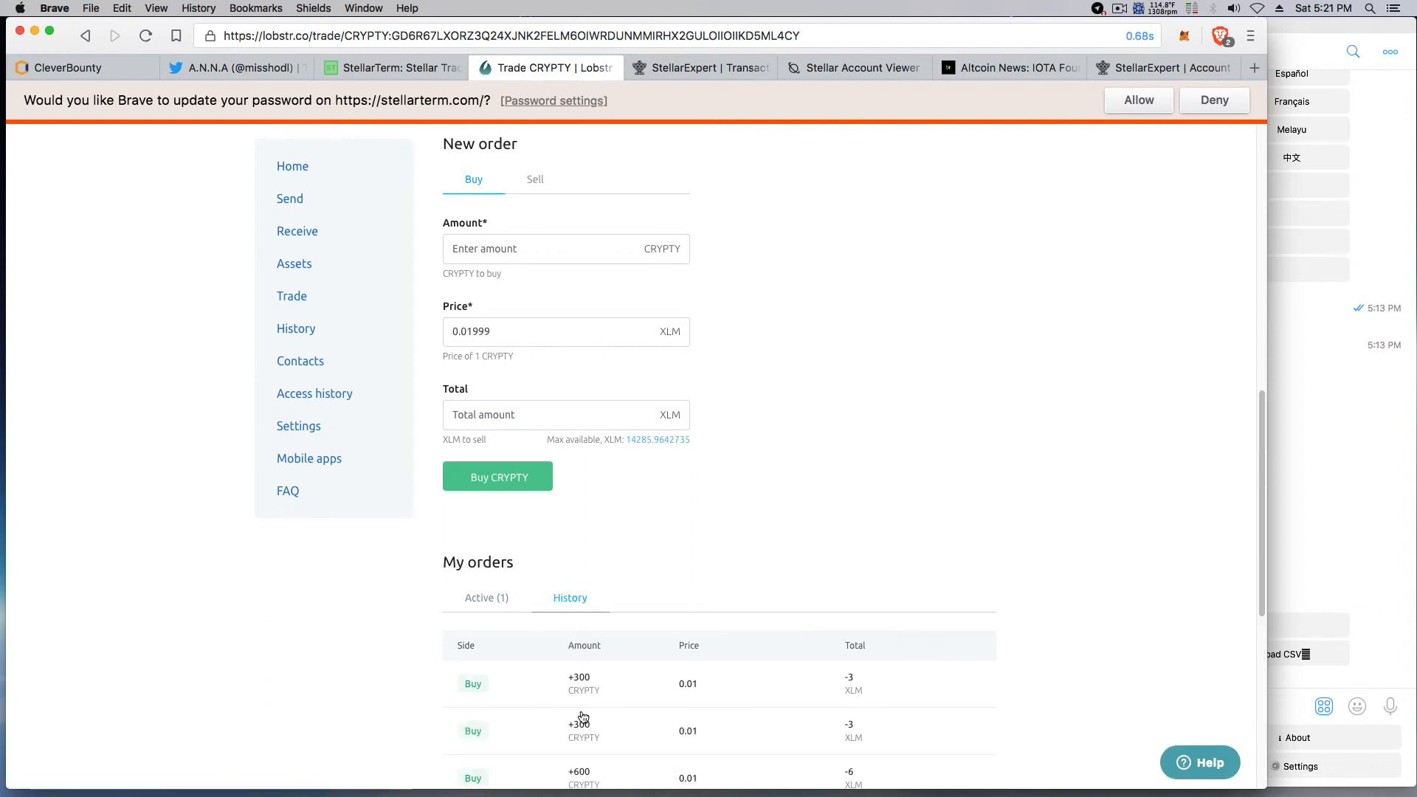
scroll(1026, 610, "down", 3)
scroll(1026, 613, "down", 4)
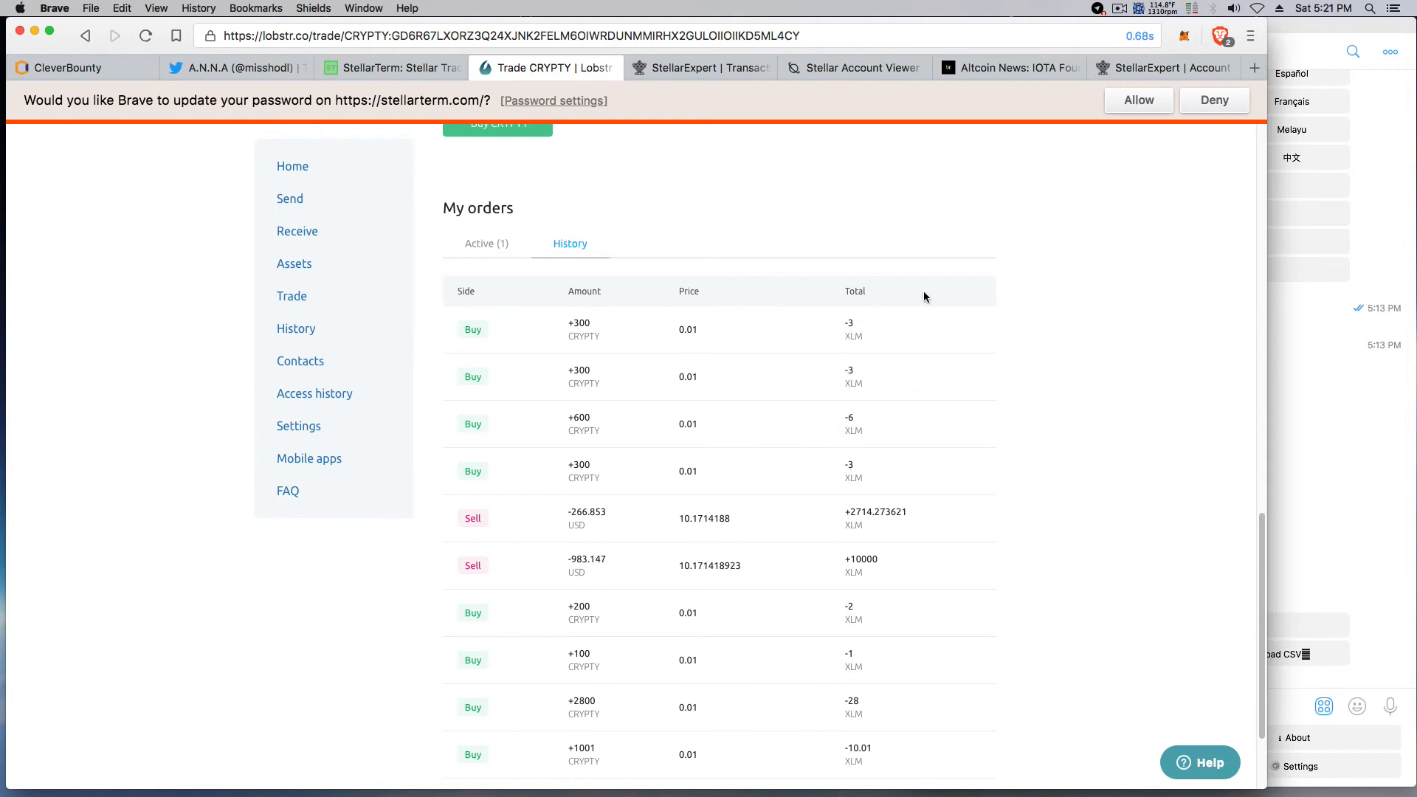
scroll(923, 294, "up", 10)
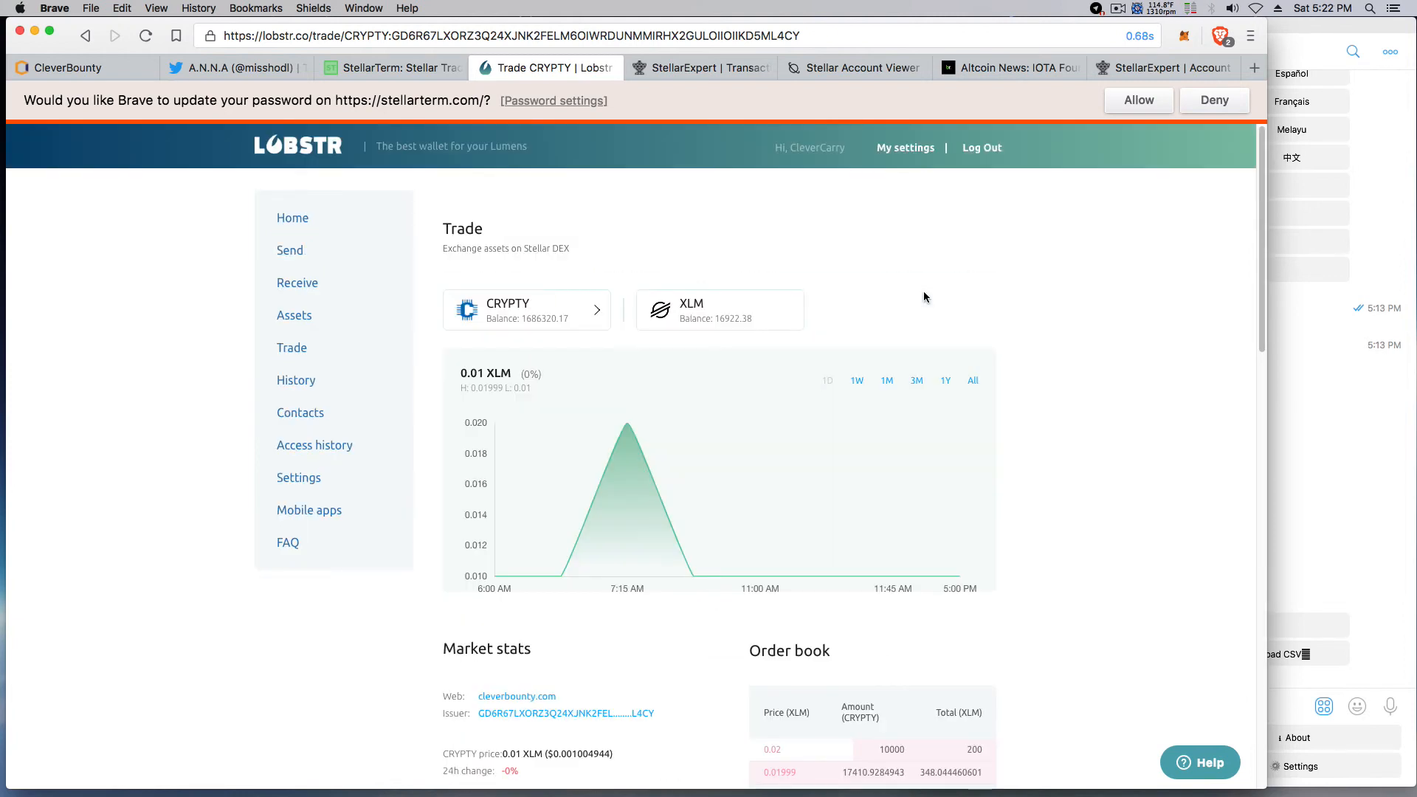